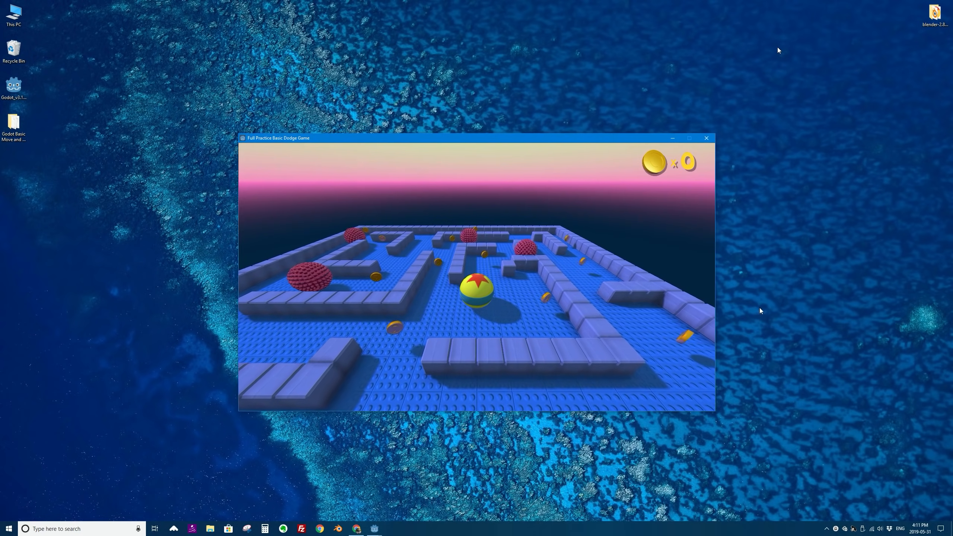
Step: Roll the ball around the maze in the Full Practice Basic Dodge Game to try out its movement
key(Right)
key(Left)
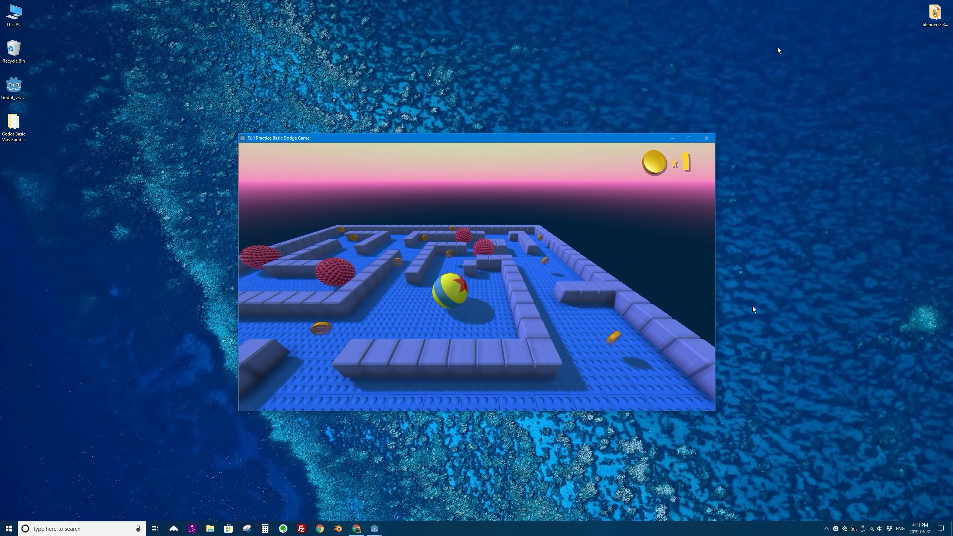
key(Up)
key(Down)
key(Up)
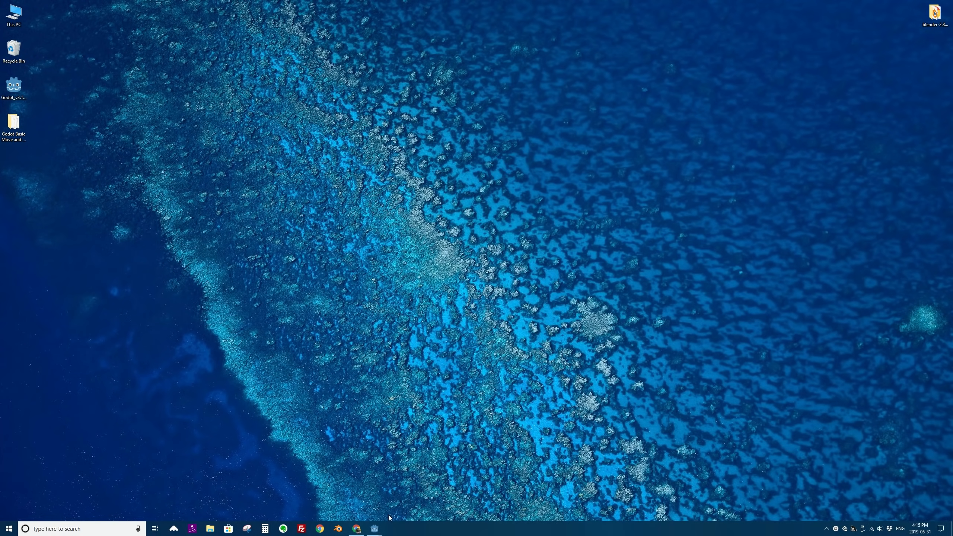
Step: Switch to the Godot editor with the Godot Basic Move and Dodge Game project and view the level
mouse_move(378, 531)
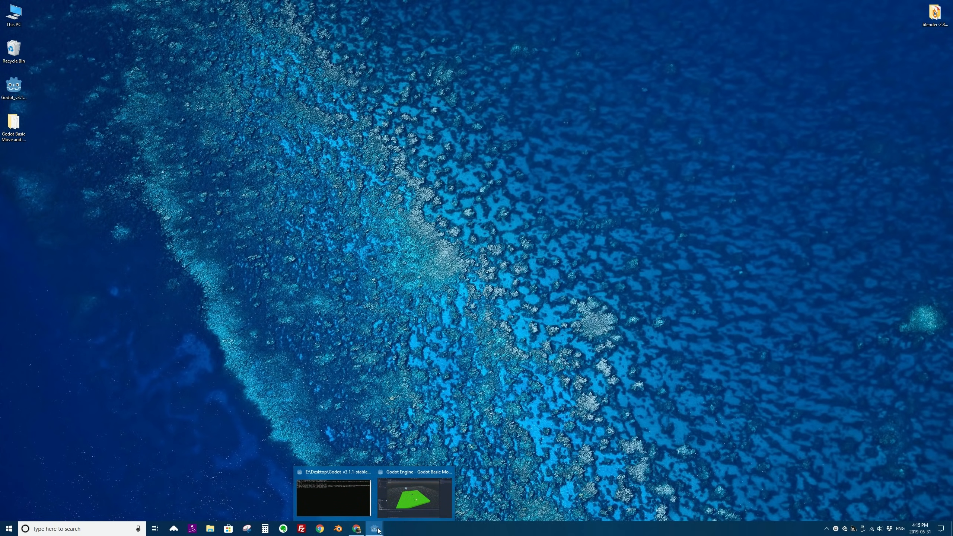
click(413, 502)
mouse_move(456, 297)
middle_down()
mouse_move(422, 295)
mouse_move(457, 303)
middle_up()
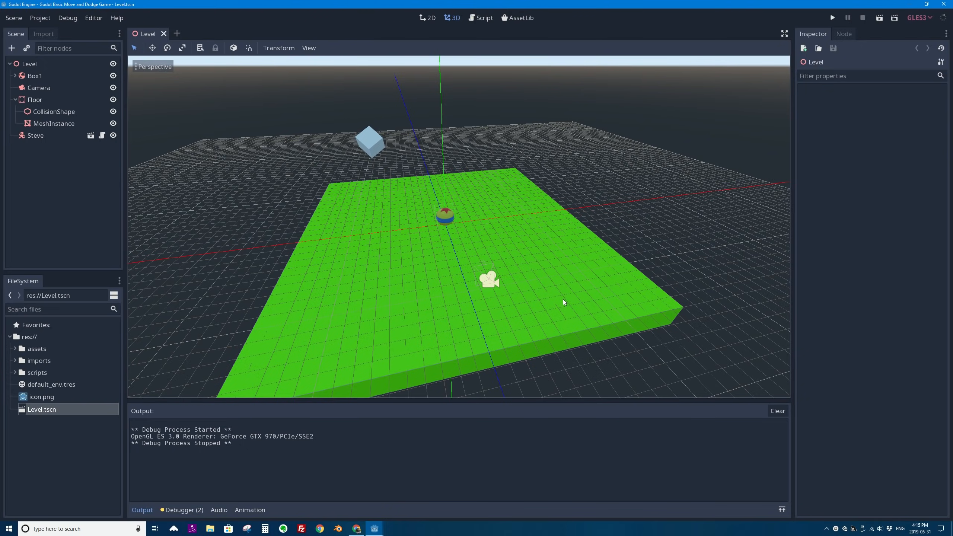
middle_drag(553, 159, 523, 71)
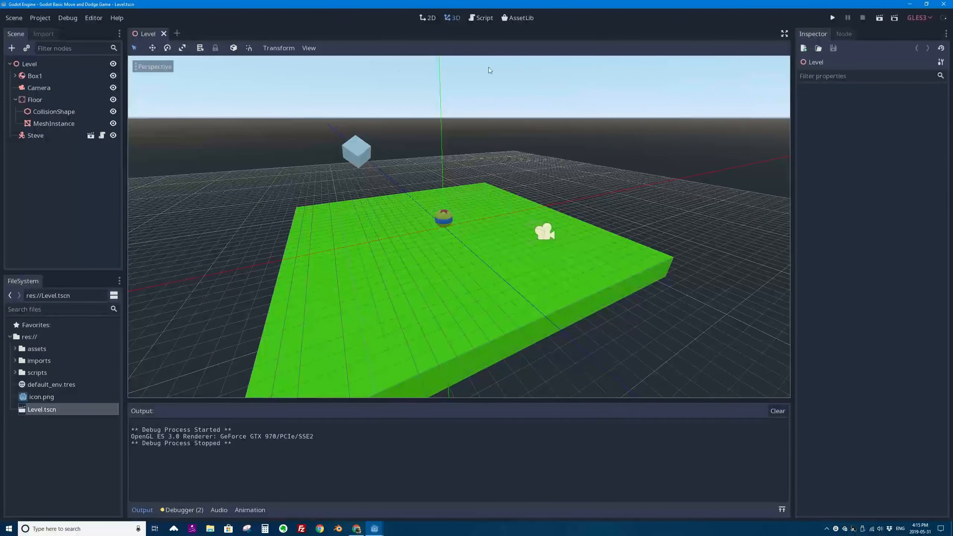
Step: Run the current scene to check the default game window size, and close the game window
click(880, 19)
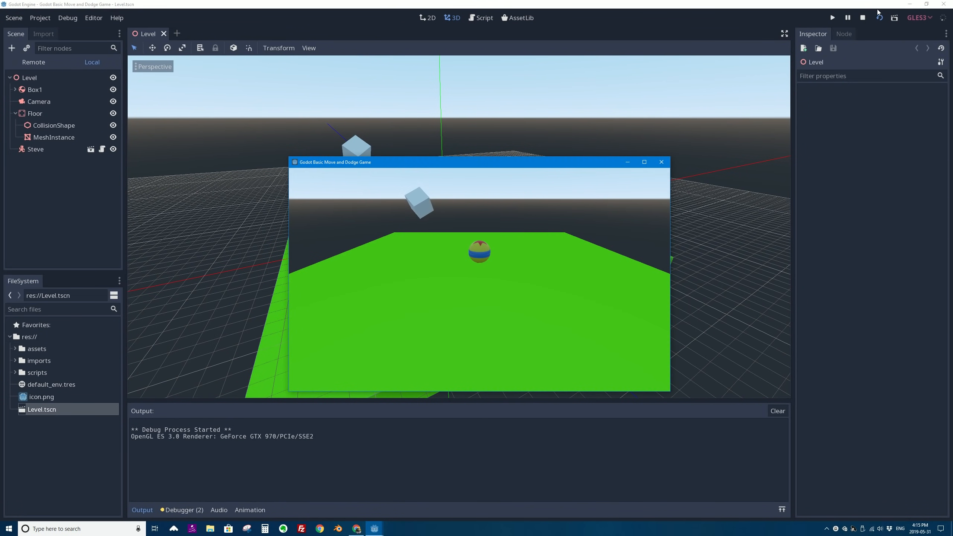
drag(523, 161, 519, 119)
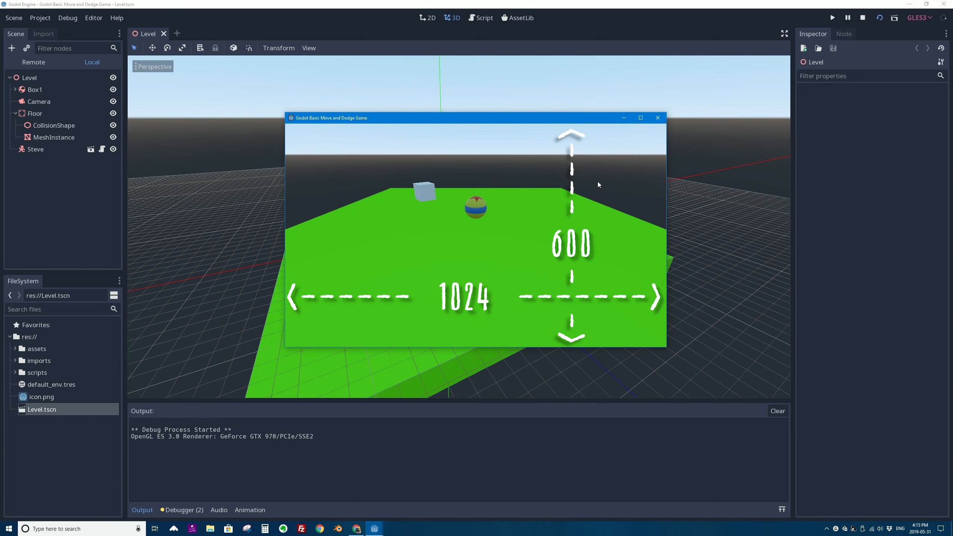
click(658, 118)
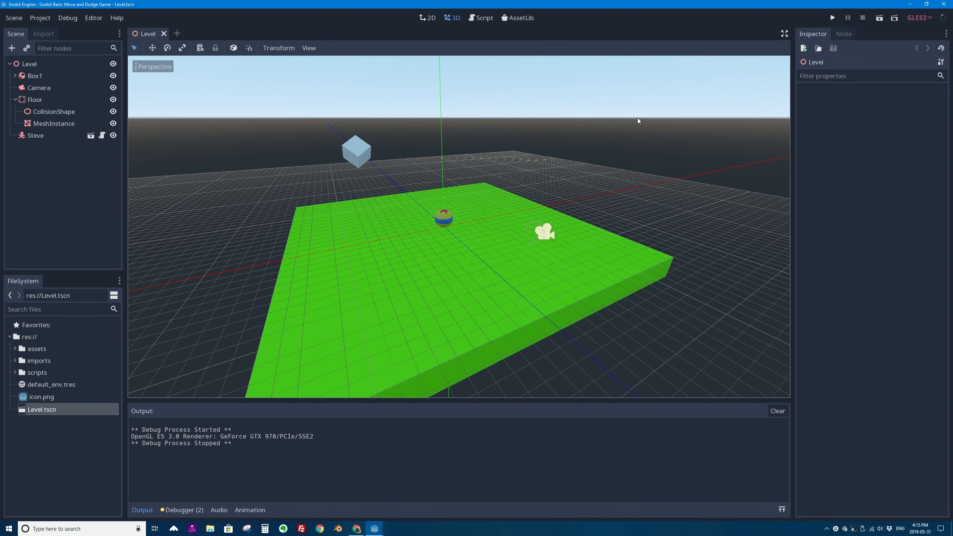
Step: Open the project settings and look through the Input Map, Localization, AutoLoad, Plugins and GDNative pages before returning to General
click(42, 17)
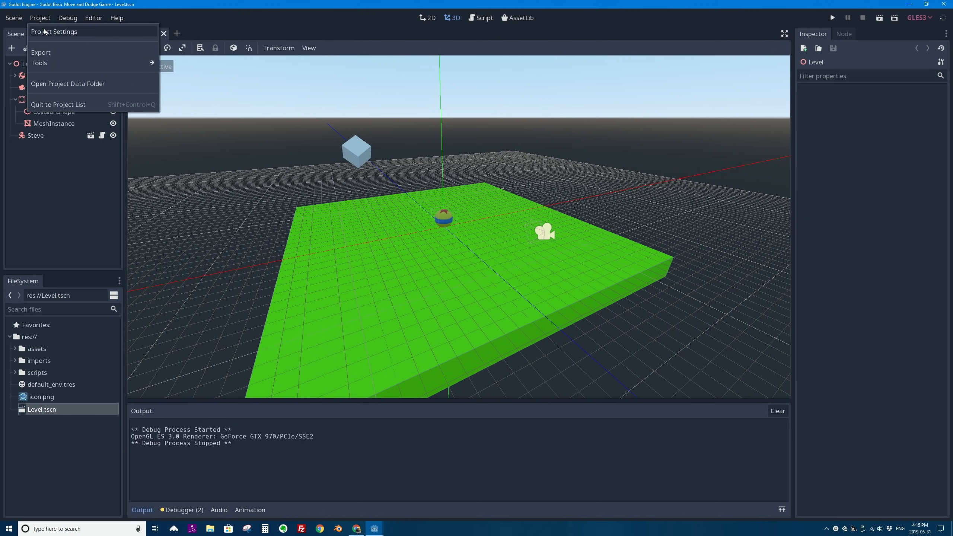
click(45, 32)
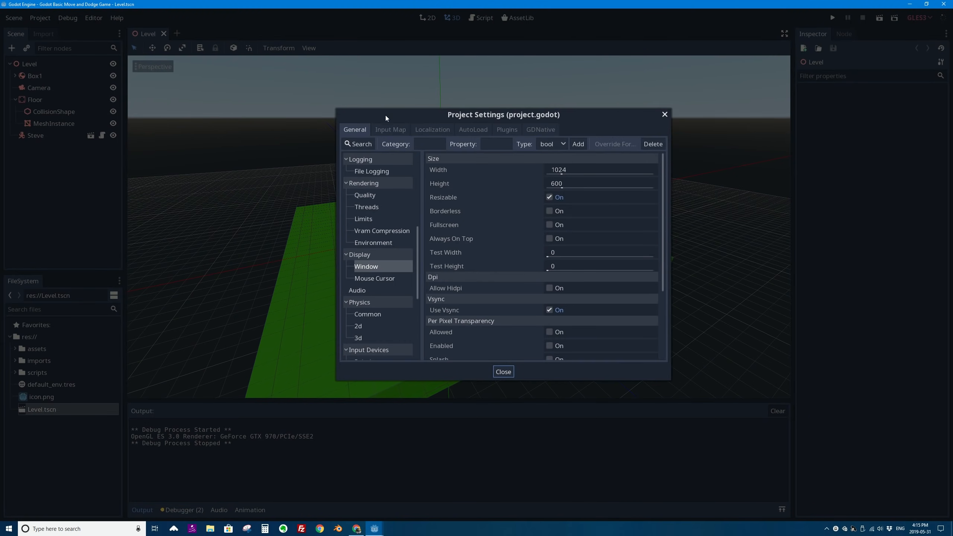
click(391, 129)
click(432, 129)
click(475, 130)
click(507, 129)
click(540, 129)
click(355, 129)
Step: Turn off Resizable in the Display Window settings and briefly switch Borderless on and off again
mouse_move(417, 230)
mouse_down()
mouse_move(424, 163)
mouse_move(417, 237)
mouse_up()
click(370, 255)
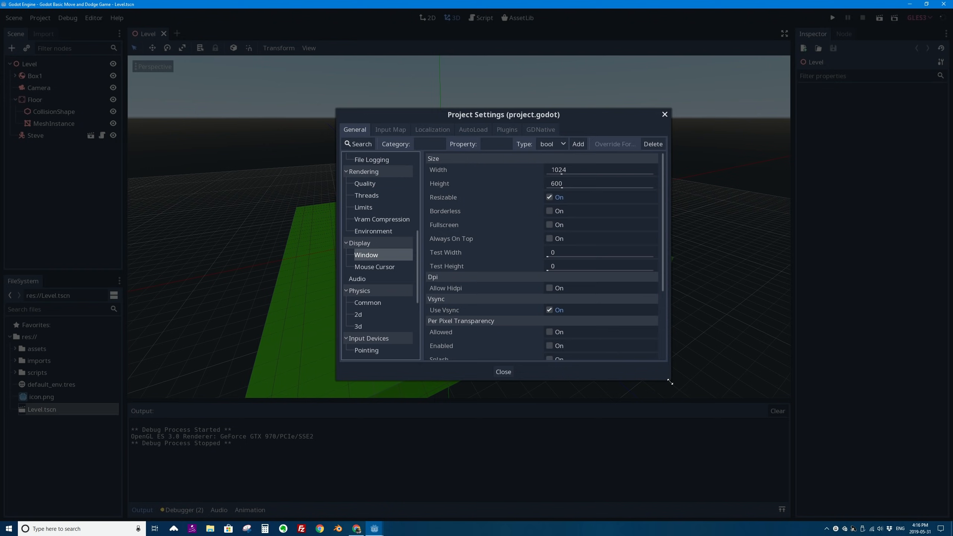
mouse_move(670, 380)
mouse_down()
mouse_move(712, 368)
mouse_move(683, 393)
mouse_up()
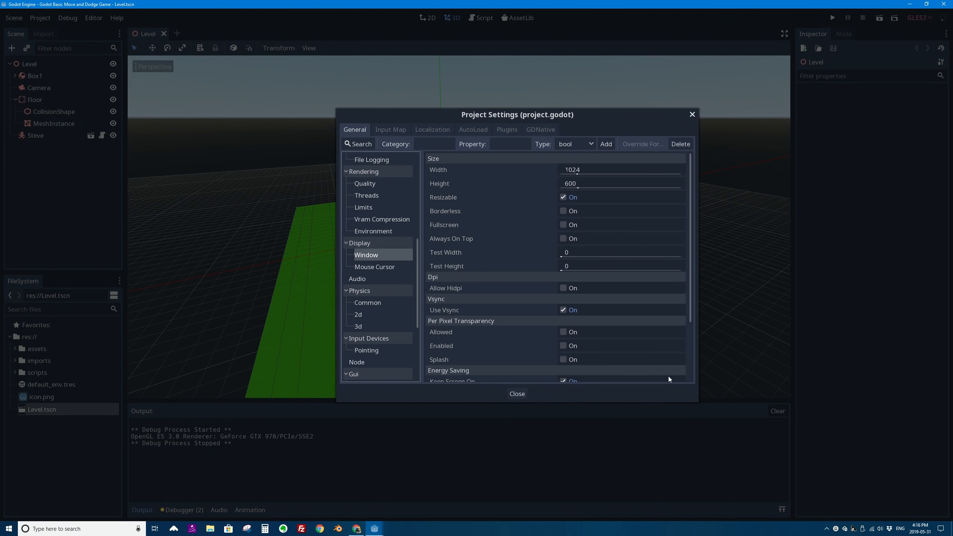
click(562, 197)
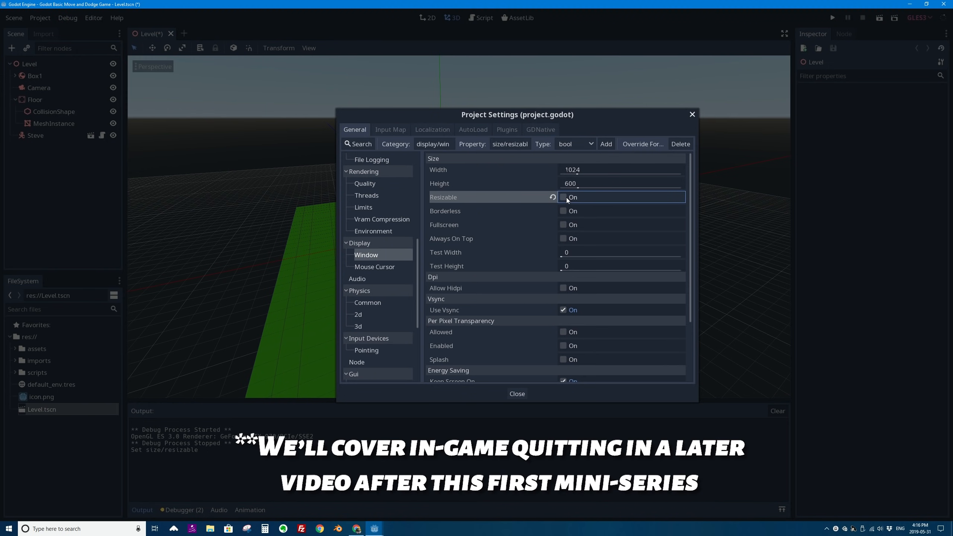
click(564, 212)
click(563, 212)
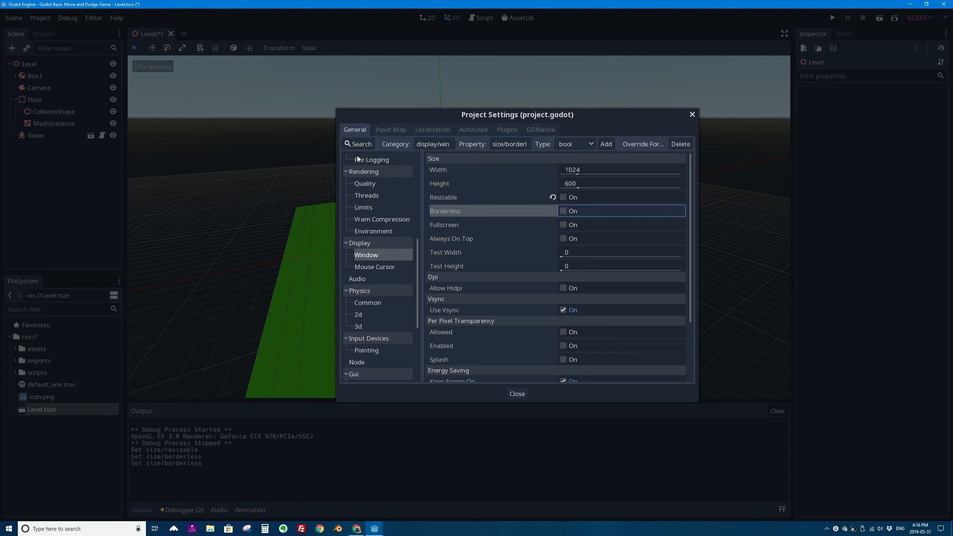
Step: Set the display window's width to 1280 and height to 720, and close the project settings
click(572, 170)
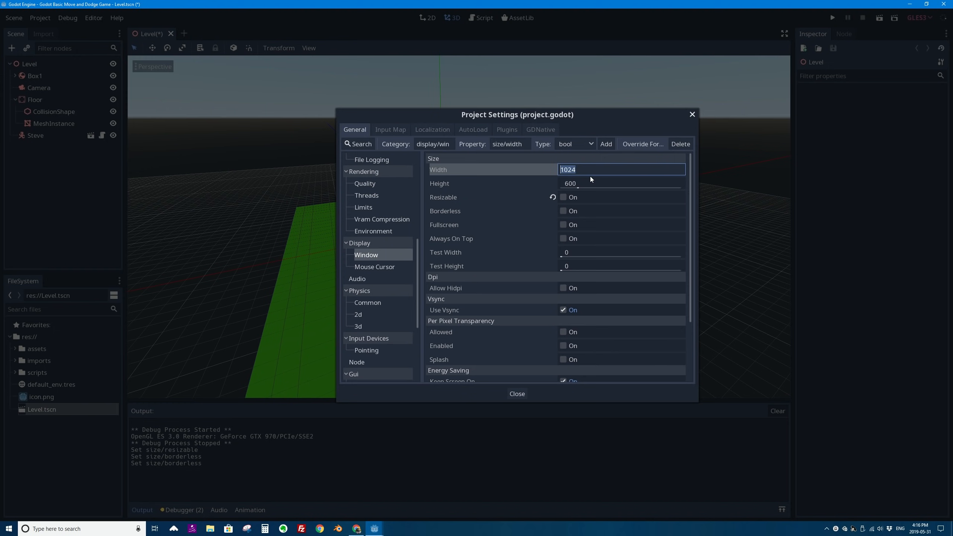
text(1280)
key(Tab)
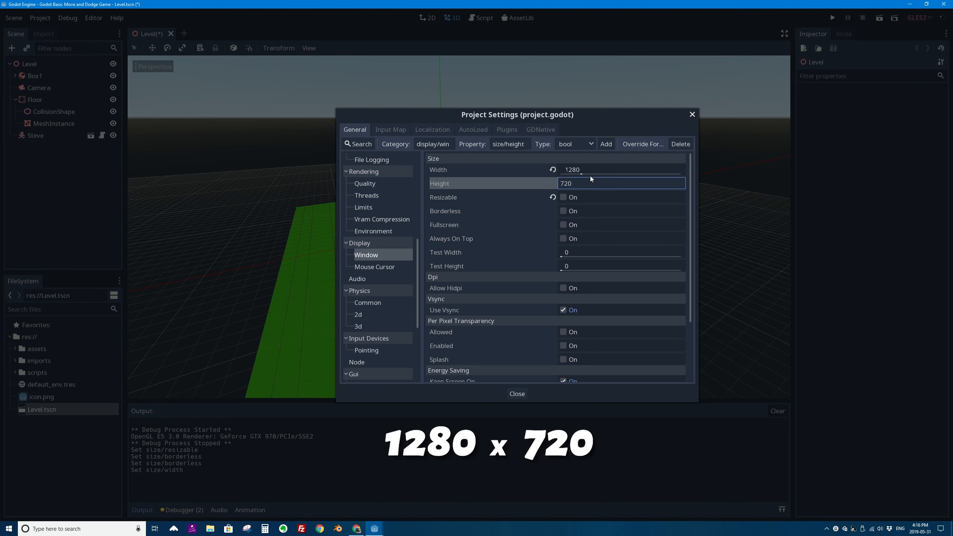
key(Tab)
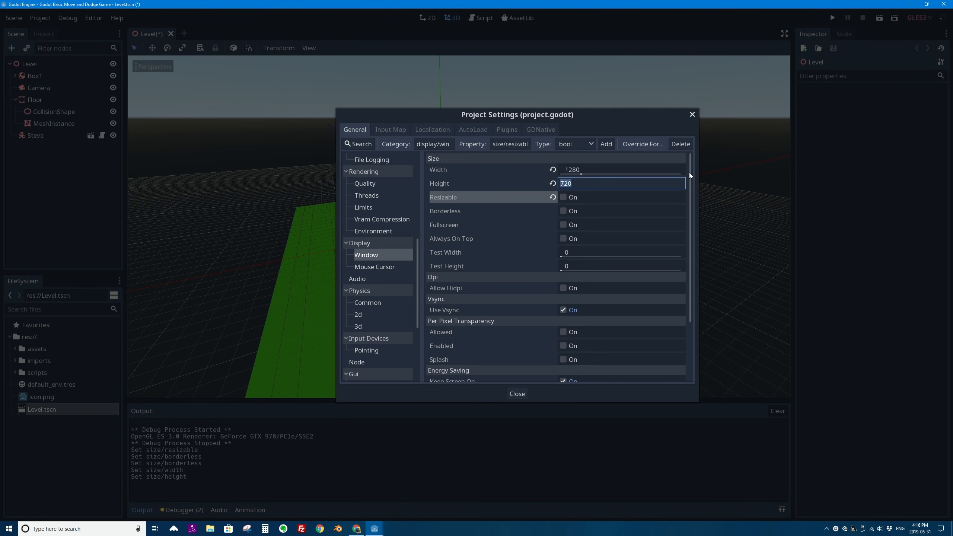
click(525, 171)
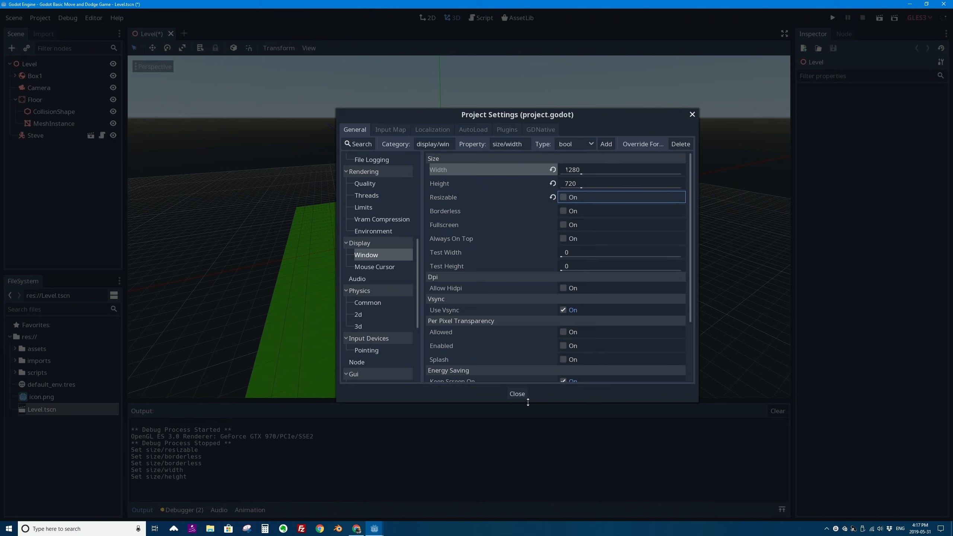
click(517, 394)
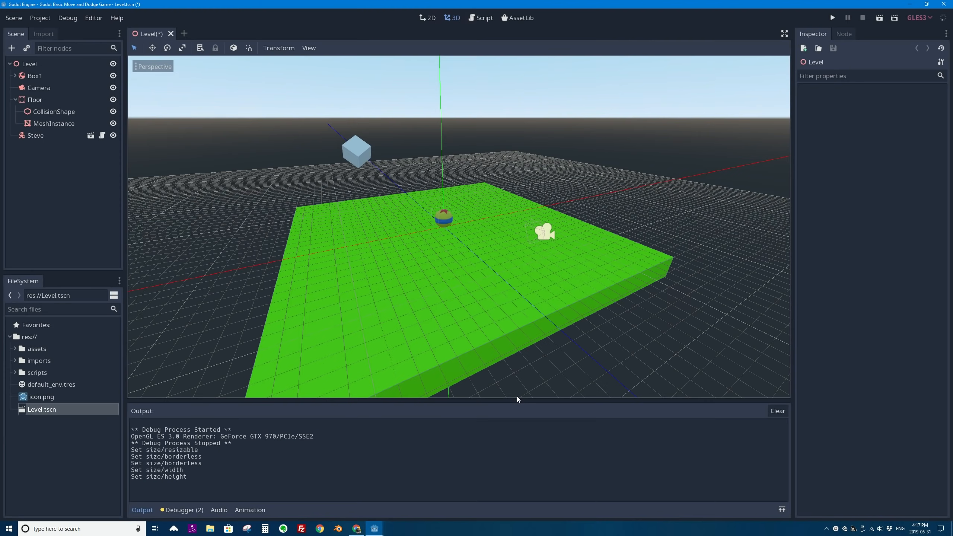
Step: Play the scene to check the 1280 by 720 non-resizable game window, and close it
click(880, 17)
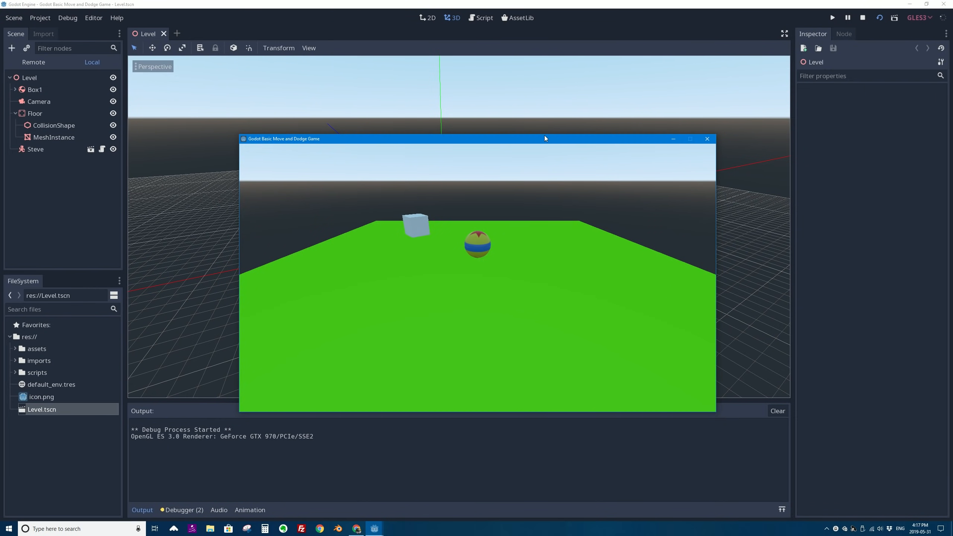
drag(544, 140, 538, 84)
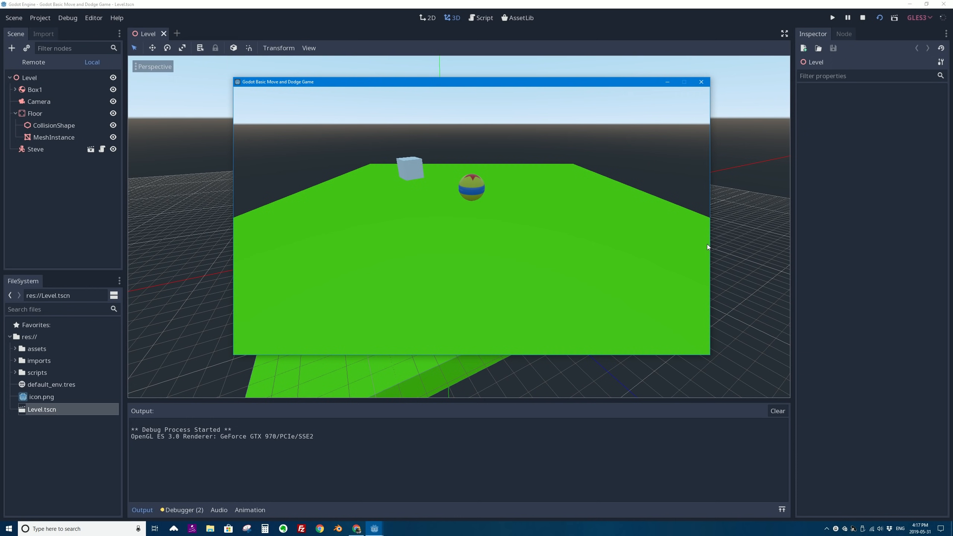
click(701, 82)
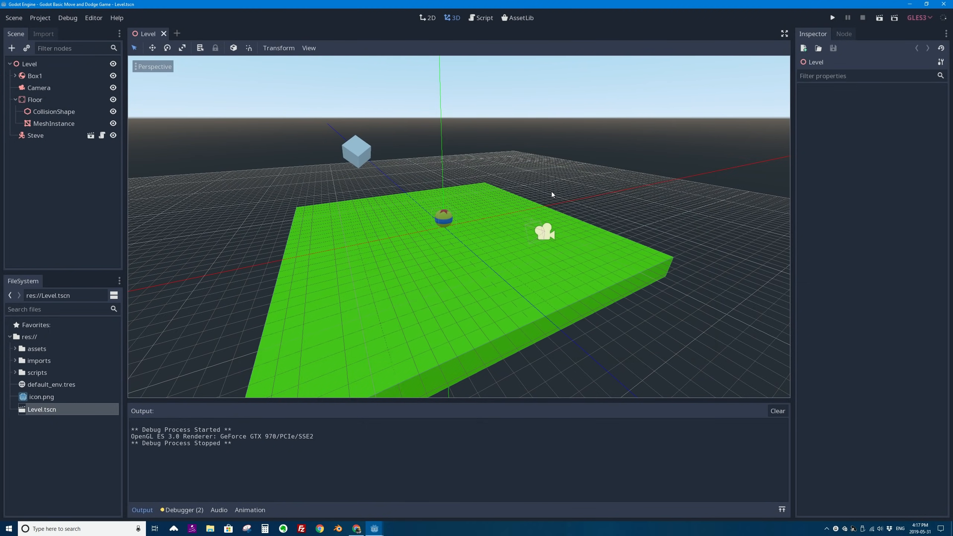
Step: Reparent the Camera node so that it becomes a child of the Steve node
middle_drag(545, 187, 601, 194)
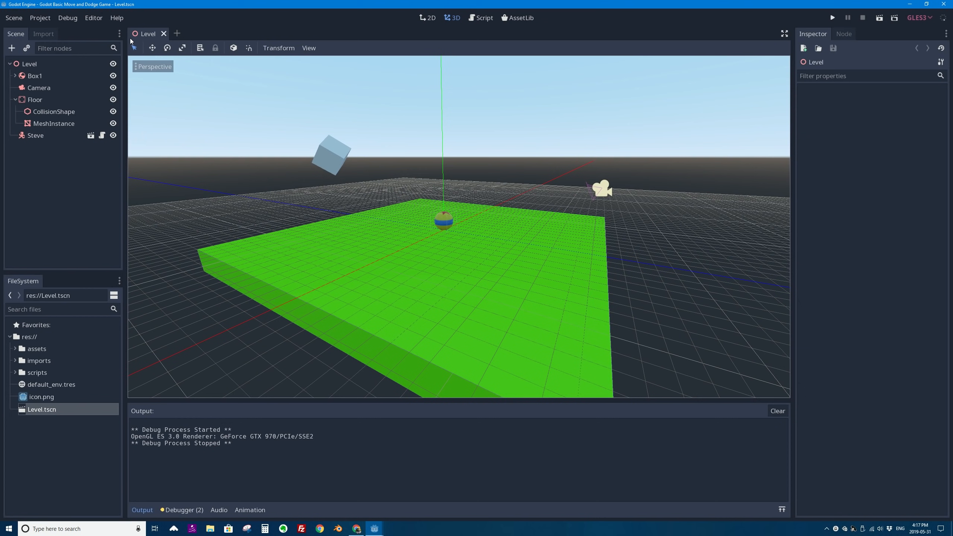
click(34, 88)
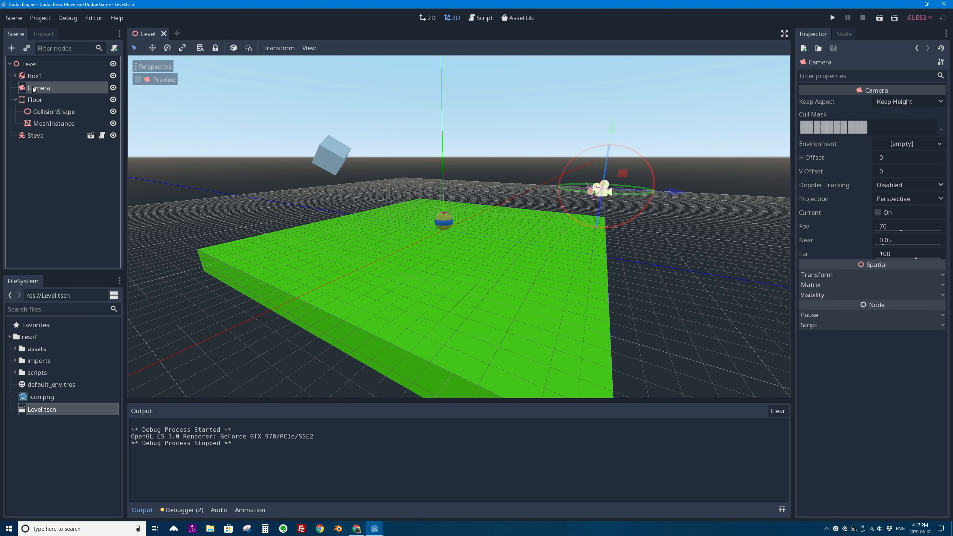
drag(28, 88, 29, 134)
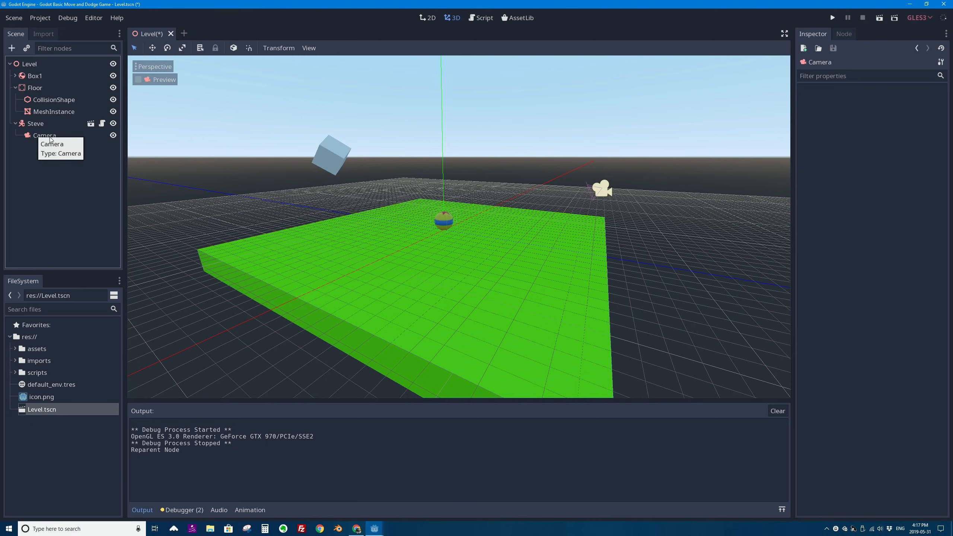
Step: Play the scene and roll Steve around the floor in all directions to test the child camera, and close the game
click(879, 18)
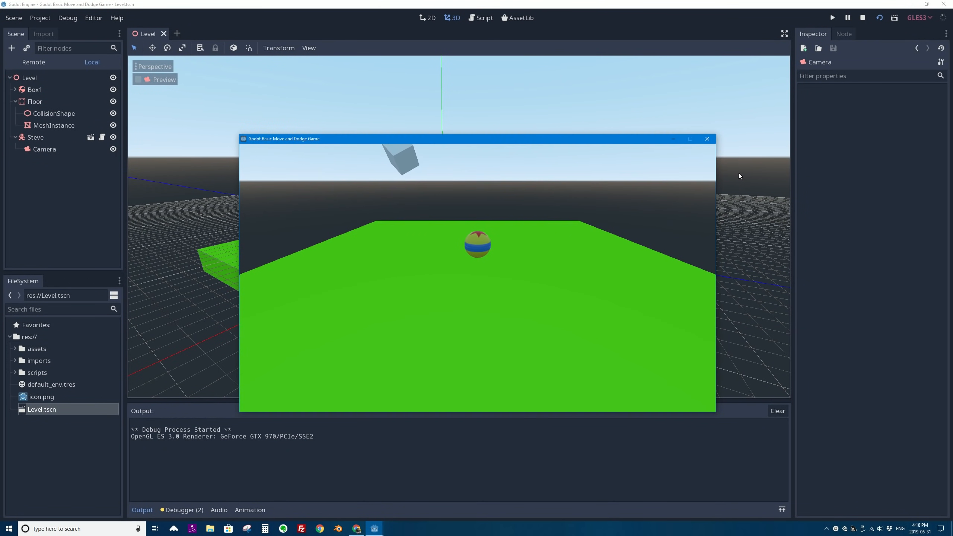
key(Right)
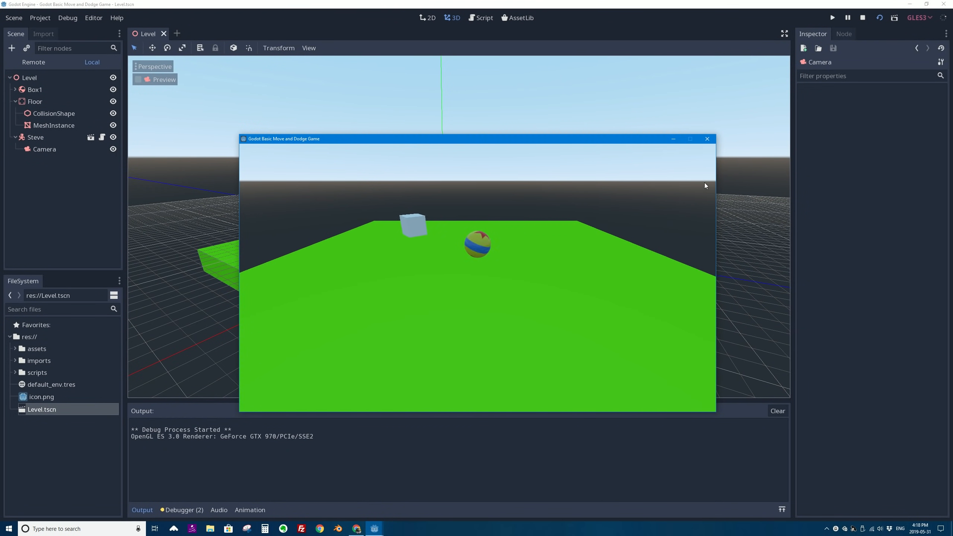
key(Down)
key(Left)
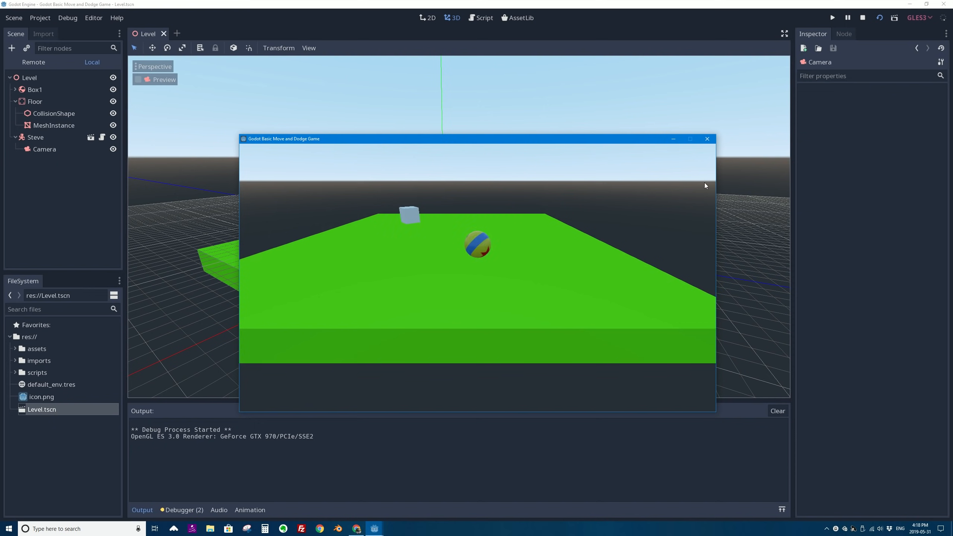
key(Up)
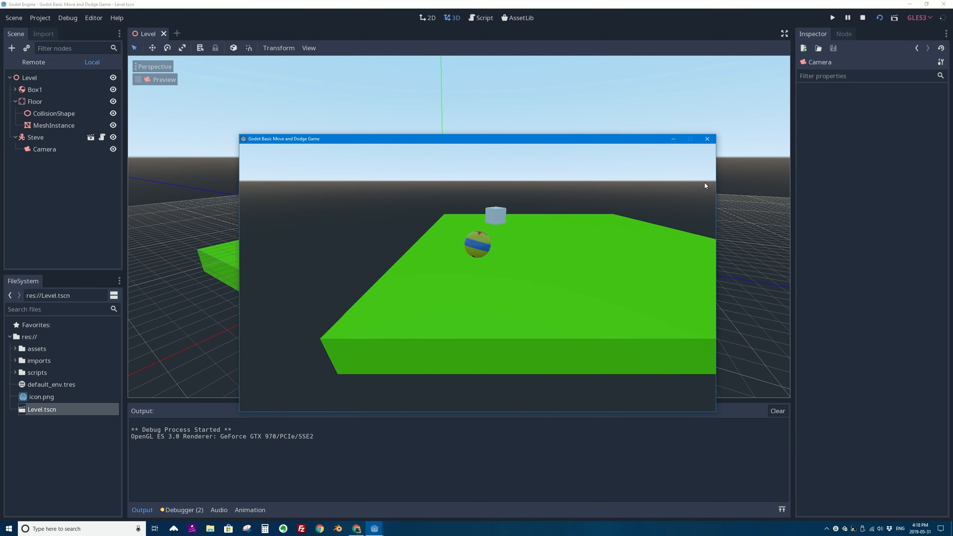
key(Right)
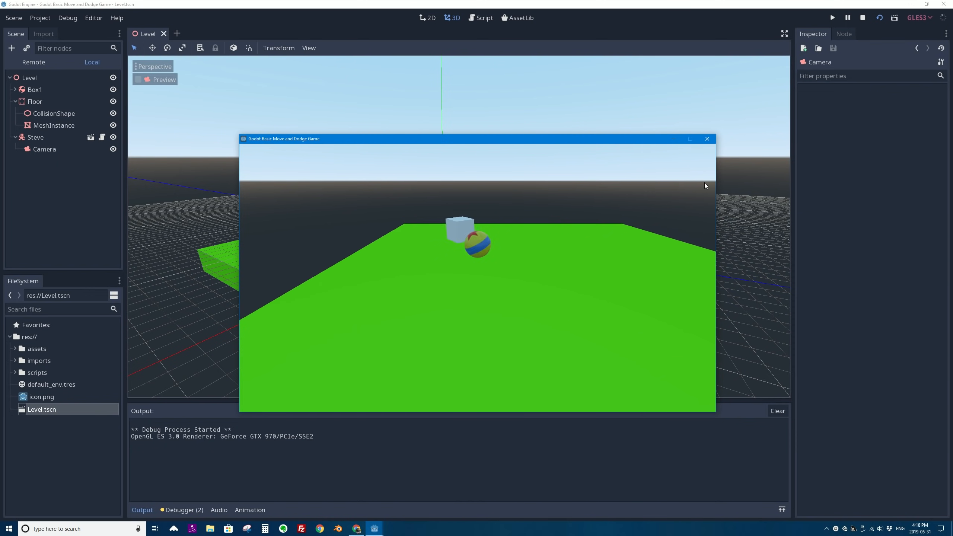
key(Down)
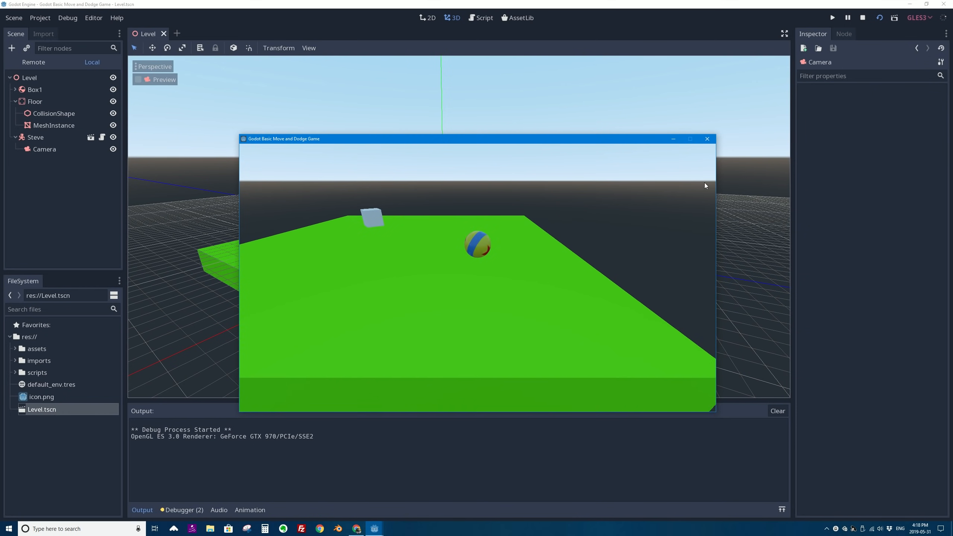
key(Right)
key(Left)
key(Right)
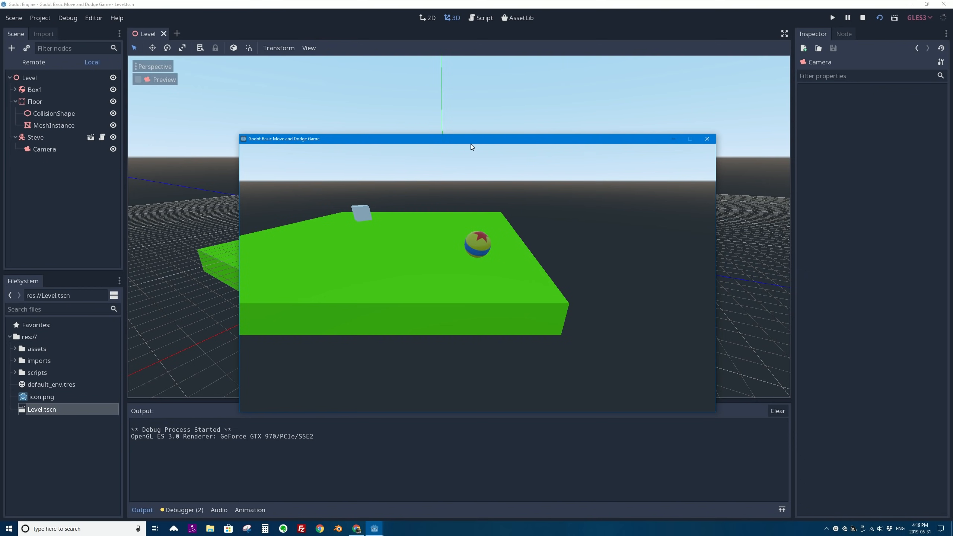
key(Right)
key(Left)
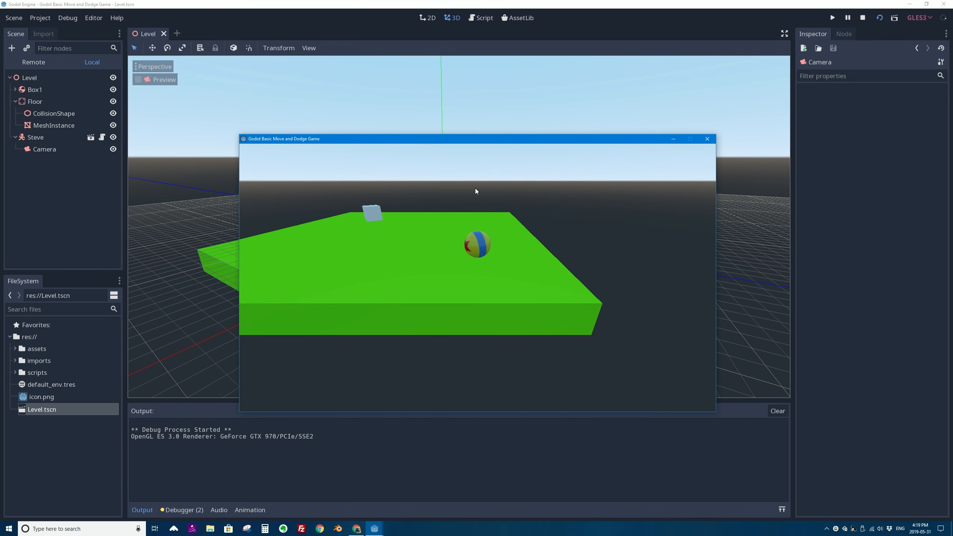
key(Up)
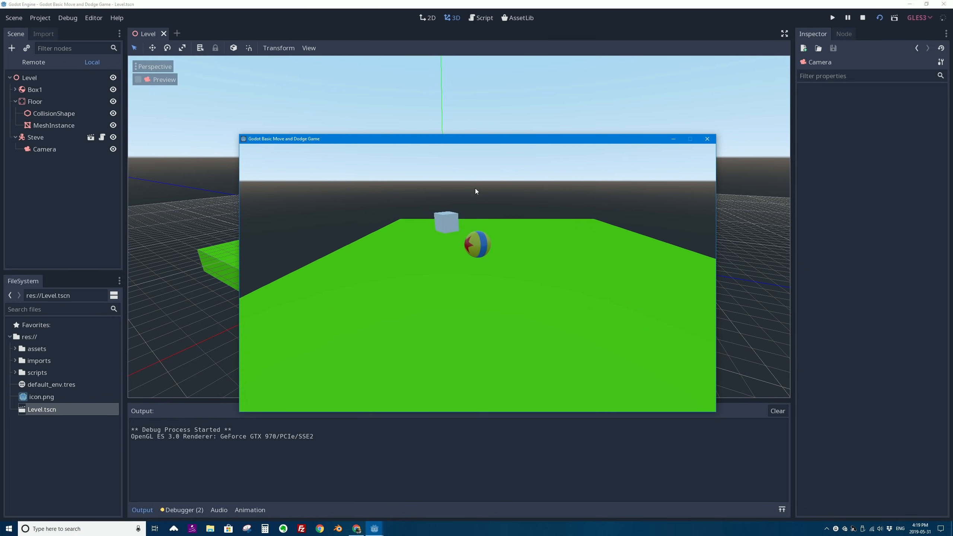
key(Down)
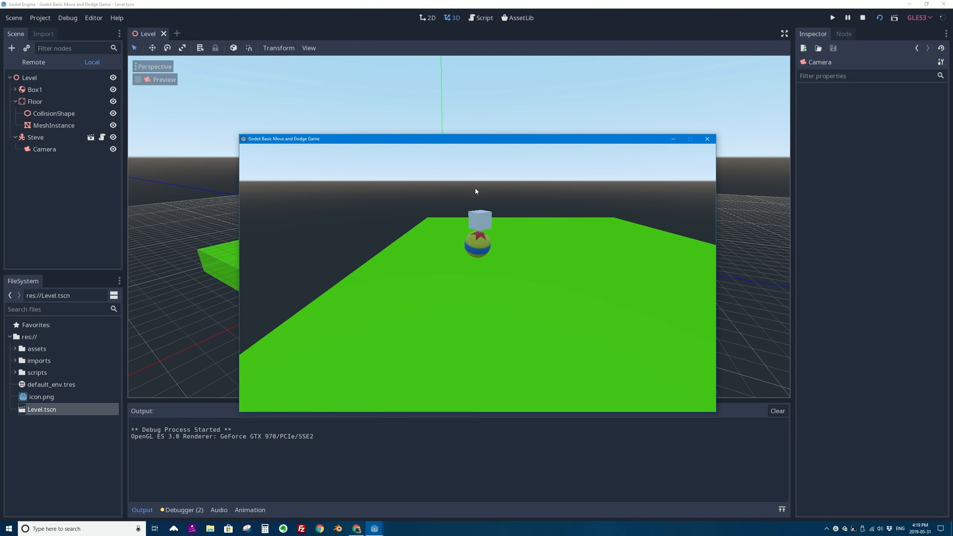
key(Left)
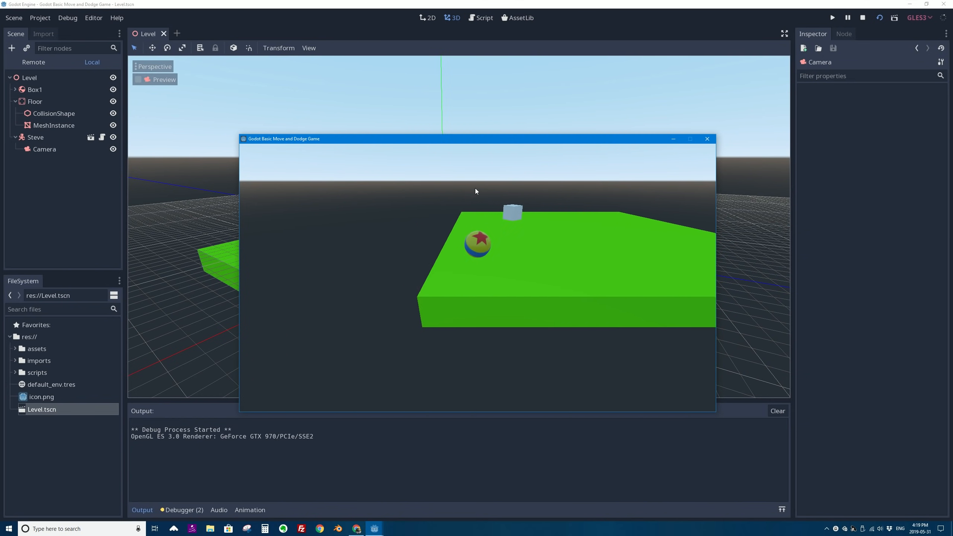
key(Right)
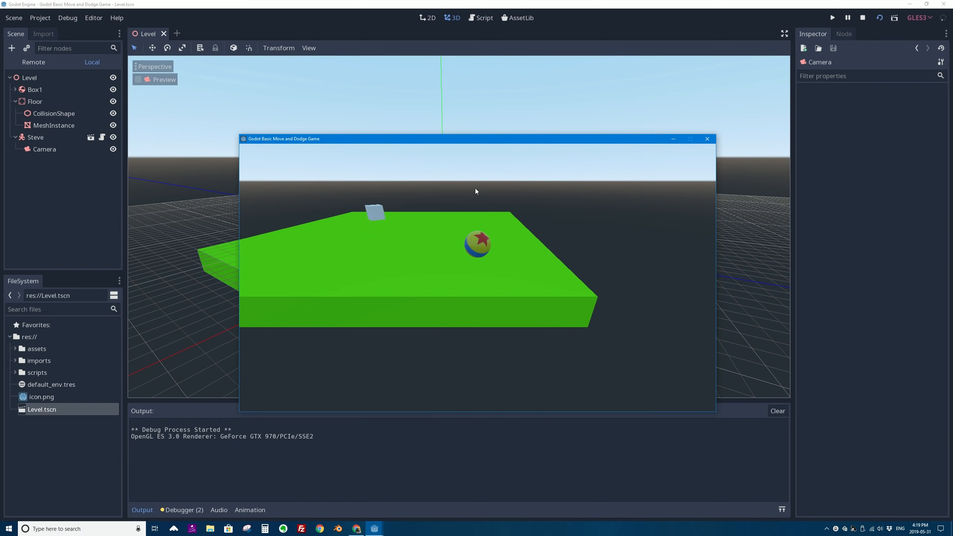
key(Left)
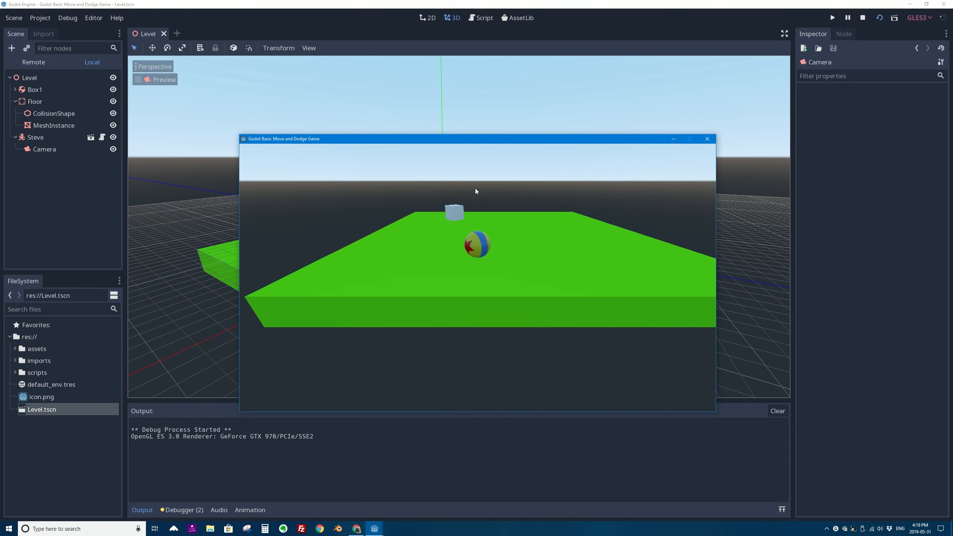
key(Up)
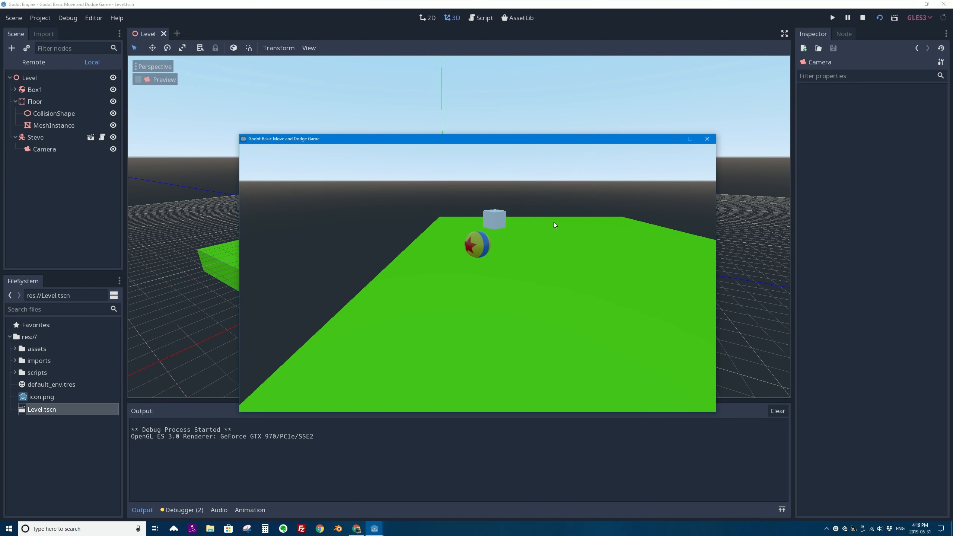
click(708, 139)
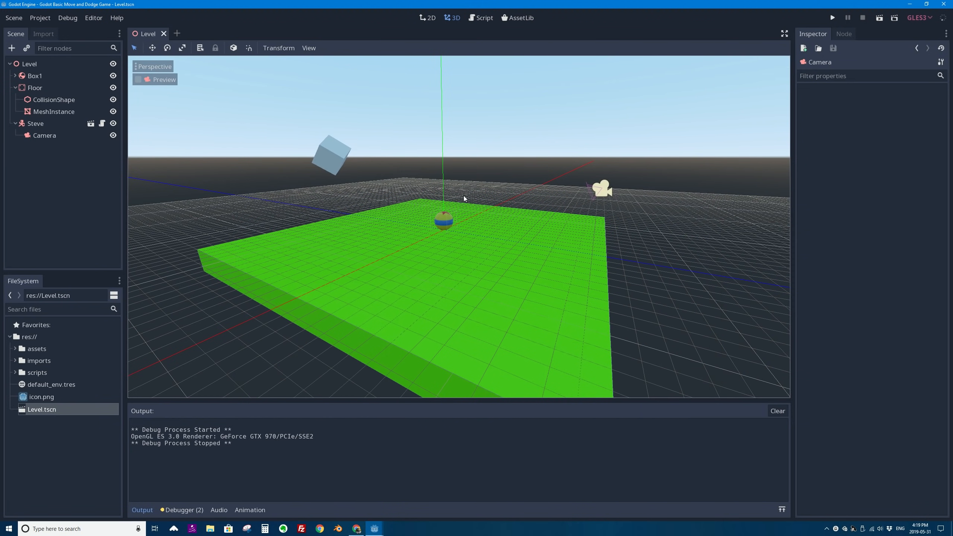
Step: Delete the Camera node under Steve and confirm the deletion
click(42, 136)
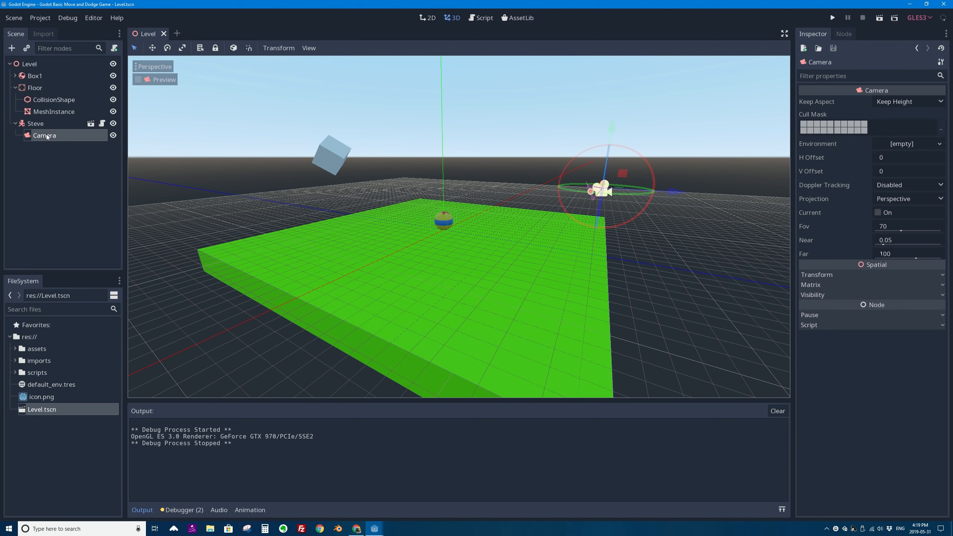
right_click(48, 137)
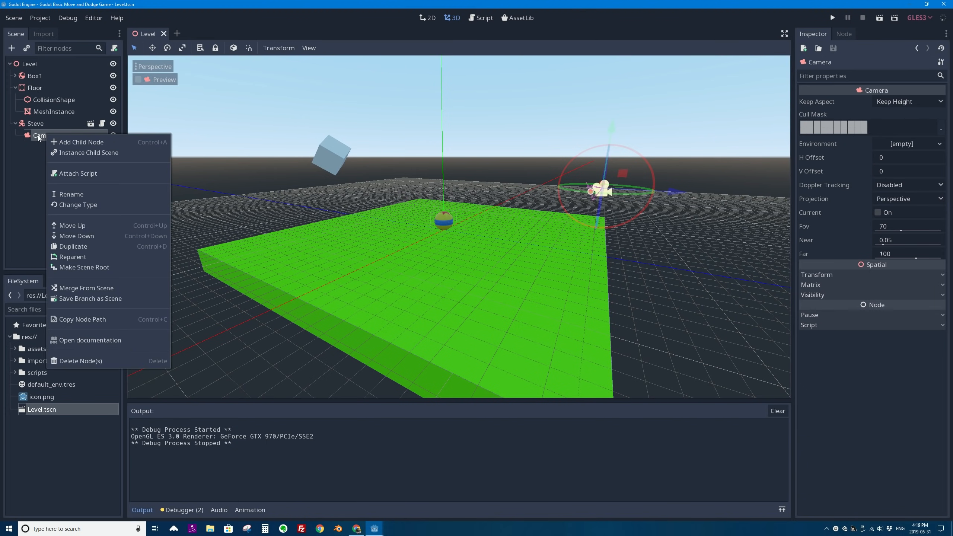
click(99, 361)
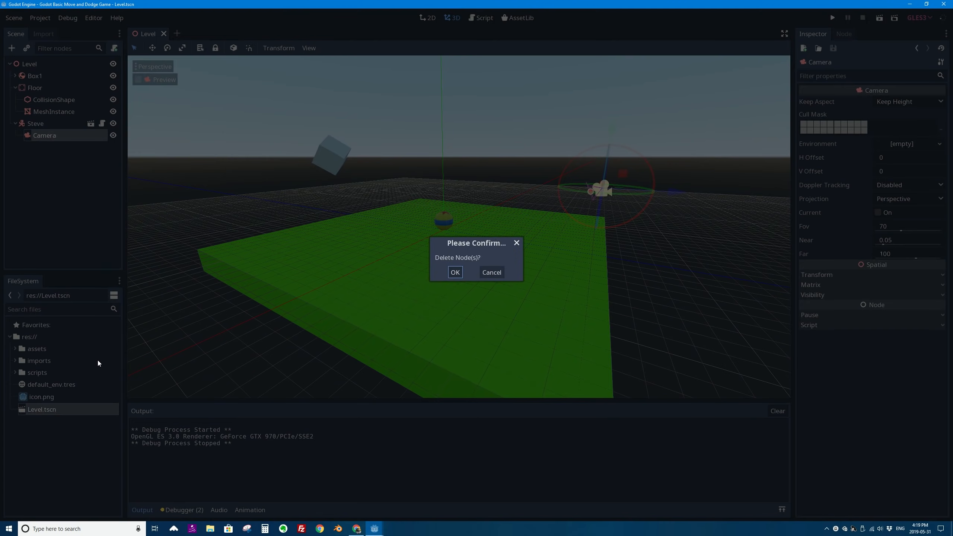
click(457, 273)
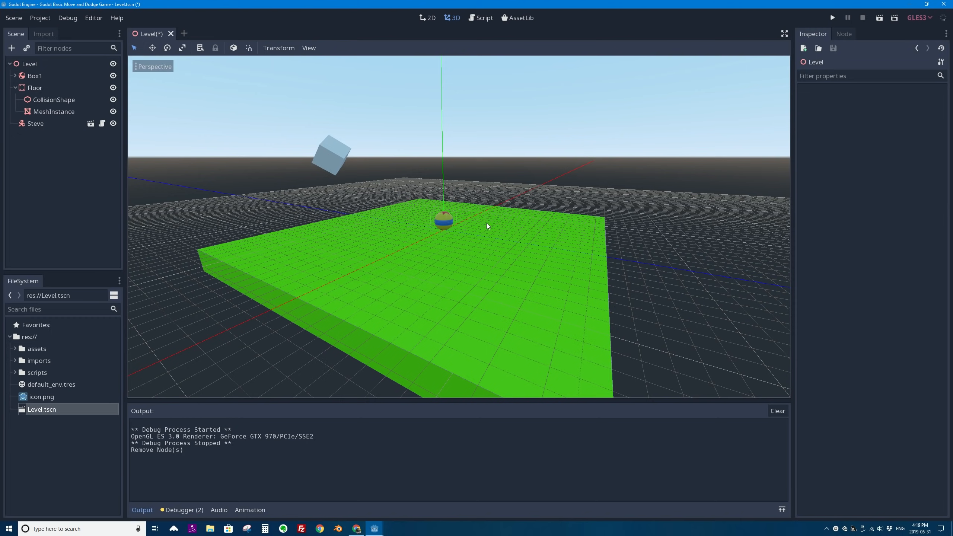
Step: Add an InterpolatedCamera node as a child of the Level root node
click(29, 64)
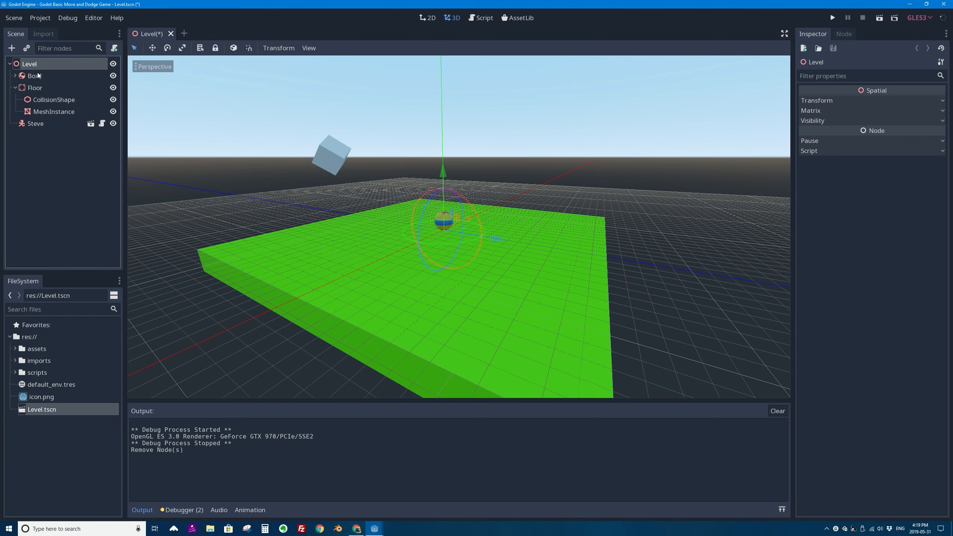
click(12, 48)
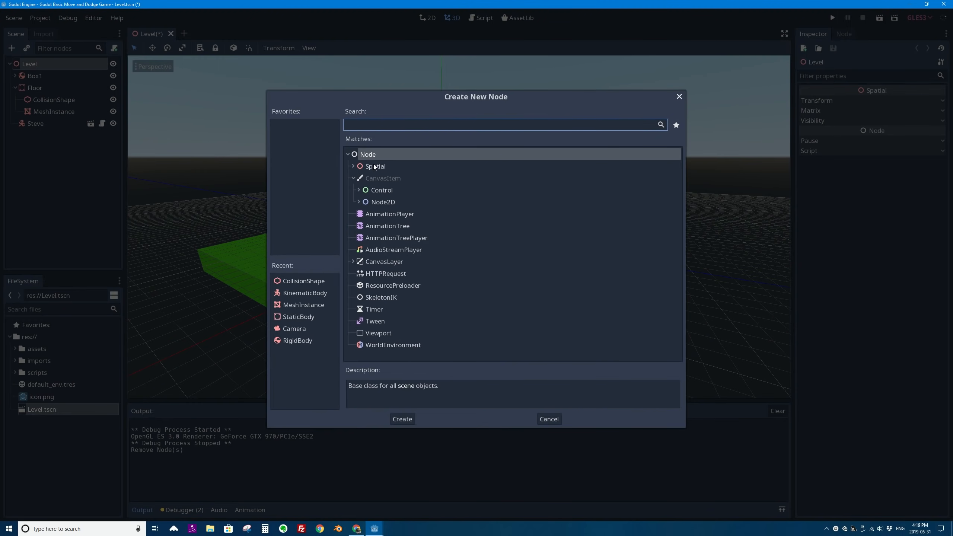
click(353, 166)
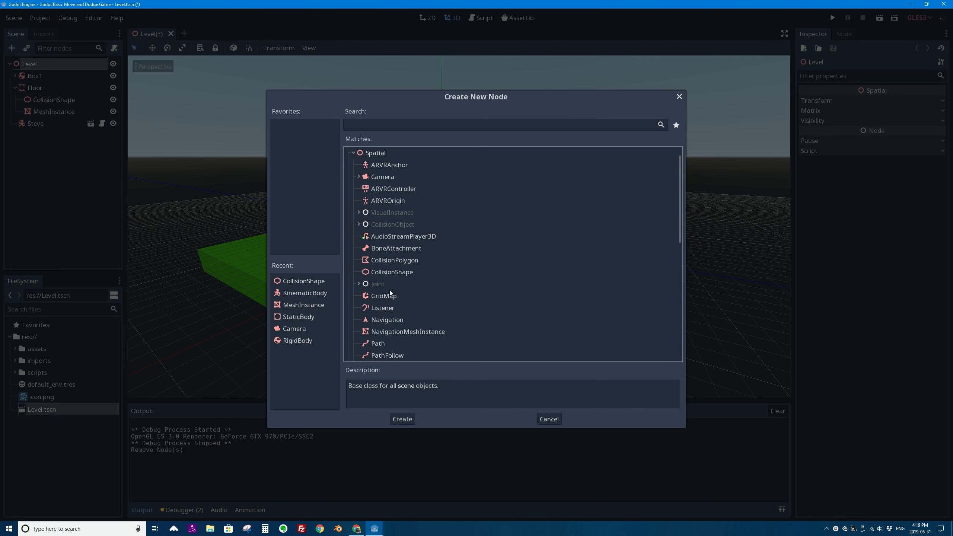
click(359, 176)
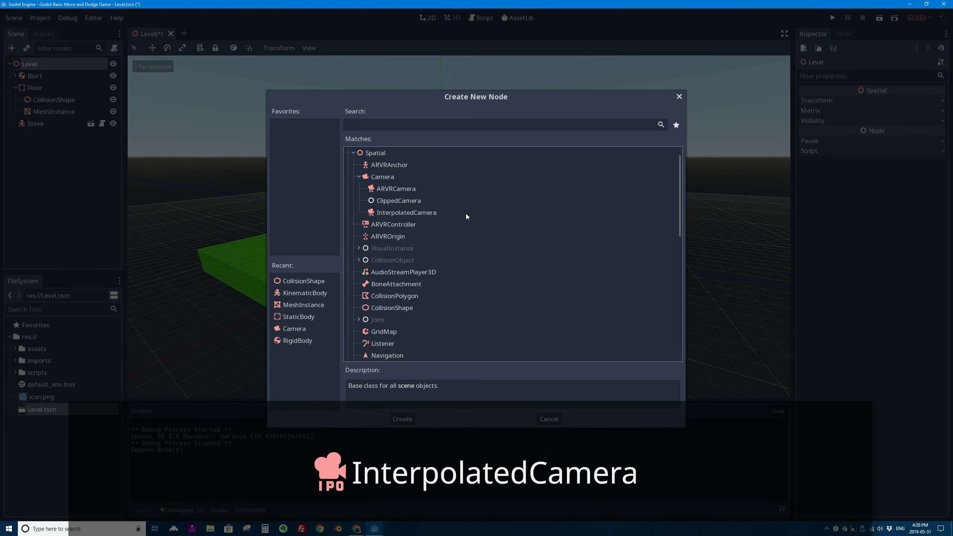
click(400, 213)
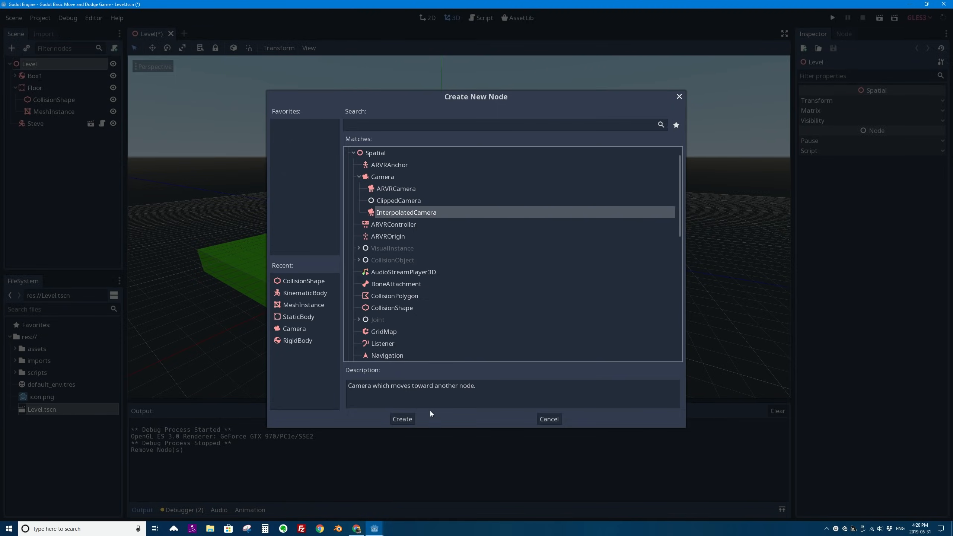
click(408, 419)
Step: Move the InterpolatedCamera up and back from the scene's origin so that it sits above and behind Steve
middle_drag(441, 197, 472, 207)
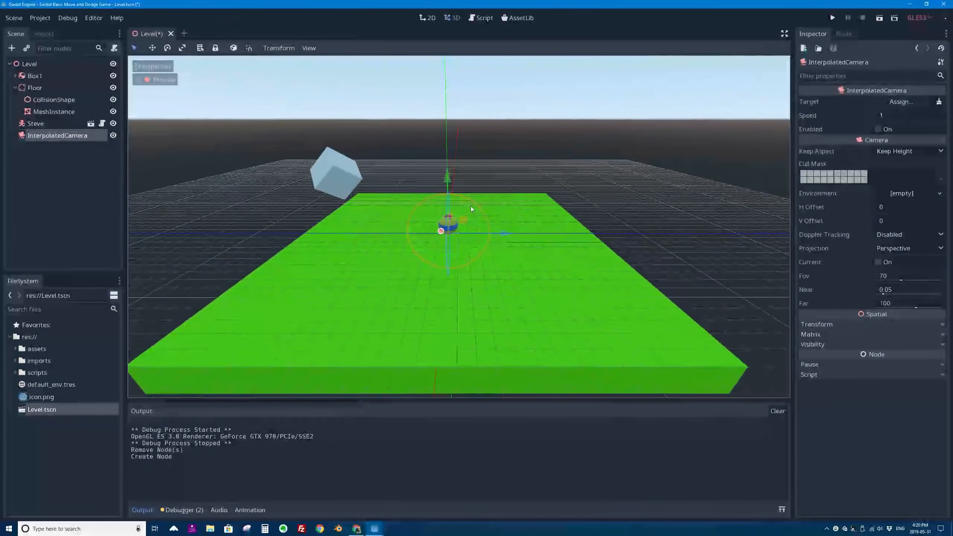
middle_drag(444, 239, 446, 172)
drag(446, 172, 444, 132)
drag(503, 191, 714, 180)
mouse_move(713, 182)
middle_down()
mouse_move(663, 196)
mouse_move(665, 177)
mouse_move(705, 176)
middle_up()
drag(719, 168, 737, 142)
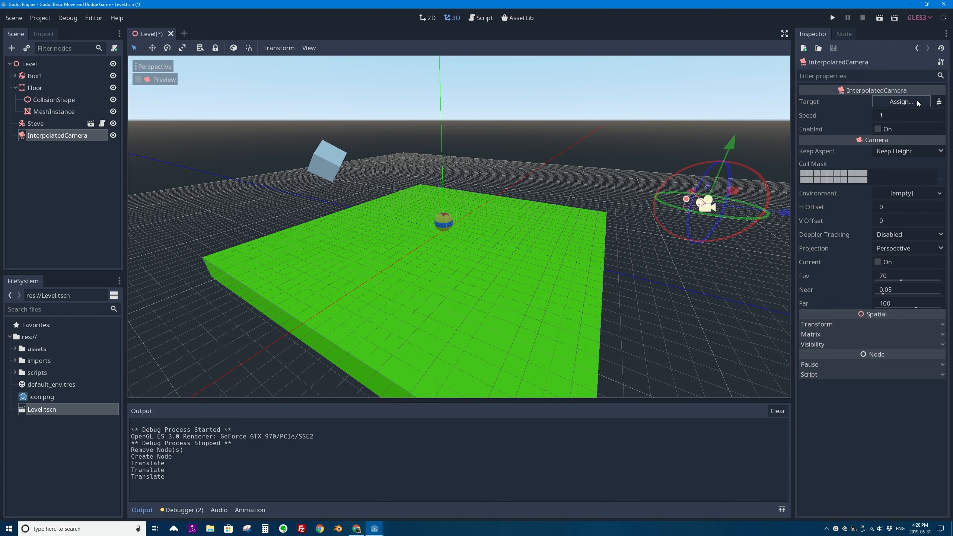
Step: Assign Steve as the InterpolatedCamera's Target, play the scene to check the view, and close the game
click(878, 101)
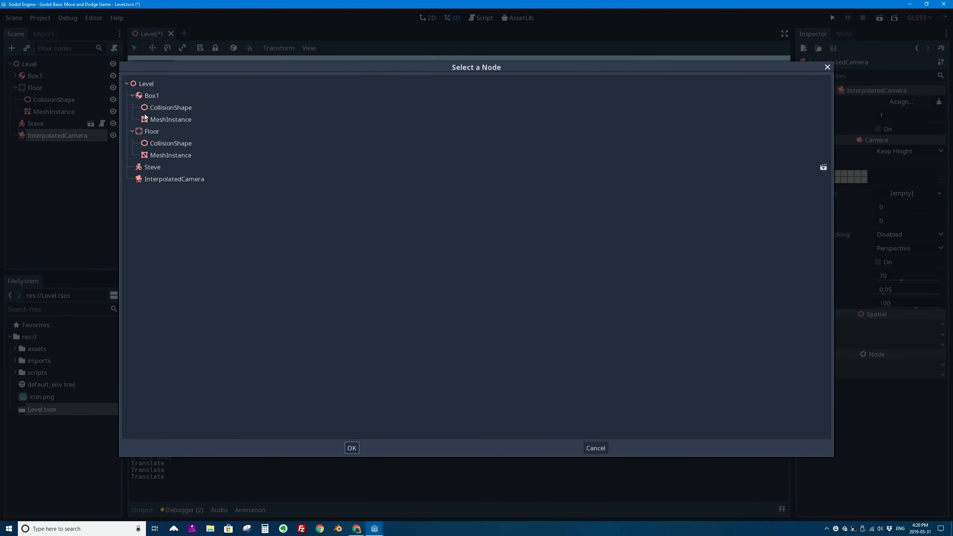
click(146, 166)
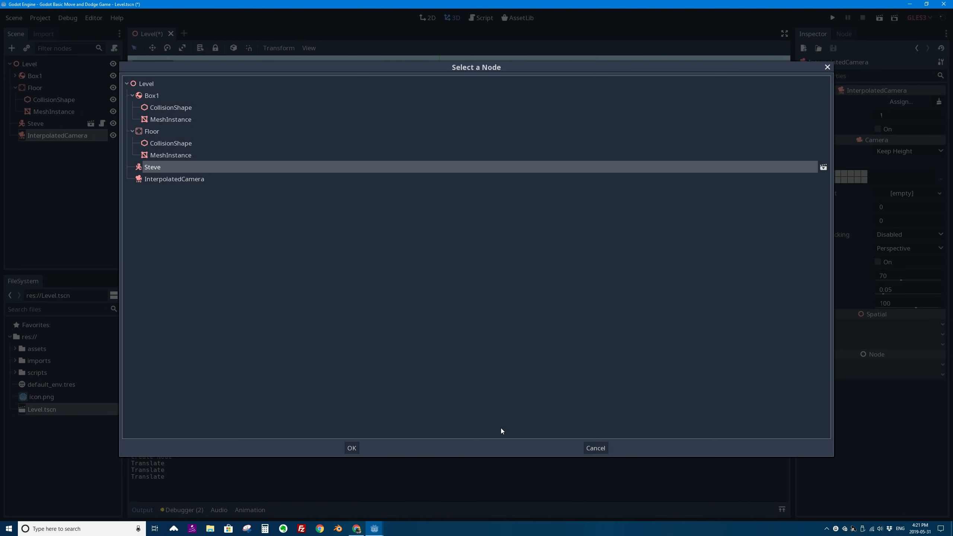
click(357, 446)
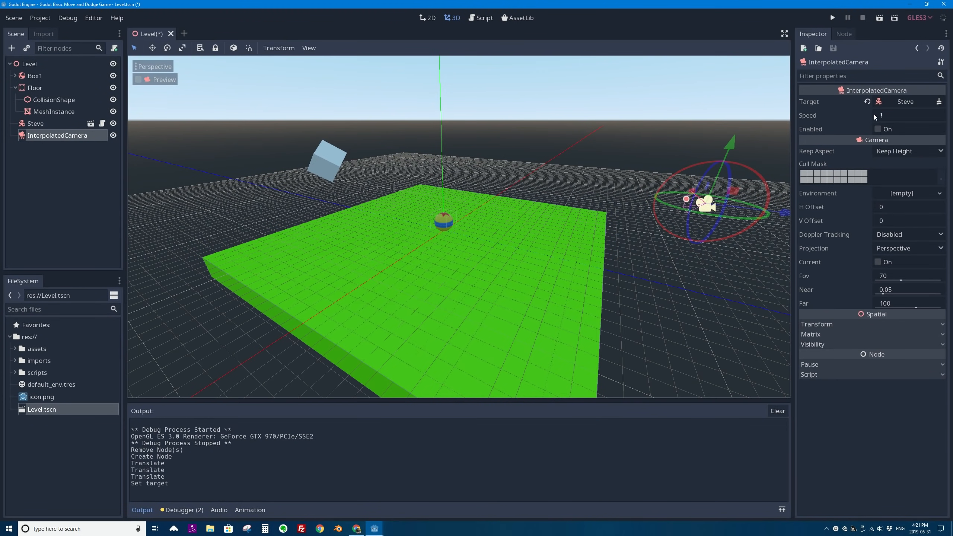
click(880, 18)
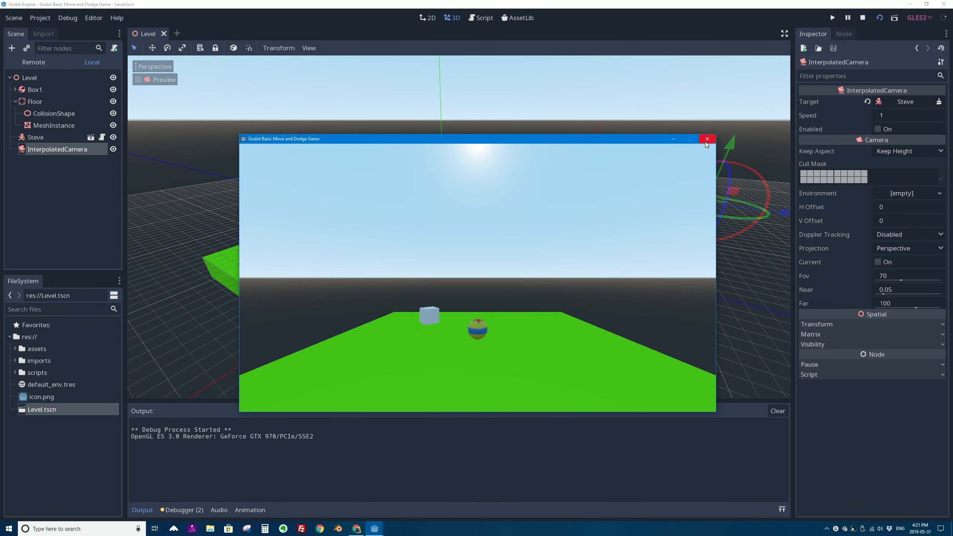
click(707, 139)
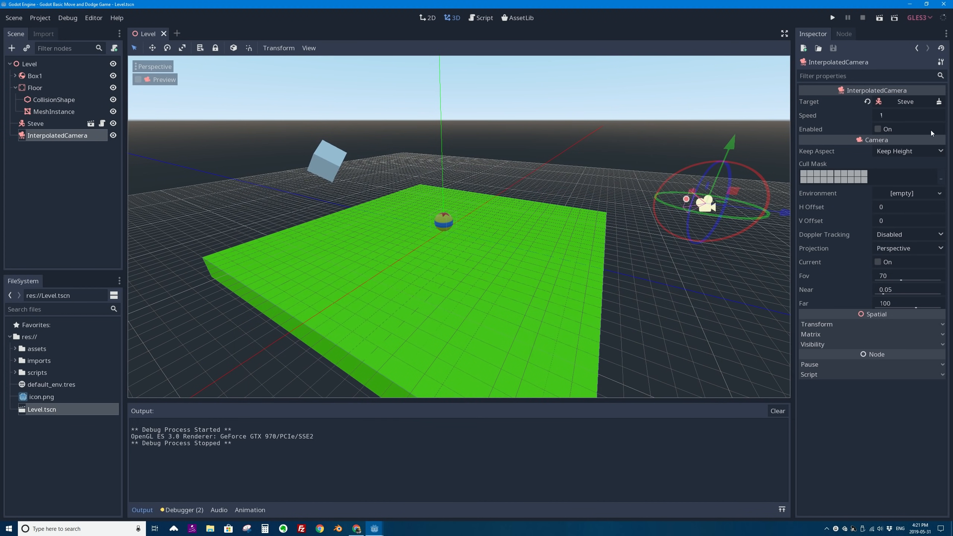
Step: Turn on Enabled for the InterpolatedCamera, play the scene to test how it follows Steve, and close the game
click(877, 130)
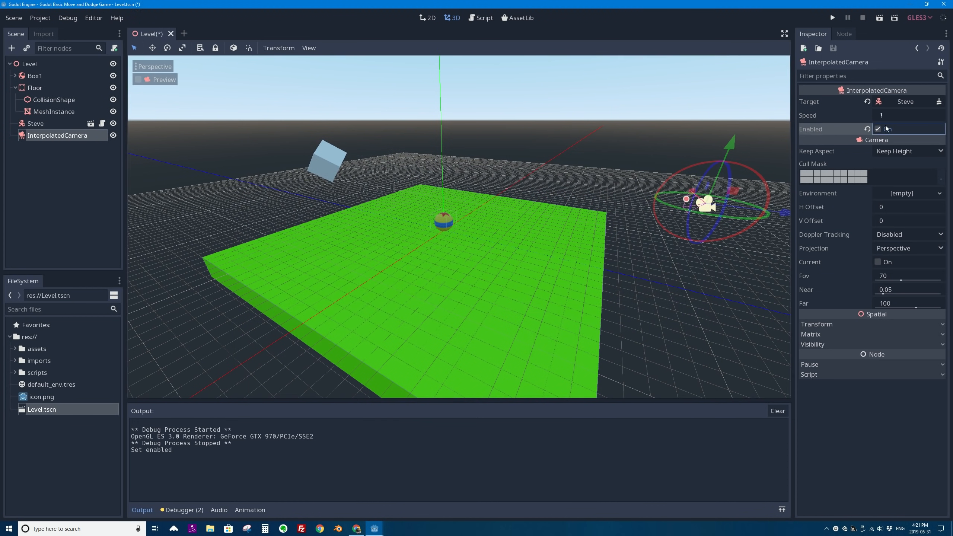
click(879, 18)
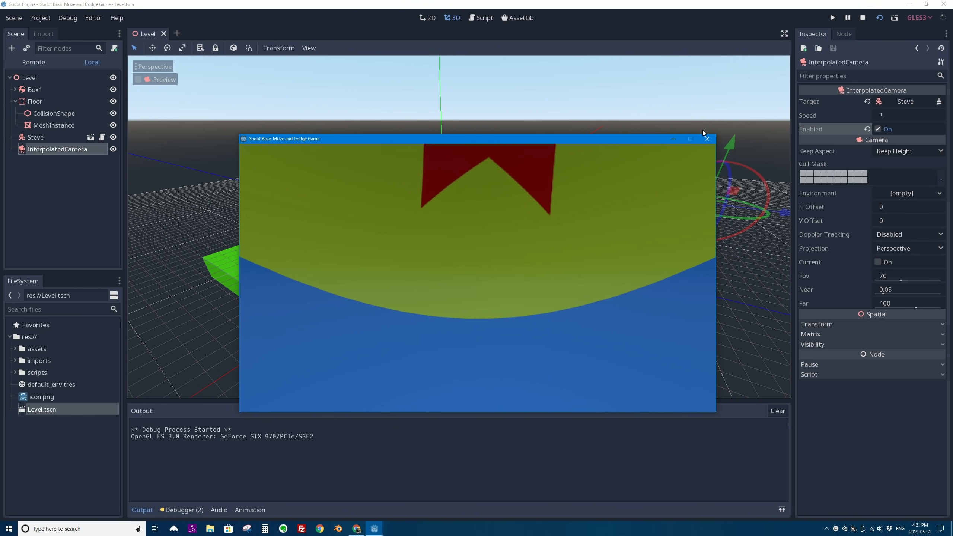
click(707, 139)
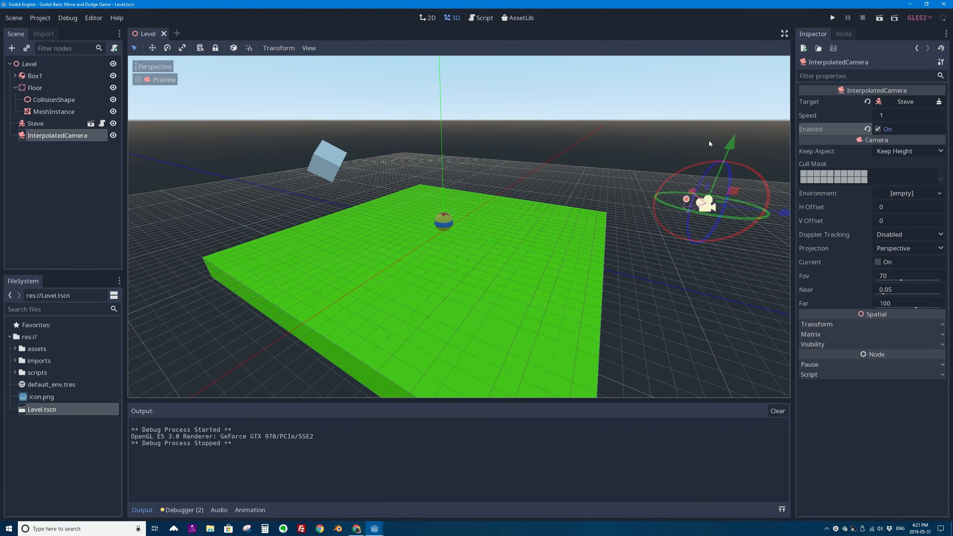
middle_drag(433, 225, 465, 213)
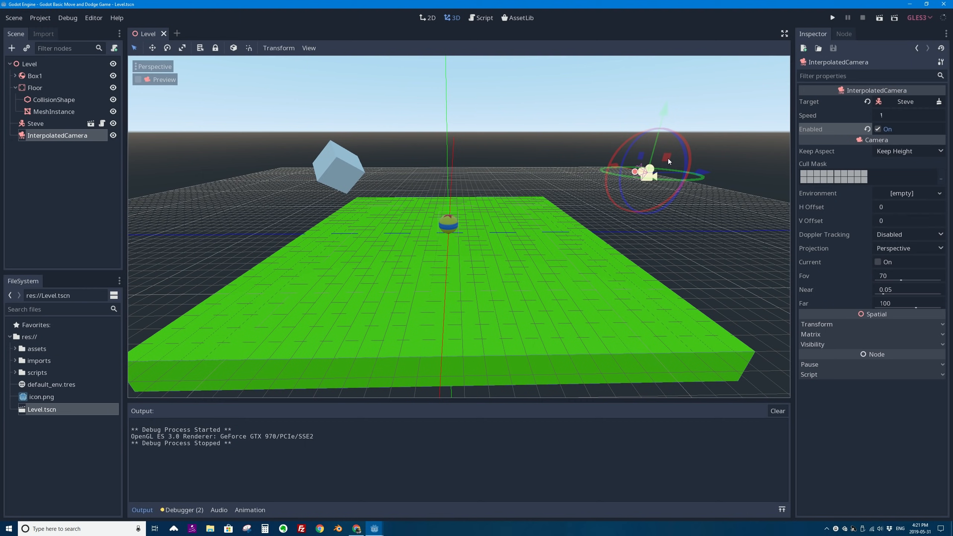
Step: Add a Spatial node as a child of Steve
click(33, 126)
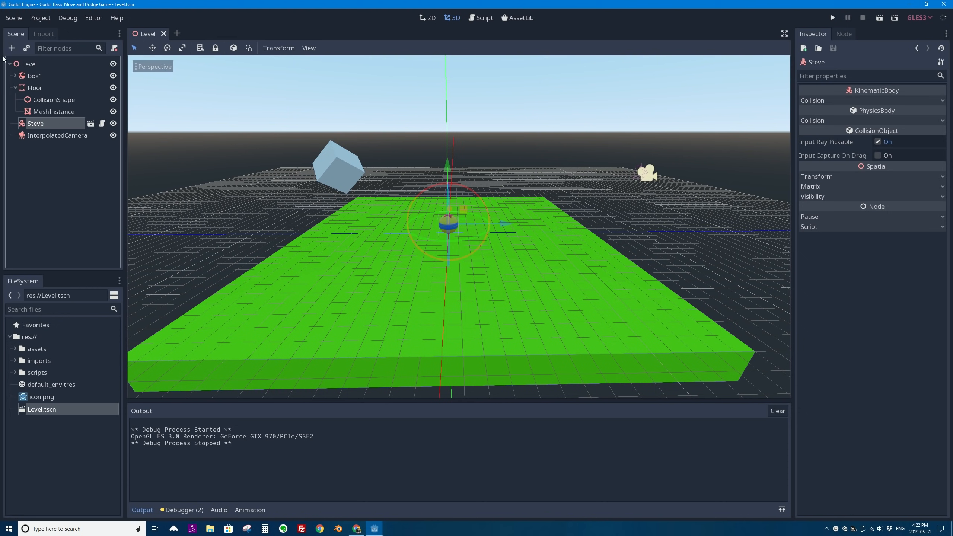
click(11, 48)
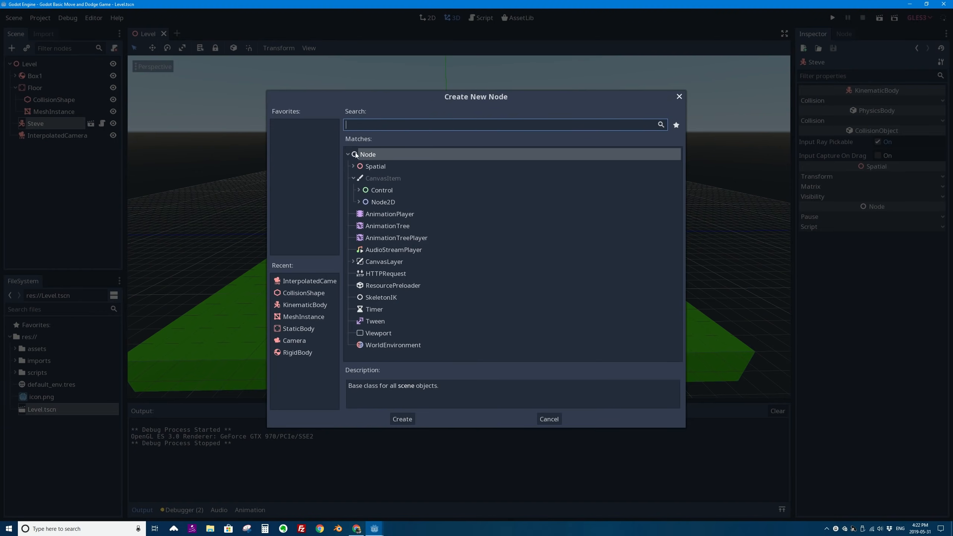
click(374, 166)
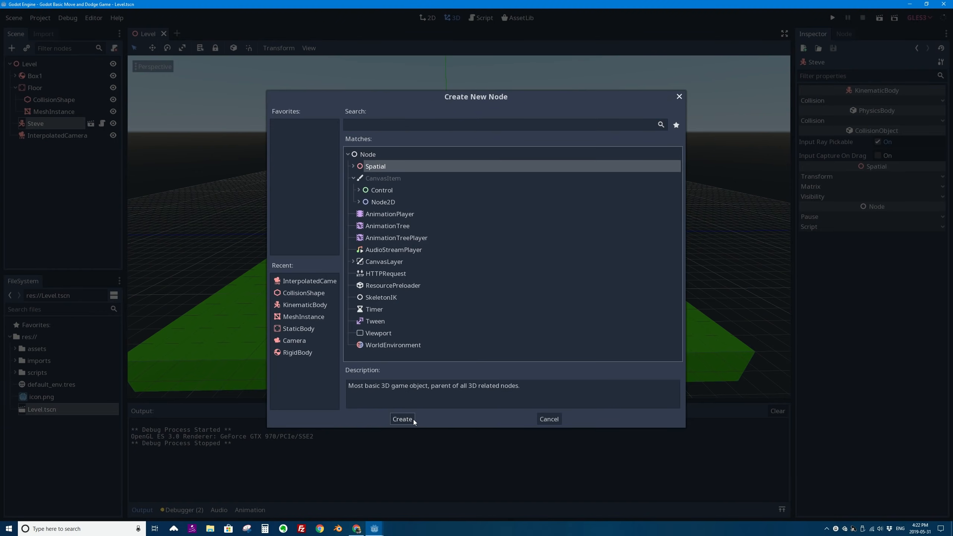
click(400, 419)
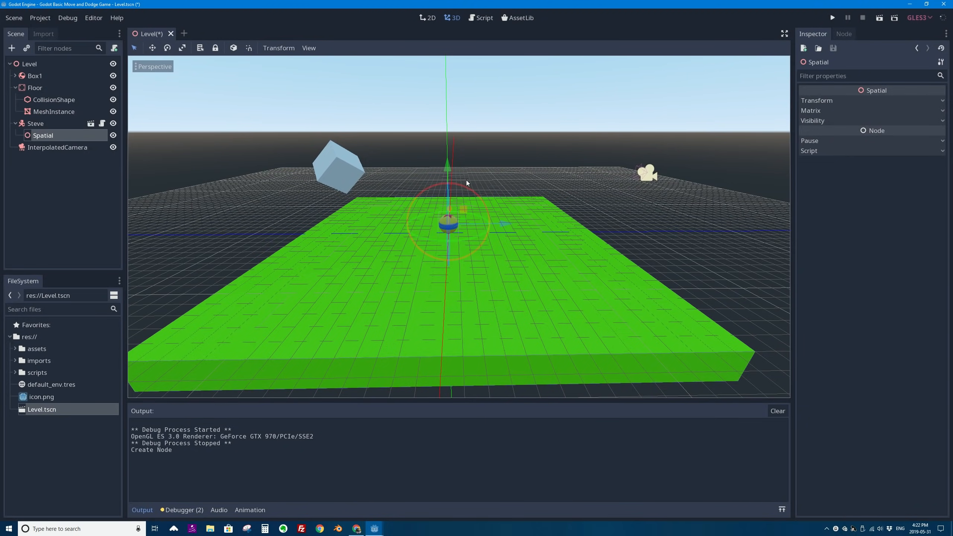
Step: Move the Spatial node up and back so that it sits above and behind Steve, and rotate it slightly
middle_drag(461, 176, 440, 167)
drag(441, 167, 445, 147)
scroll(433, 161, up, 12)
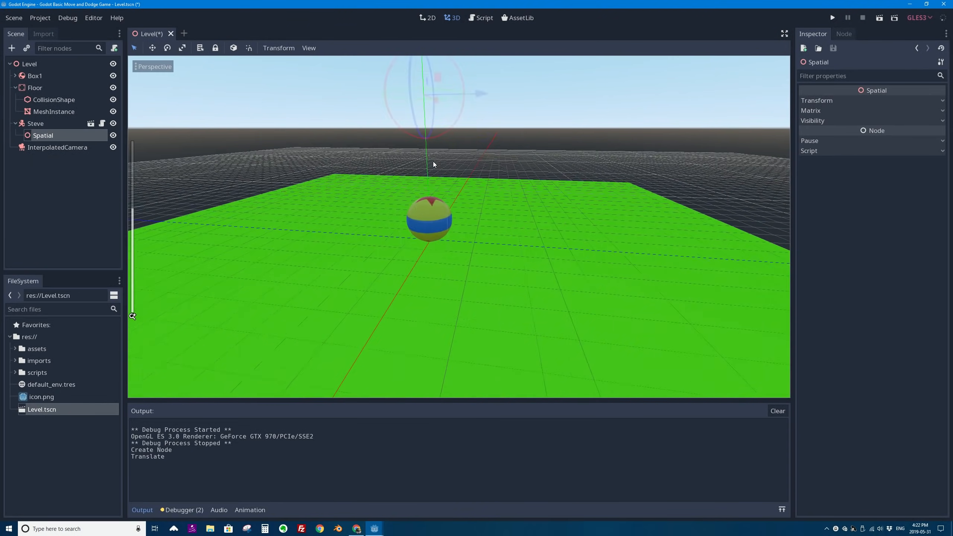
shift+middle_drag(432, 139, 489, 211)
middle_drag(469, 172, 529, 219)
drag(528, 219, 697, 218)
drag(655, 167, 657, 154)
drag(700, 208, 707, 209)
middle_drag(680, 227, 560, 176)
drag(535, 139, 614, 183)
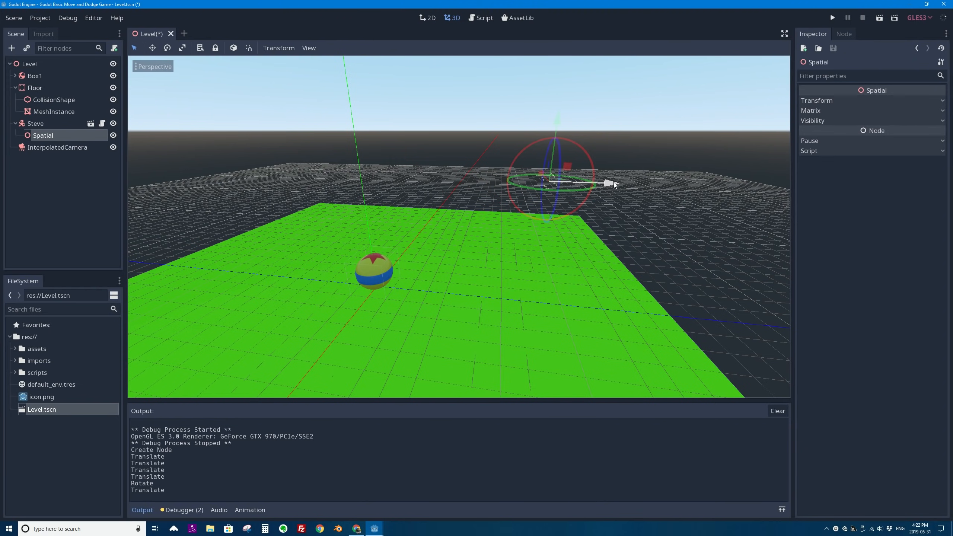
middle_drag(575, 184, 516, 184)
click(621, 190)
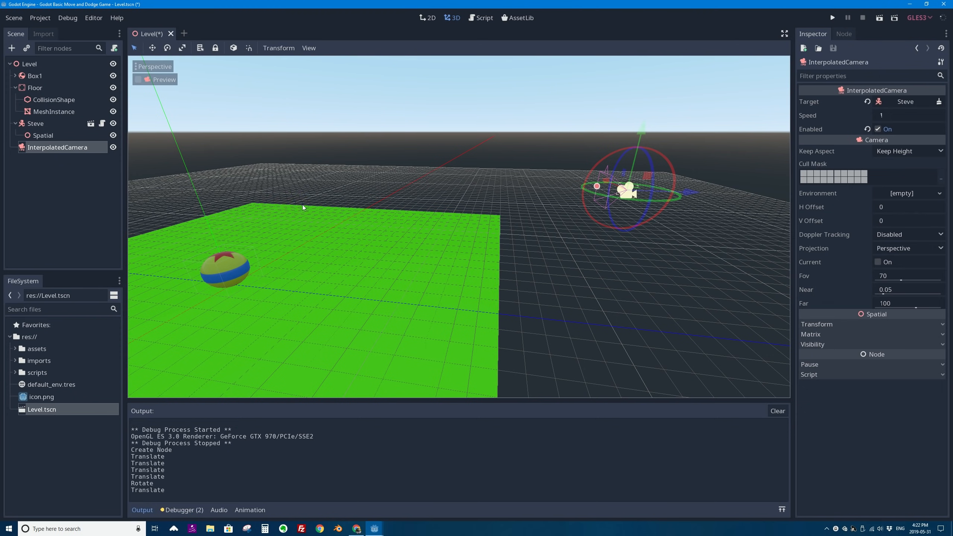
Step: Rename the Spatial node under Steve as cameraTarget
click(42, 135)
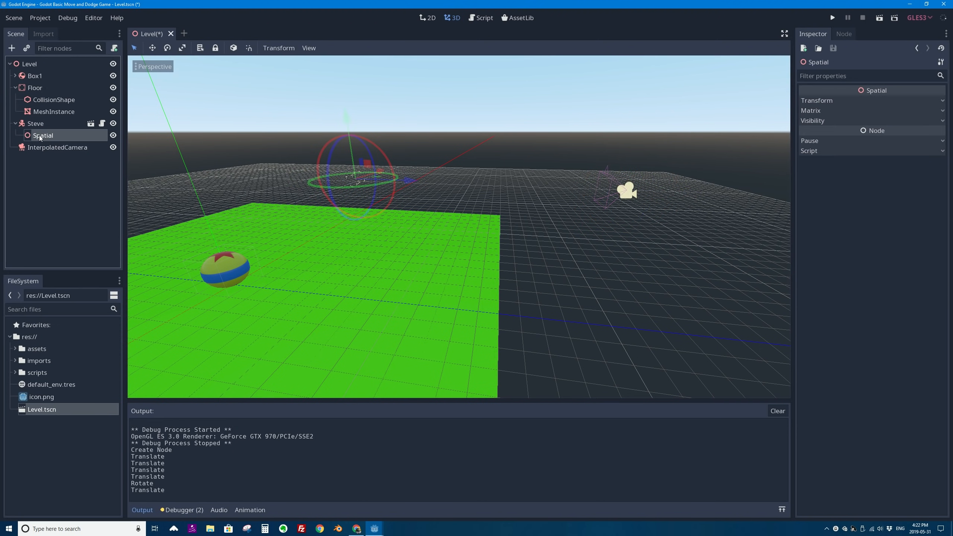
click(44, 136)
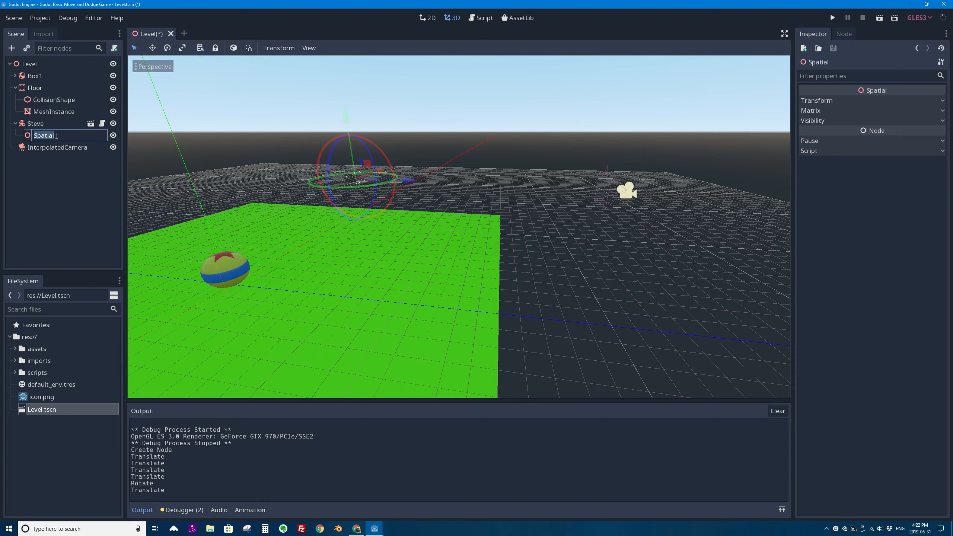
text(cameraTarget)
key(Return)
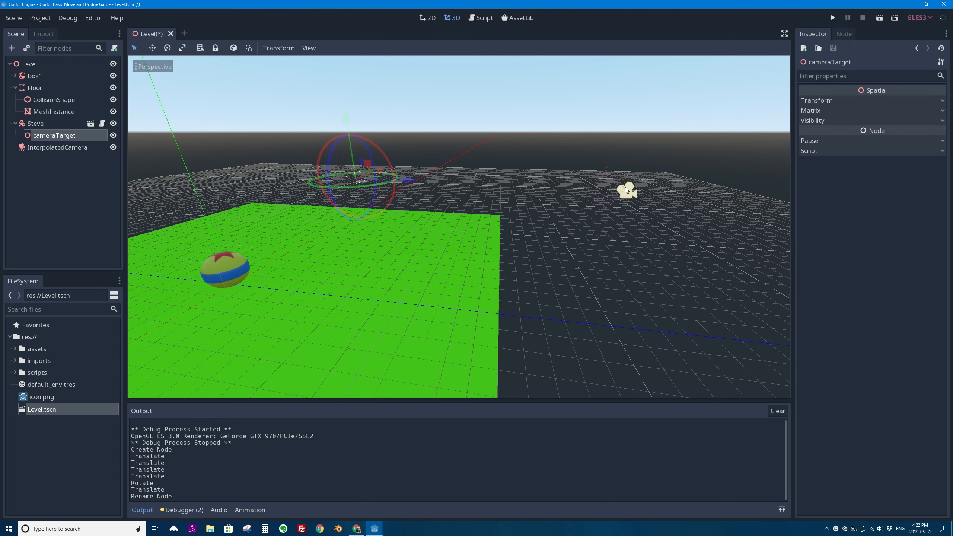
Step: Assign cameraTarget as the InterpolatedCamera's Target
click(626, 187)
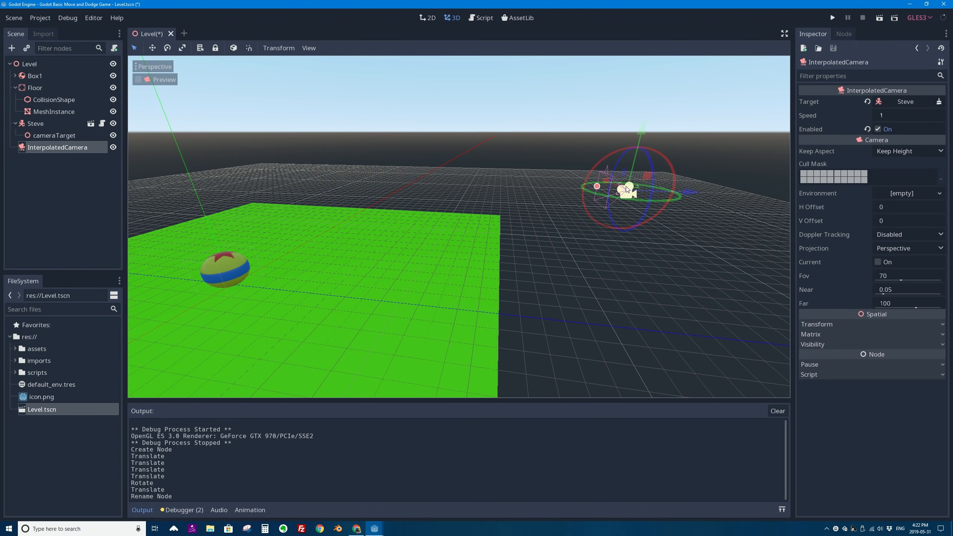
click(912, 100)
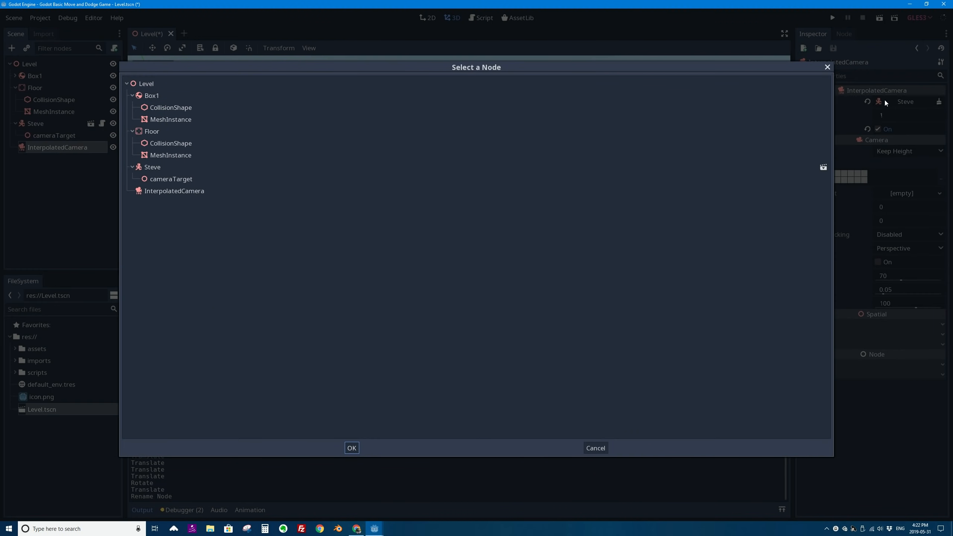
click(167, 179)
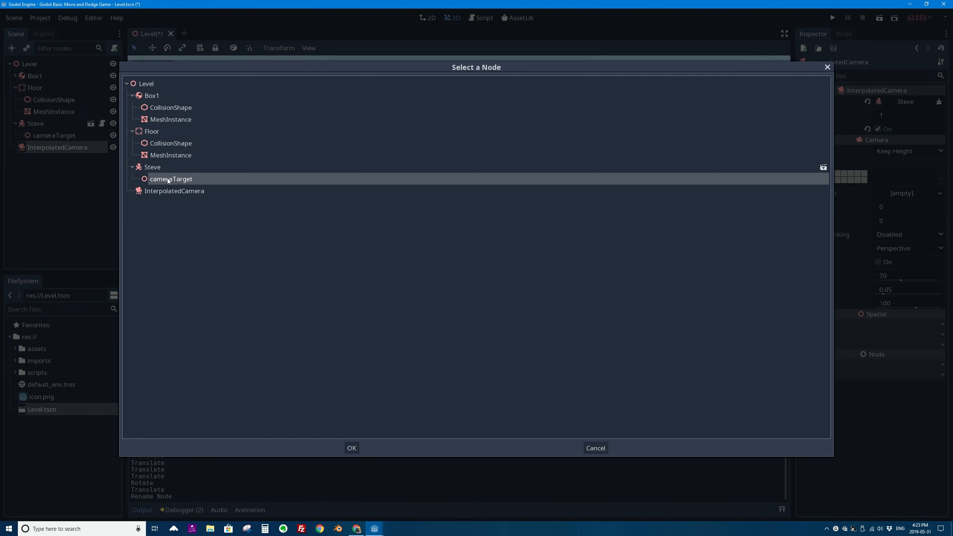
click(351, 448)
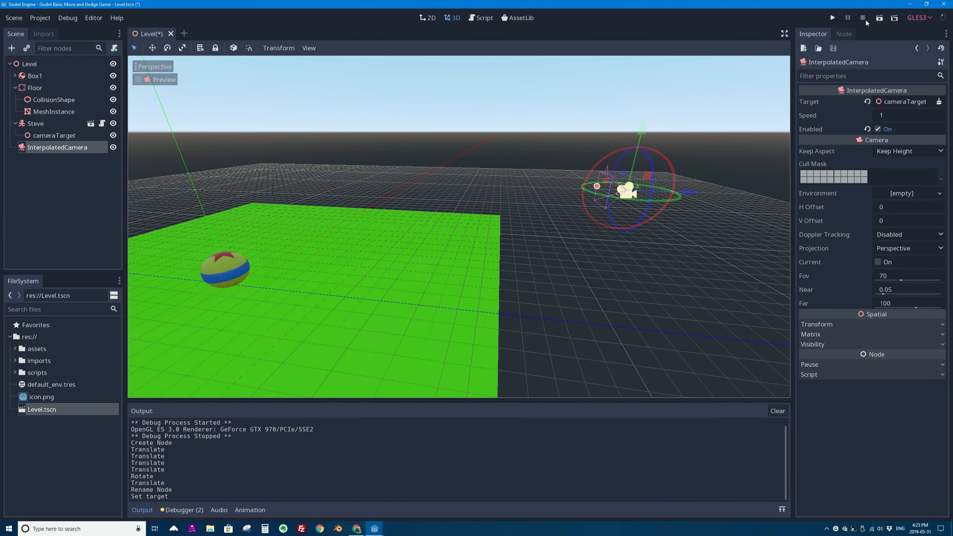
Step: Play the scene, roll Steve in all directions to check how the camera follows, and close the game
click(879, 18)
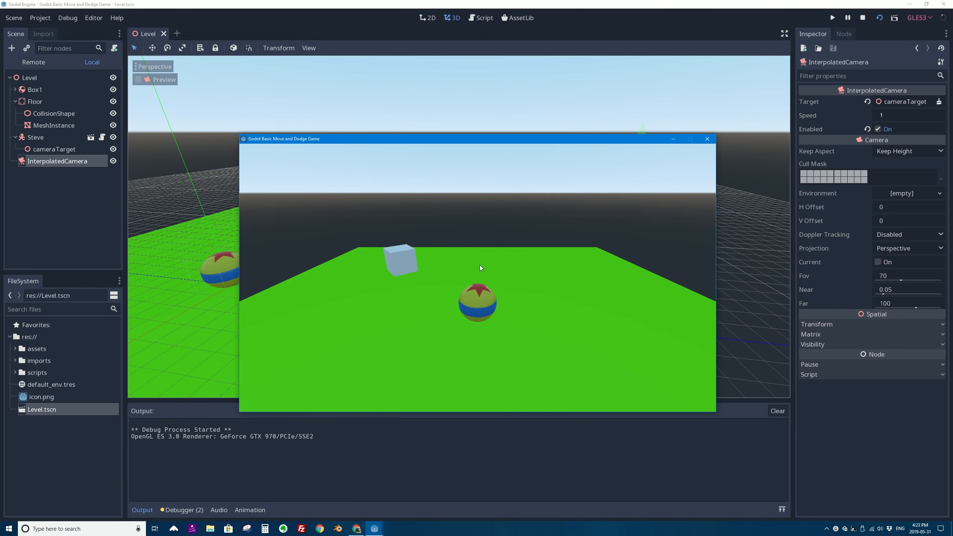
key(Up)
key(Right)
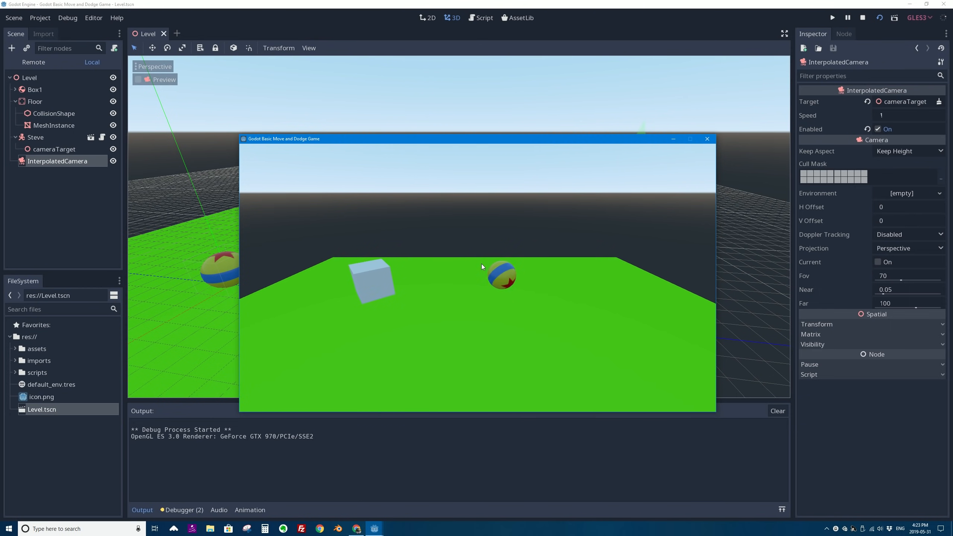
key(Right)
key(Left)
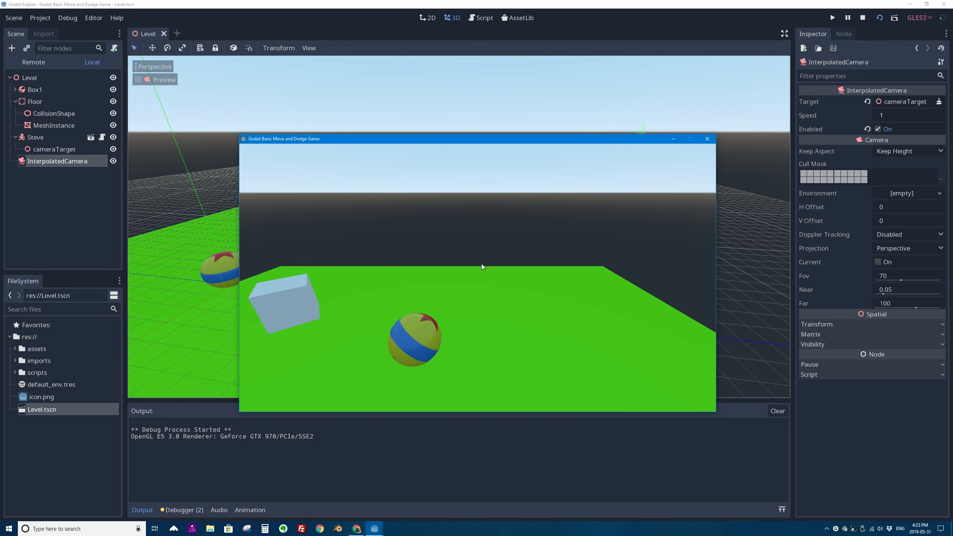
key(Down)
key(Up)
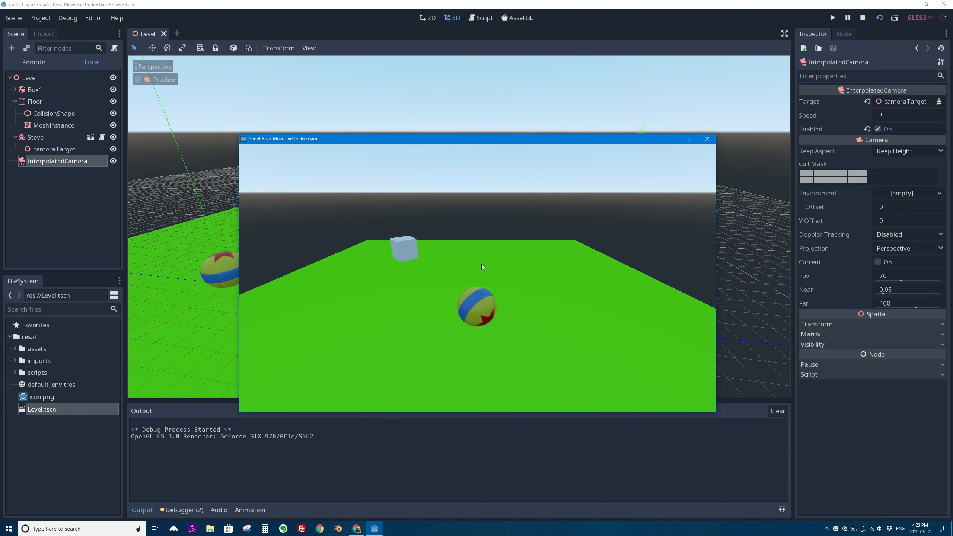
key(Down)
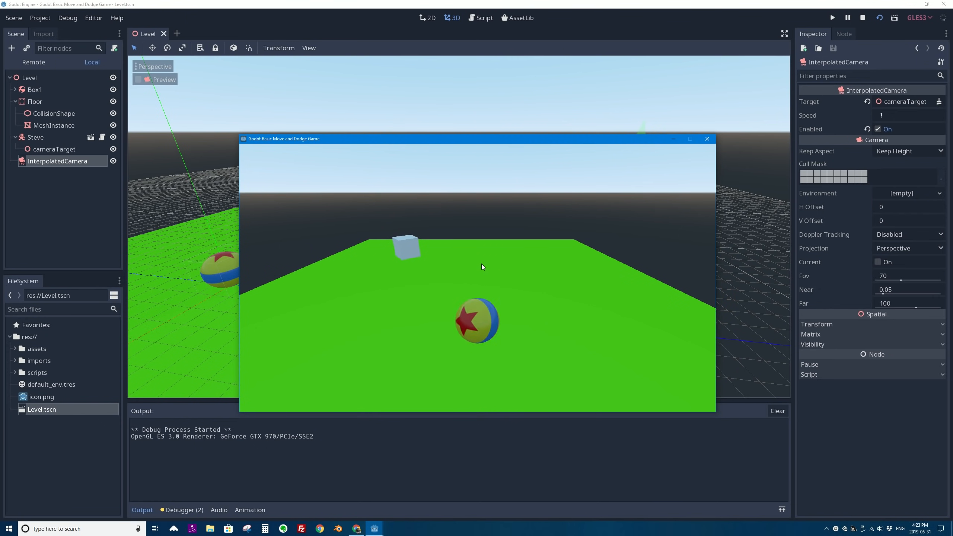
key(Up)
key(Right)
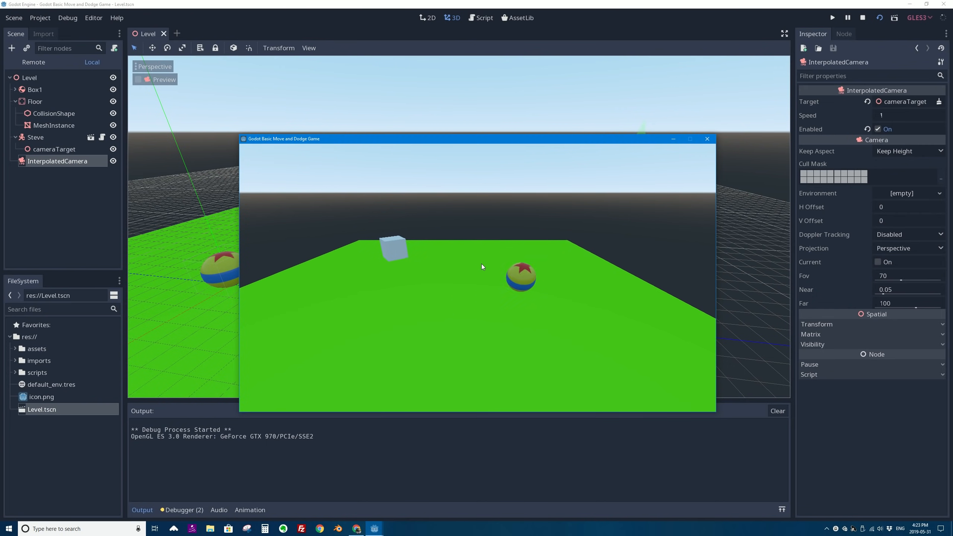
key(Left)
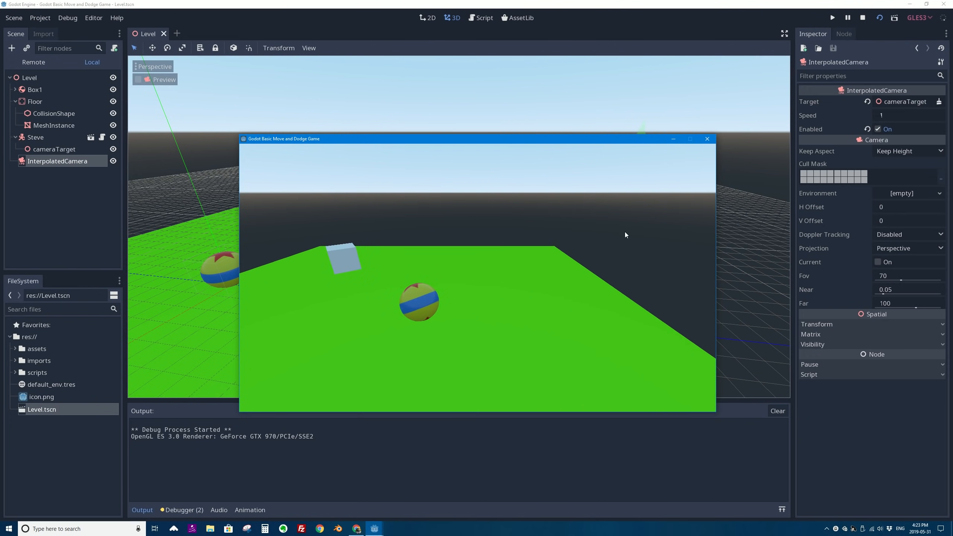
click(706, 139)
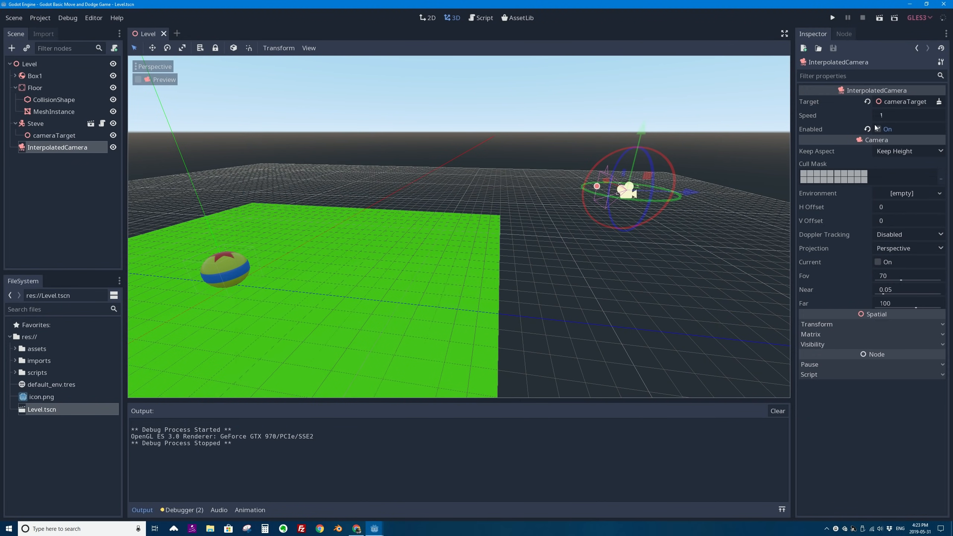
Step: Set the InterpolatedCamera's Speed to 5, play the scene to test how it follows Steve, and close the game
click(883, 115)
key(Return)
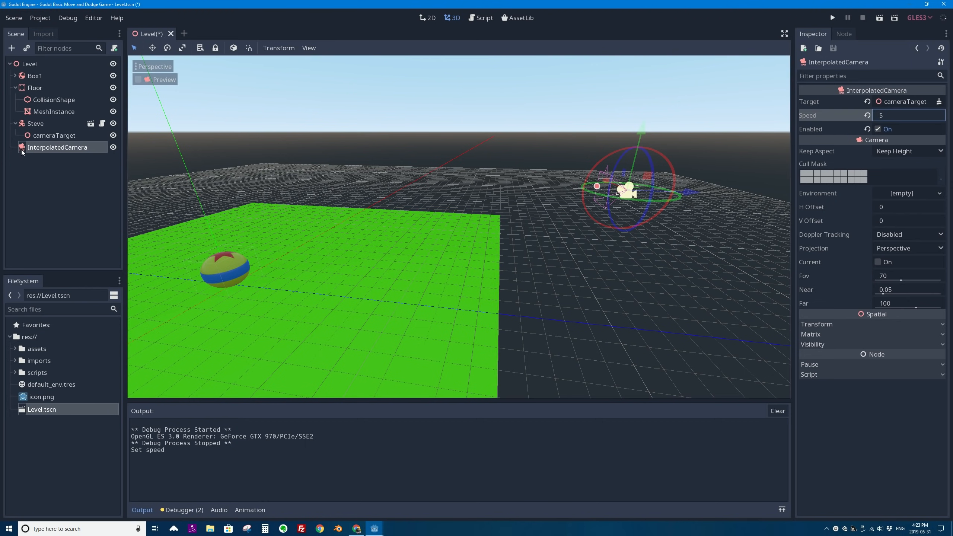
click(879, 17)
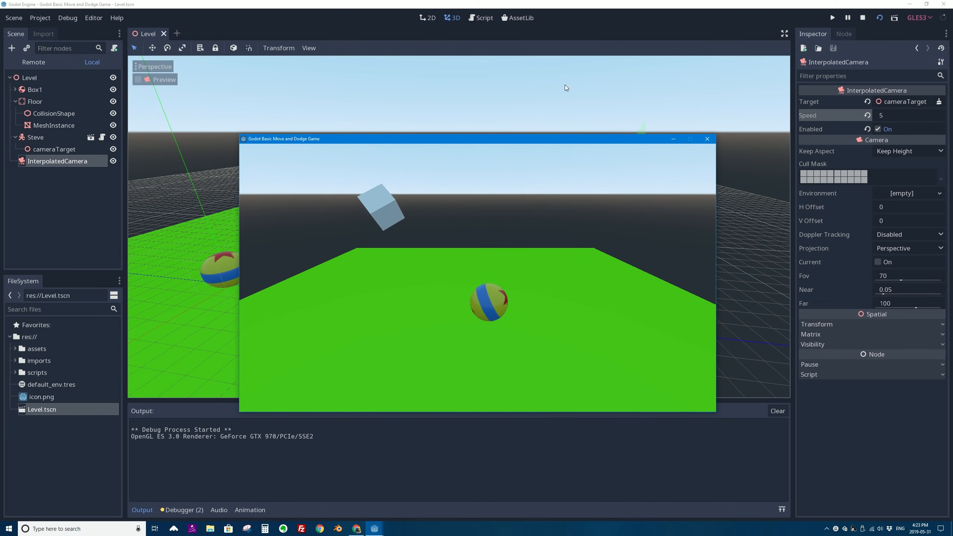
key(Left)
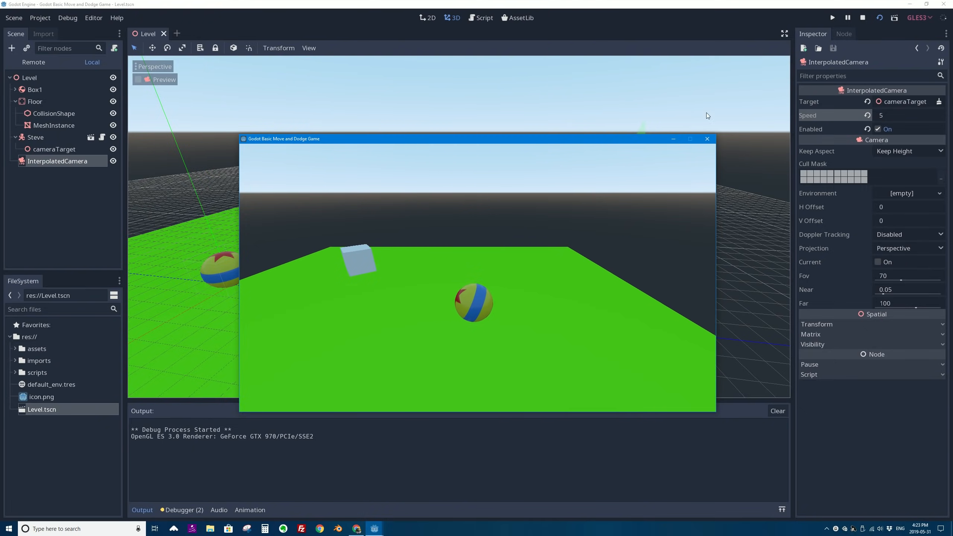
click(708, 139)
Step: Move the InterpolatedCamera farther back and higher with a slight rotation, and play the scene briefly to check its opening movement
middle_drag(575, 183, 557, 179)
drag(587, 215, 758, 210)
drag(712, 166, 712, 123)
middle_drag(712, 123, 711, 150)
drag(701, 138, 693, 142)
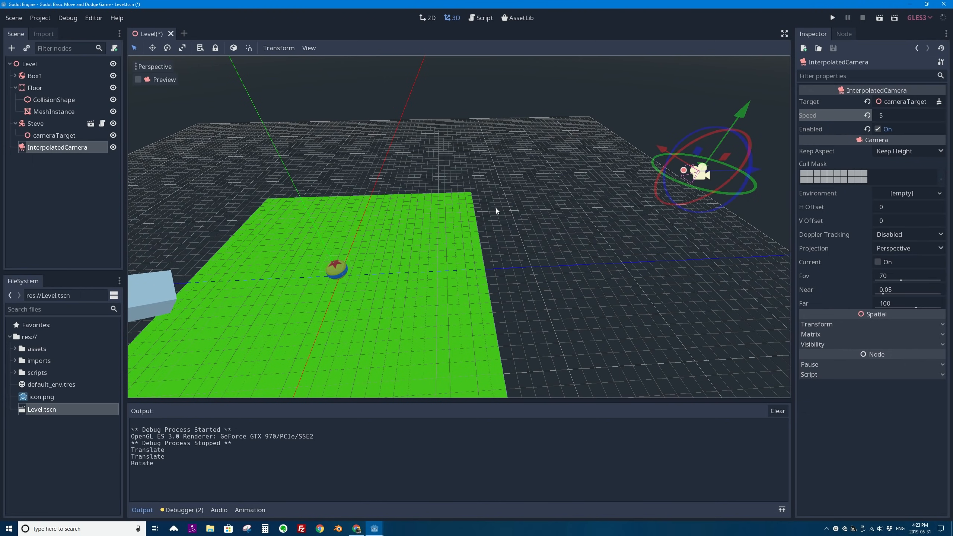
click(880, 18)
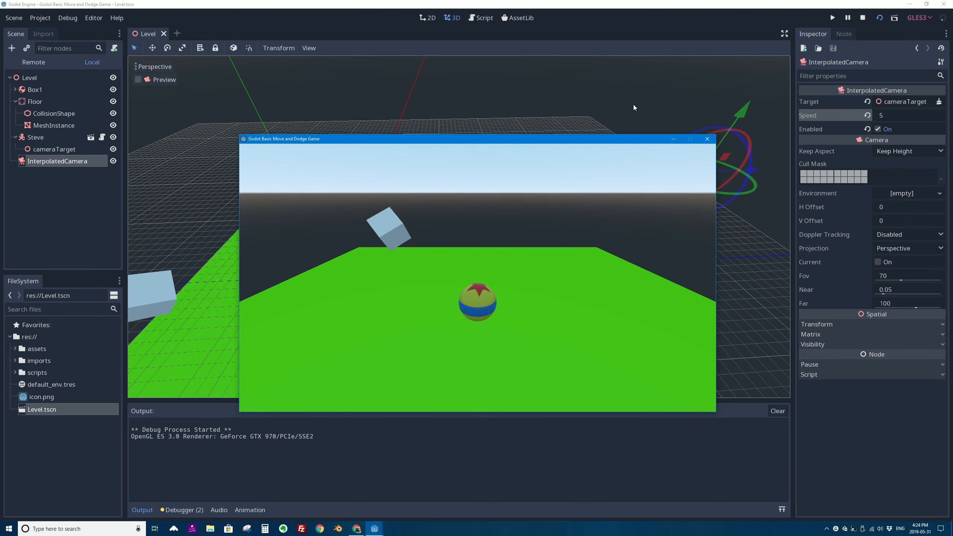
click(711, 141)
Step: Set the InterpolatedCamera's Speed to 3, play the scene while rolling Steve around to test the following, and close the game
click(897, 117)
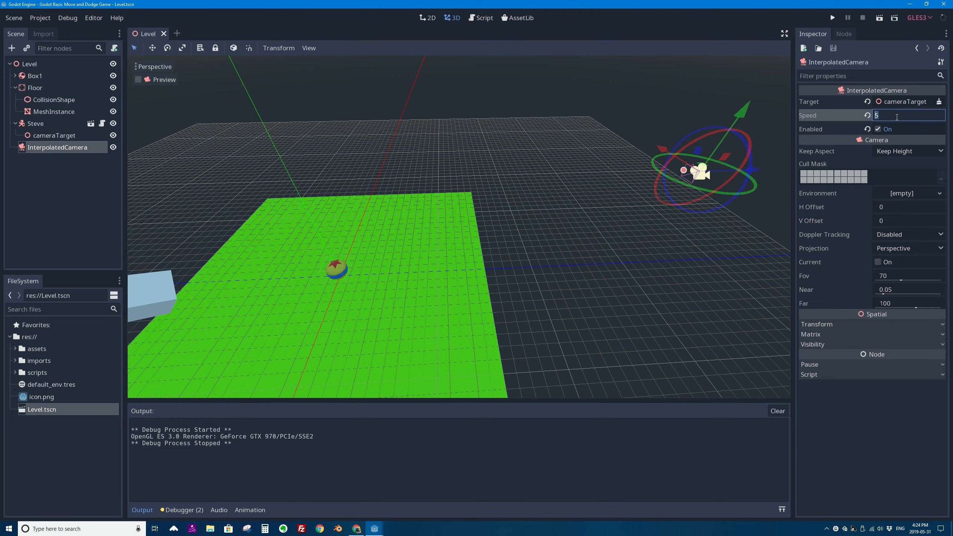
text(3)
key(Return)
click(879, 18)
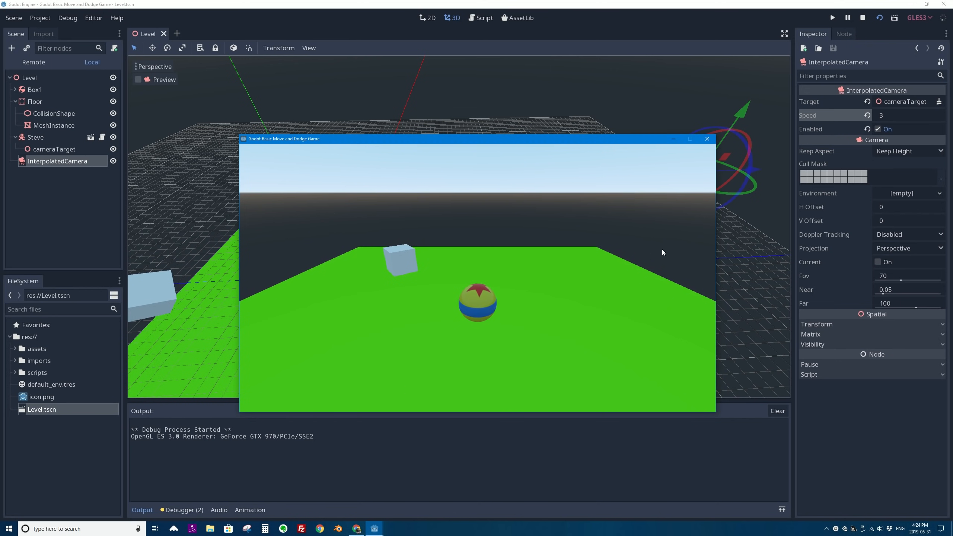
key(Left)
key(Right)
key(Down)
key(Up)
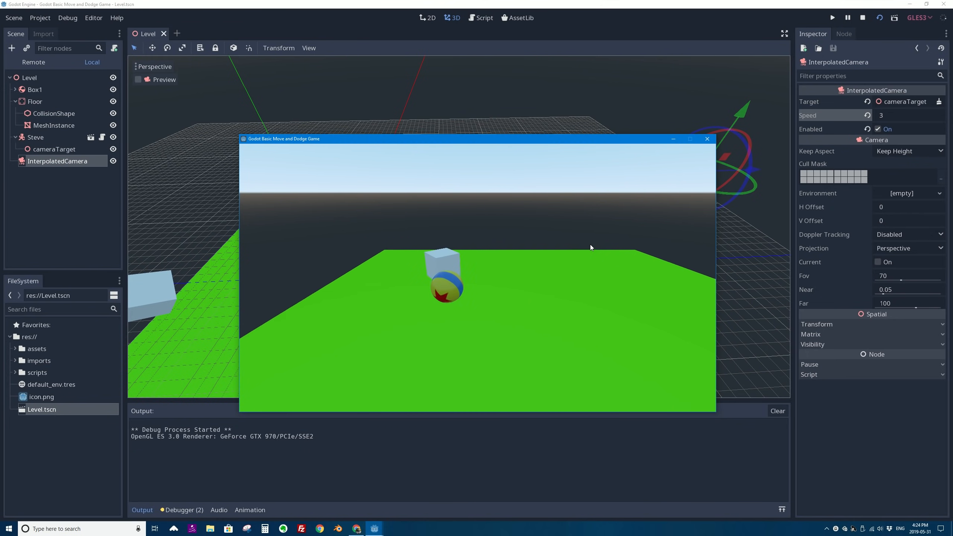
key(Left)
click(707, 139)
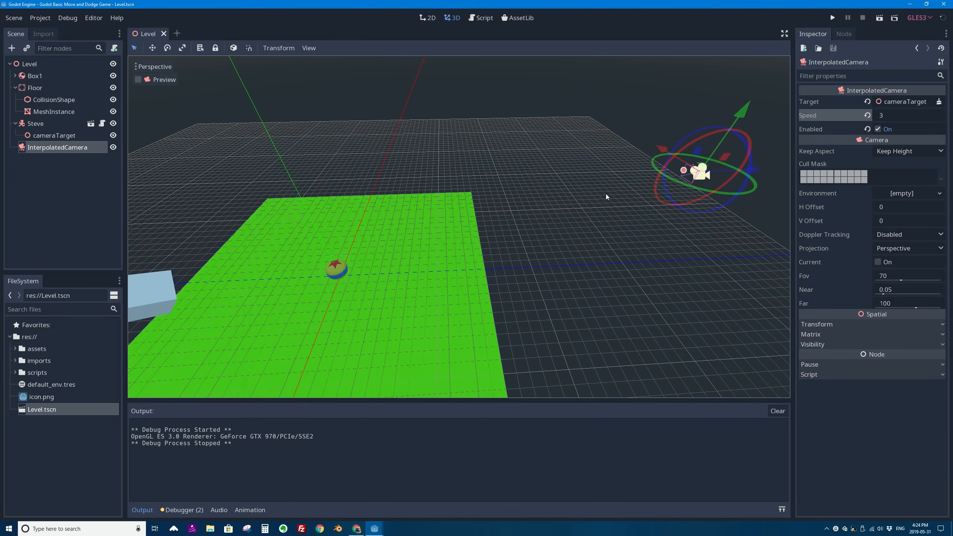
Step: Add a DirectionalLight node as a child of the Level root node
middle_drag(501, 222, 420, 86)
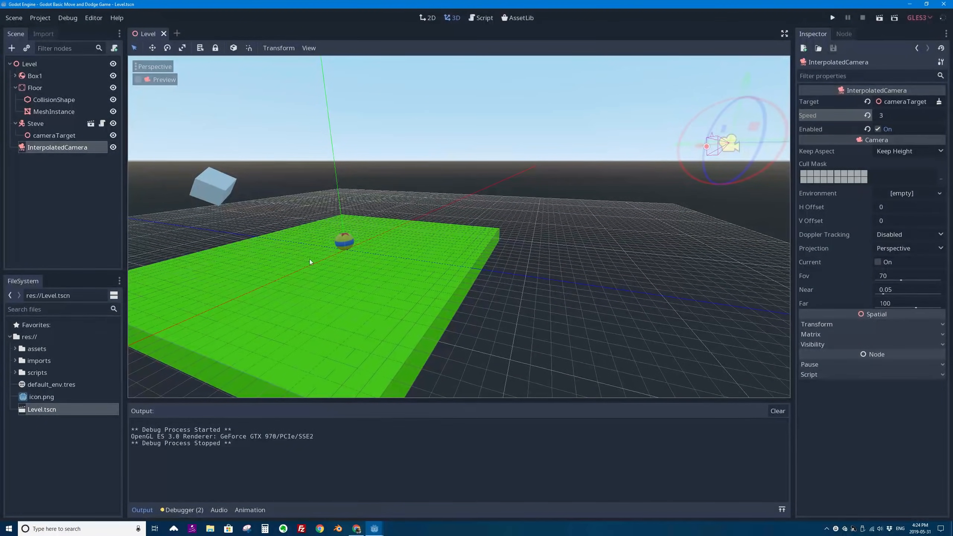
middle_drag(374, 209, 470, 243)
middle_drag(469, 243, 374, 229)
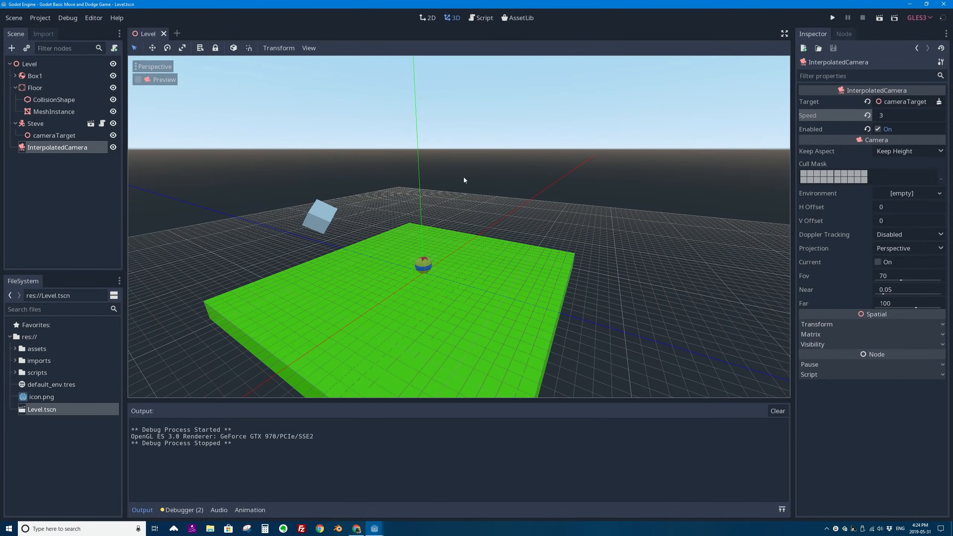
click(33, 64)
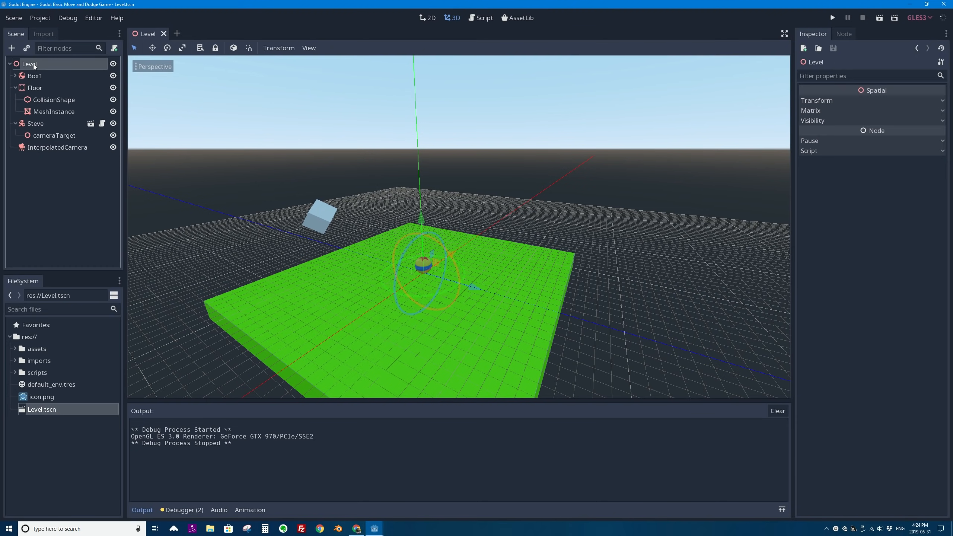
click(12, 49)
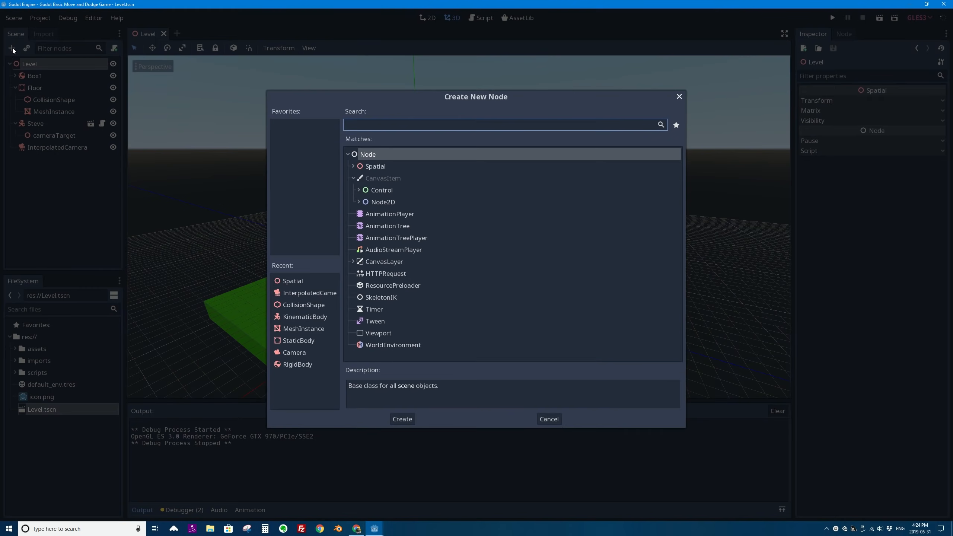
click(354, 166)
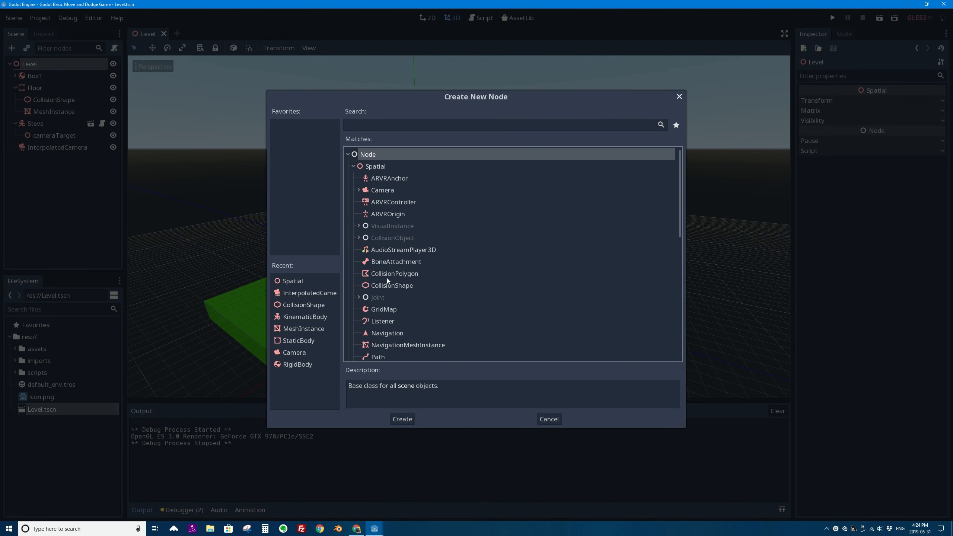
click(359, 226)
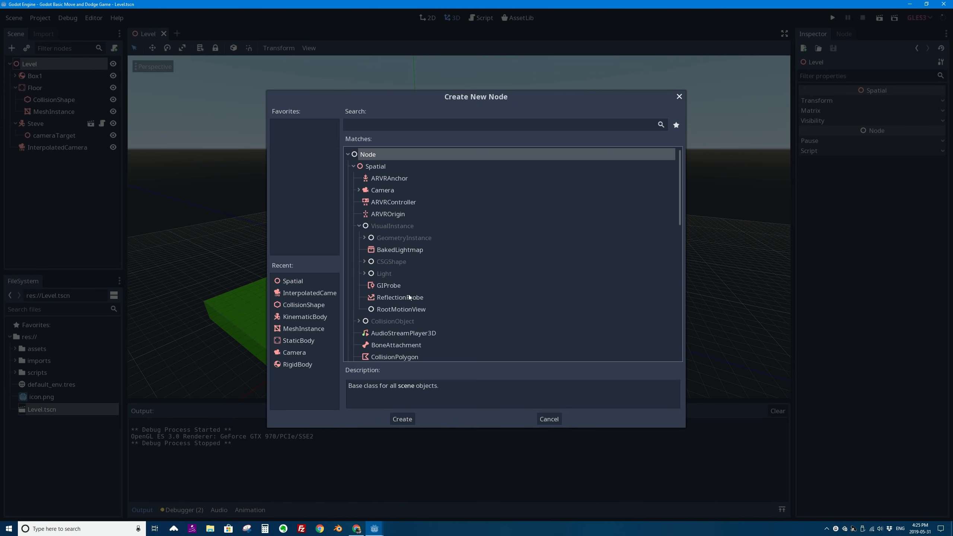
click(365, 273)
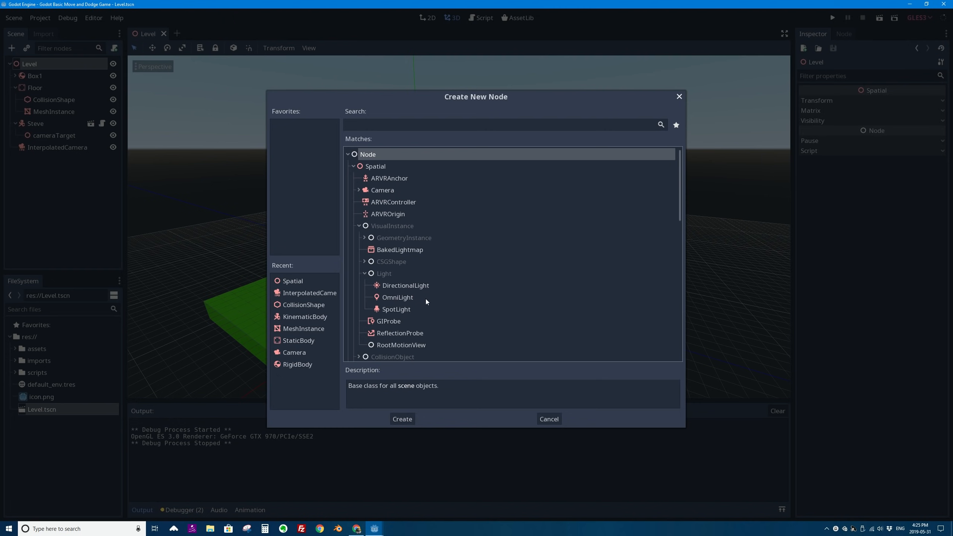
click(396, 286)
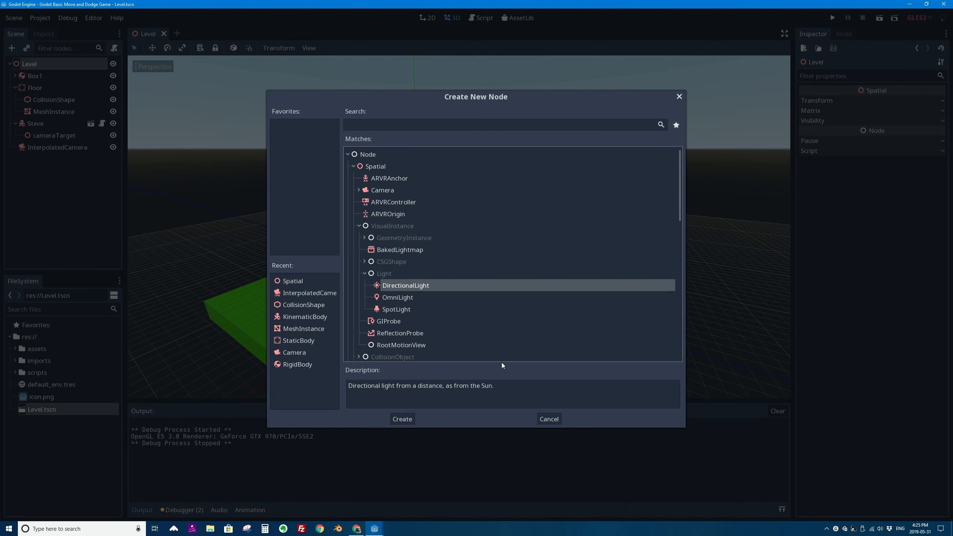
click(409, 419)
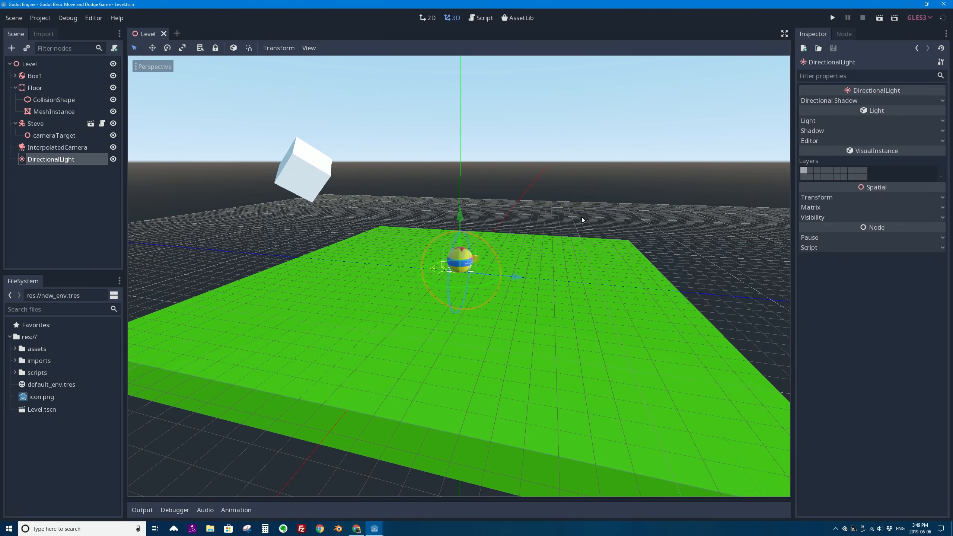
Step: Raise the DirectionalLight straight up along its vertical axis so it sits above Steve
mouse_move(464, 255)
middle_down()
mouse_move(473, 256)
mouse_move(447, 249)
middle_up()
scroll(447, 249, up, 7)
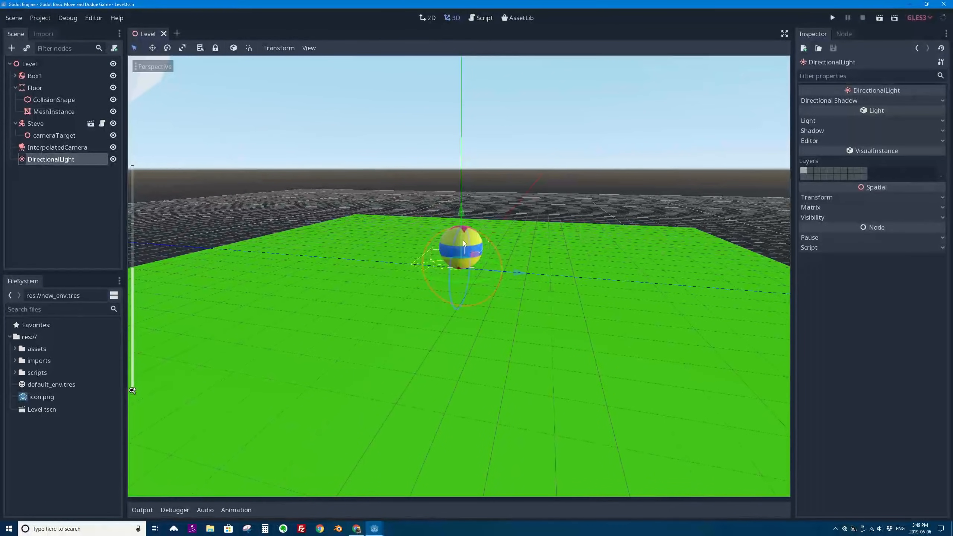
drag(461, 218, 436, 80)
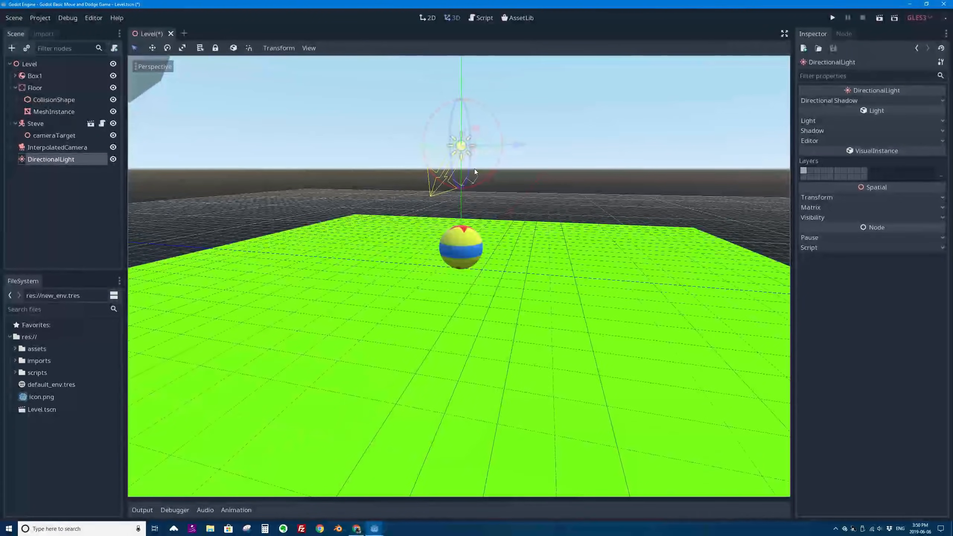
scroll(468, 164, down, 5)
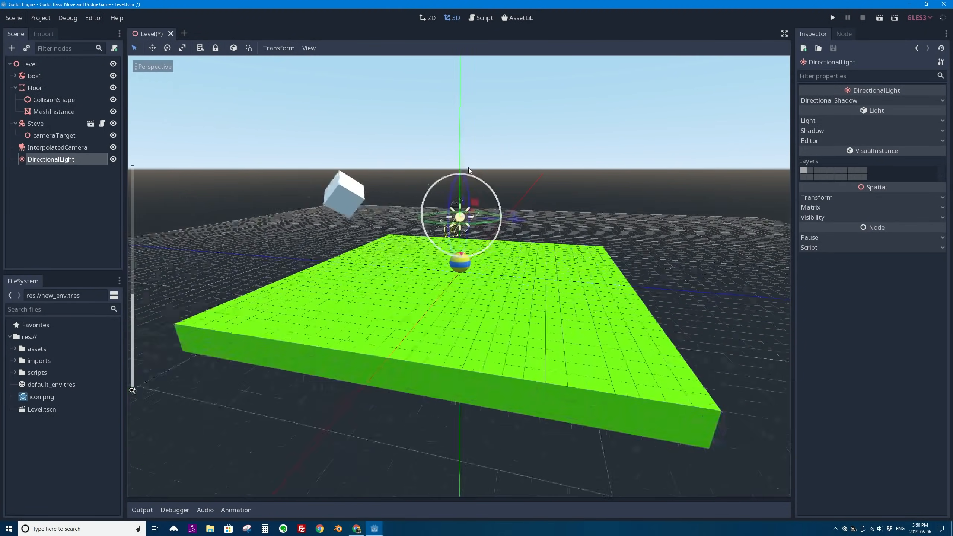
middle_drag(472, 176, 398, 224)
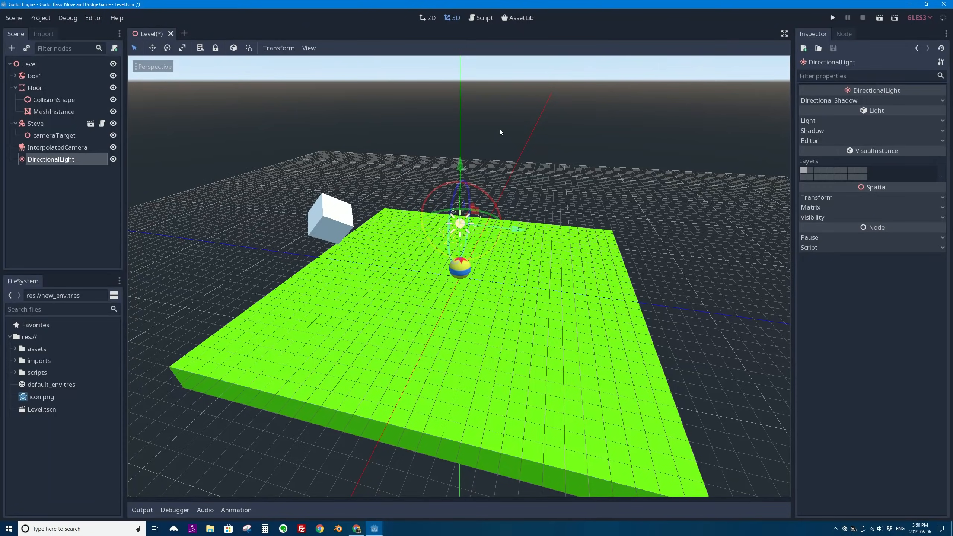
Step: Enable shadows on the DirectionalLight
scroll(460, 181, up, 5)
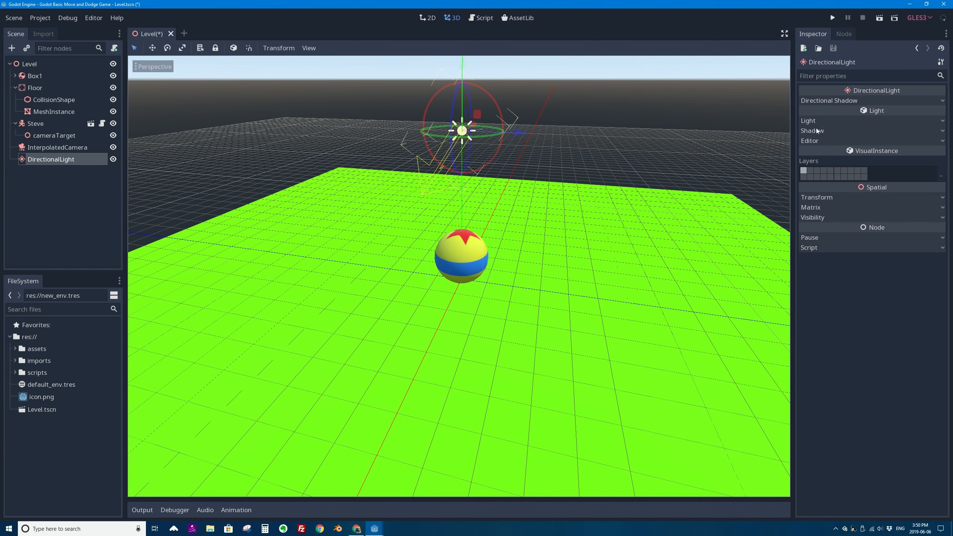
click(943, 131)
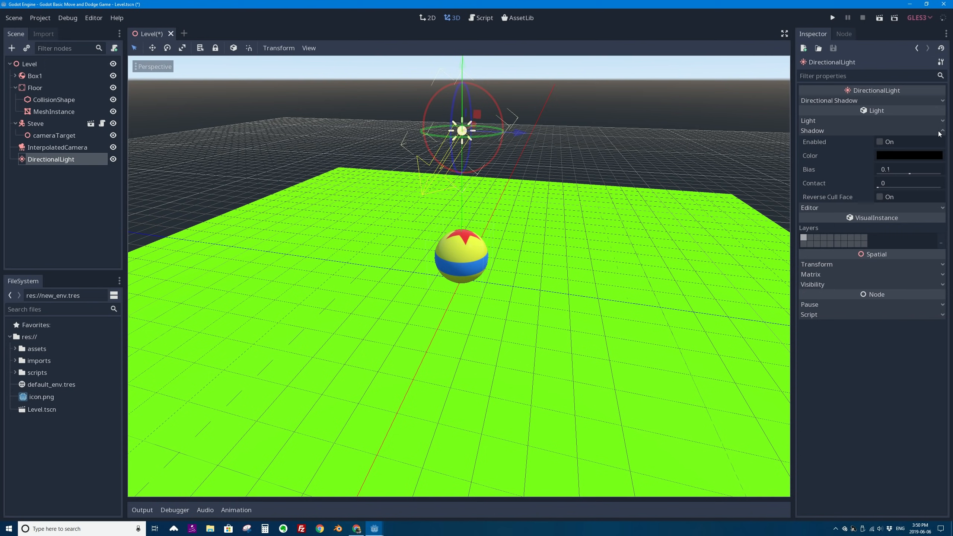
click(880, 141)
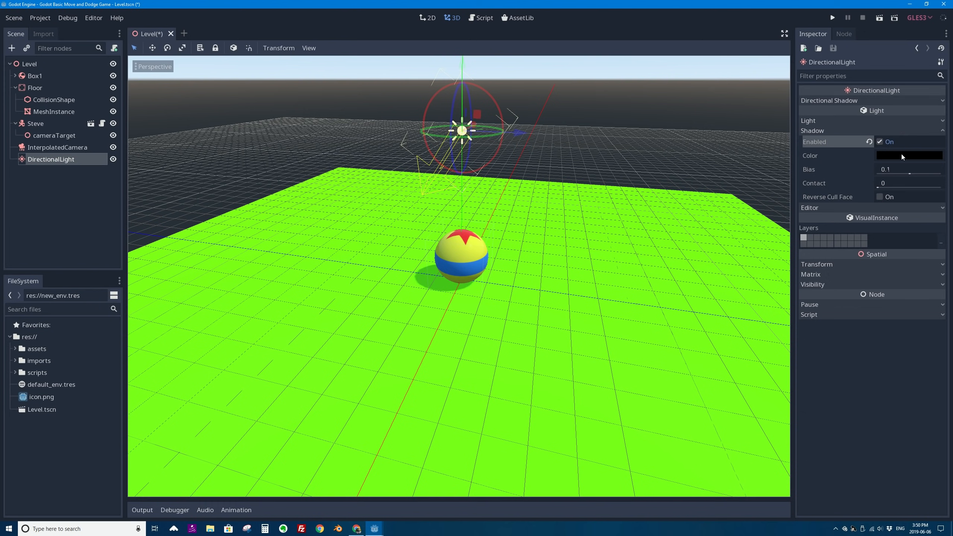
Step: Tint the DirectionalLight's light colour pale violet, f7d4ff
click(815, 120)
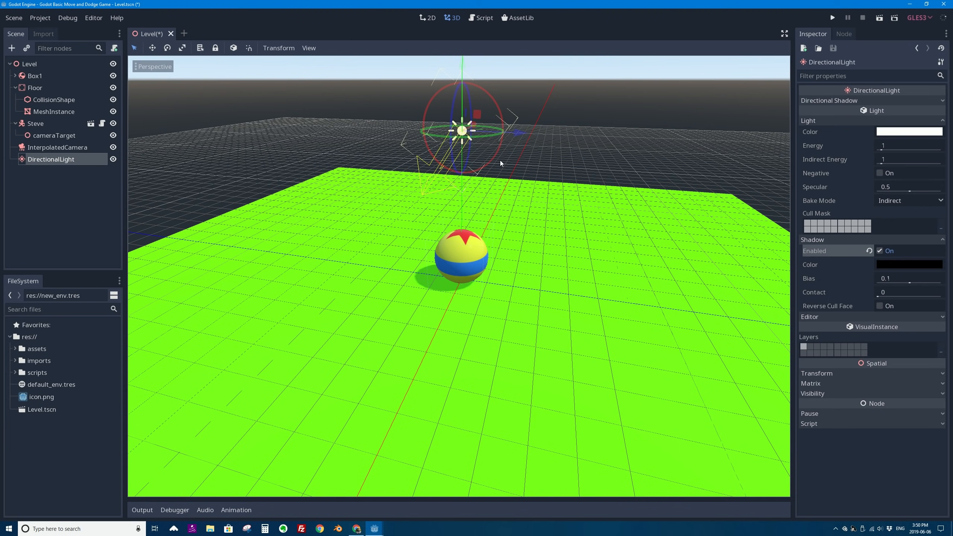
click(900, 131)
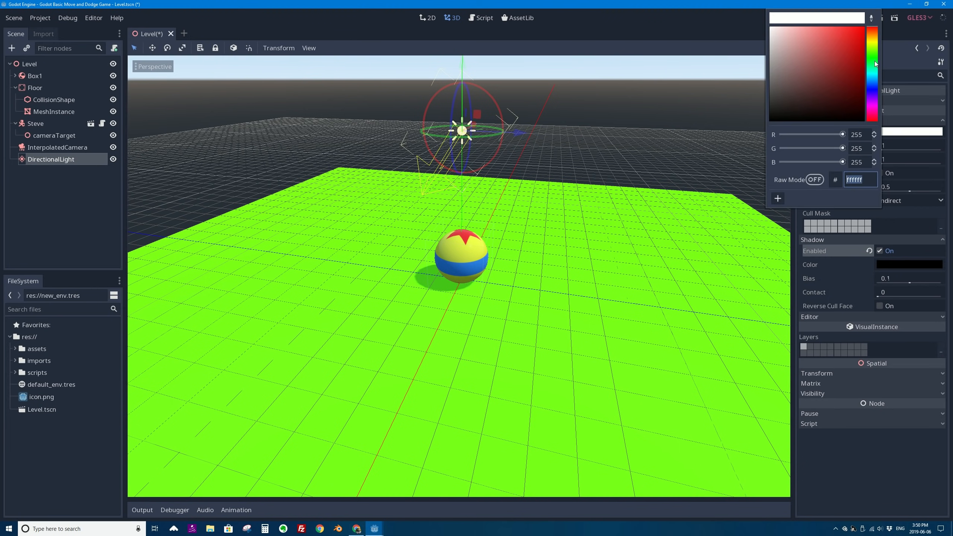
drag(871, 87, 873, 102)
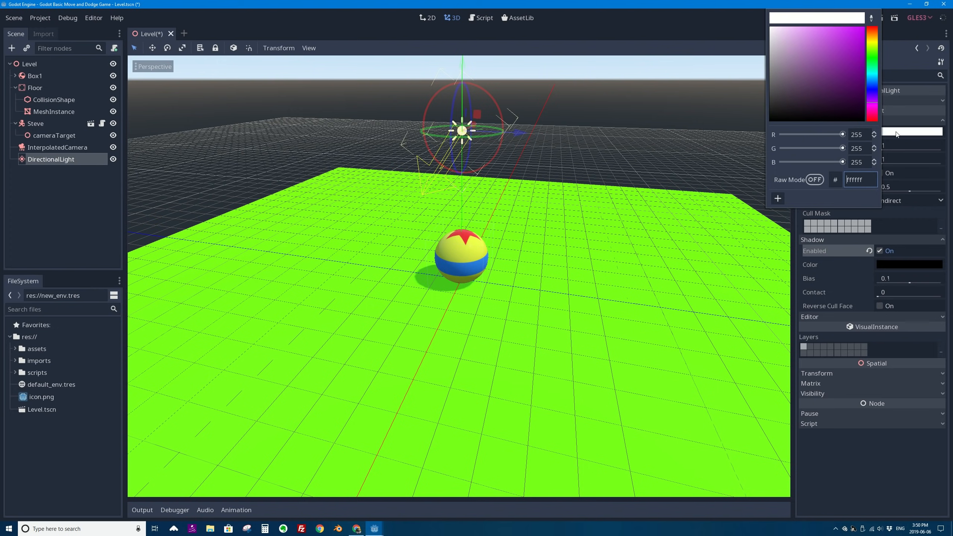
drag(780, 42, 785, 19)
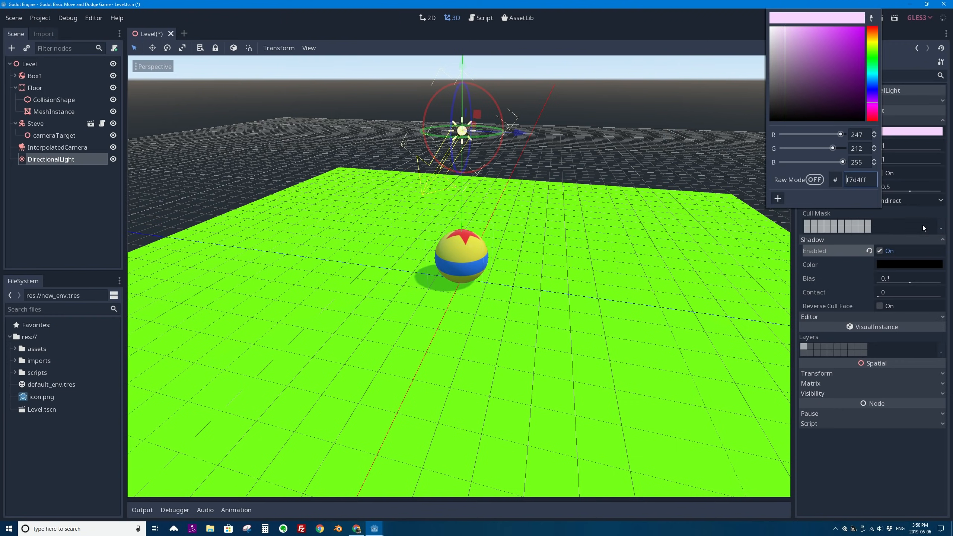
click(925, 210)
Step: Change the DirectionalLight's light colour to a pale, warm cream-orange
click(893, 133)
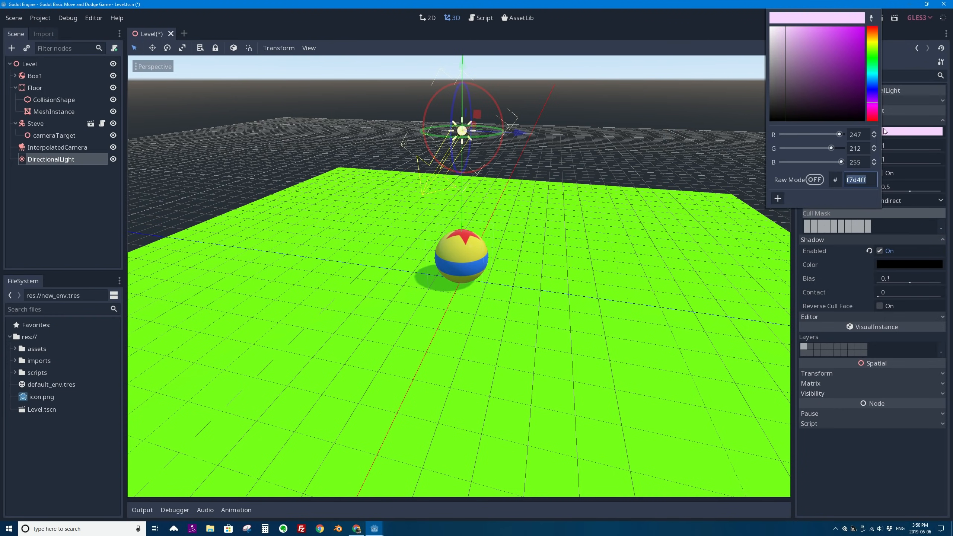
click(869, 36)
drag(813, 35, 791, 23)
click(921, 443)
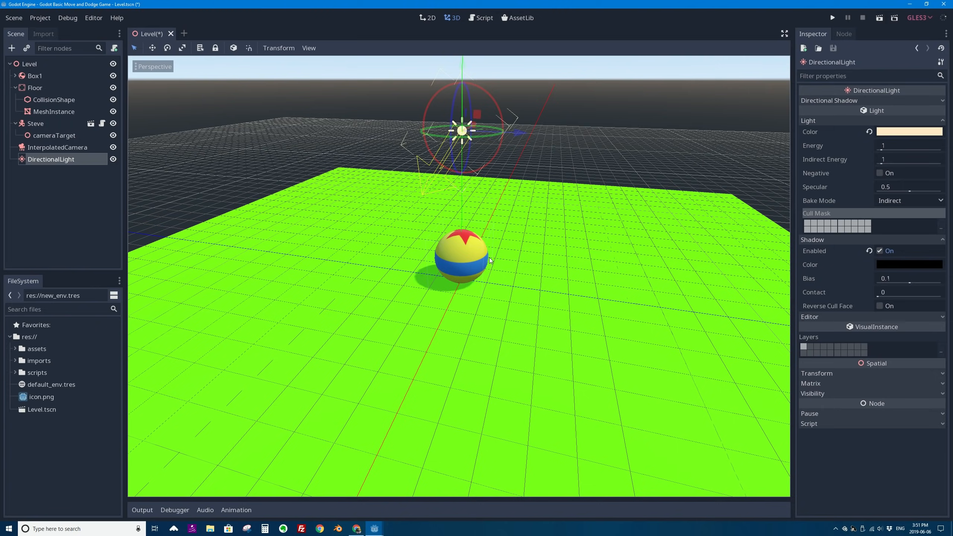
Step: Examine Steve's shadow up close, play the scene to check the lighting, and close the game
middle_drag(503, 189, 459, 245)
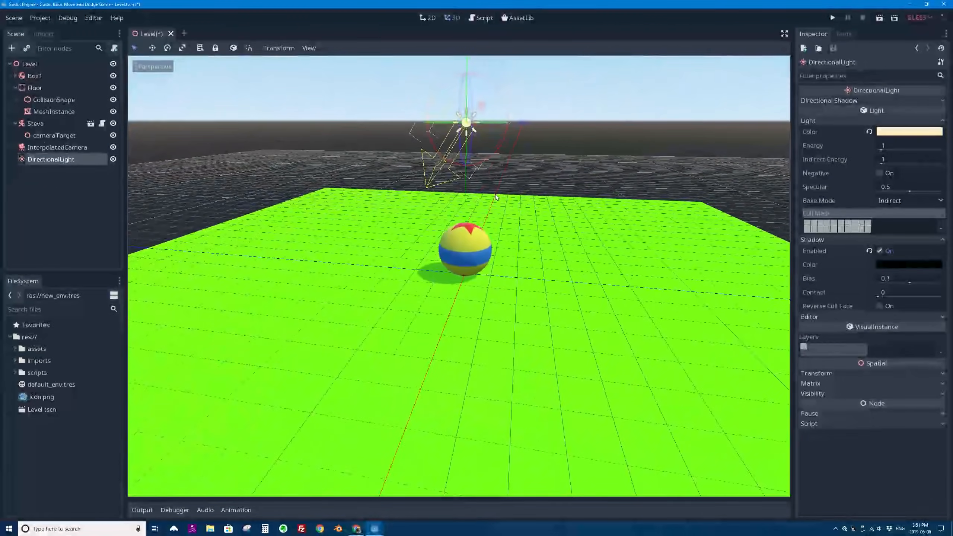
scroll(424, 293, up, 6)
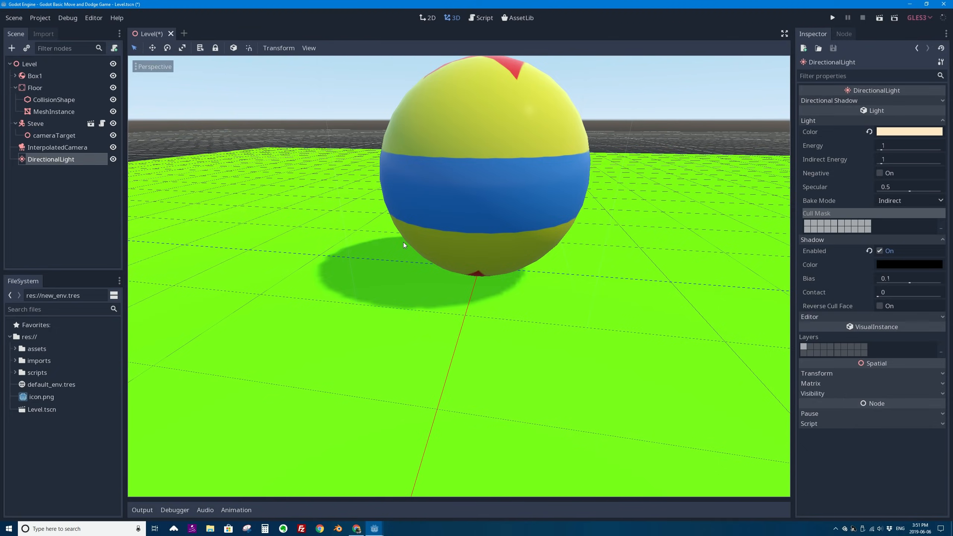
scroll(406, 231, down, 6)
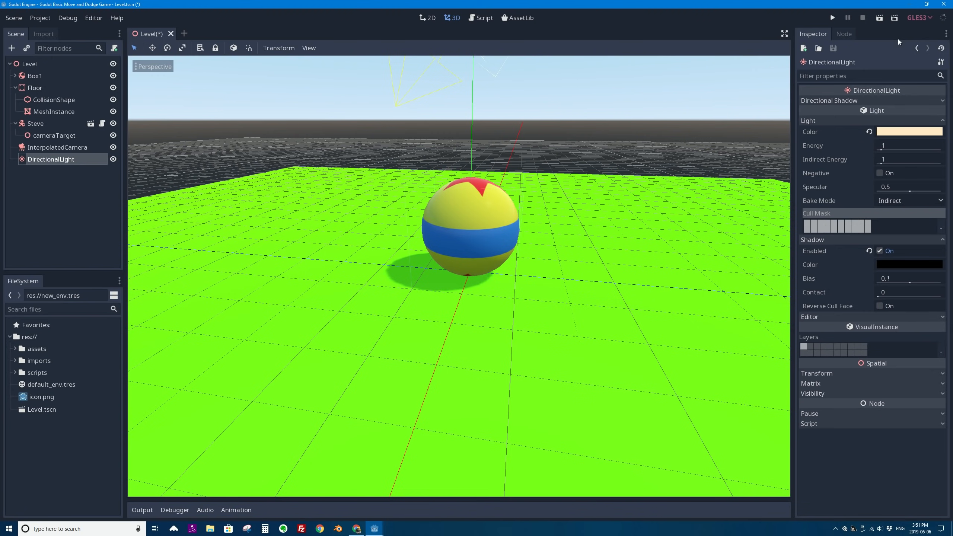
click(879, 18)
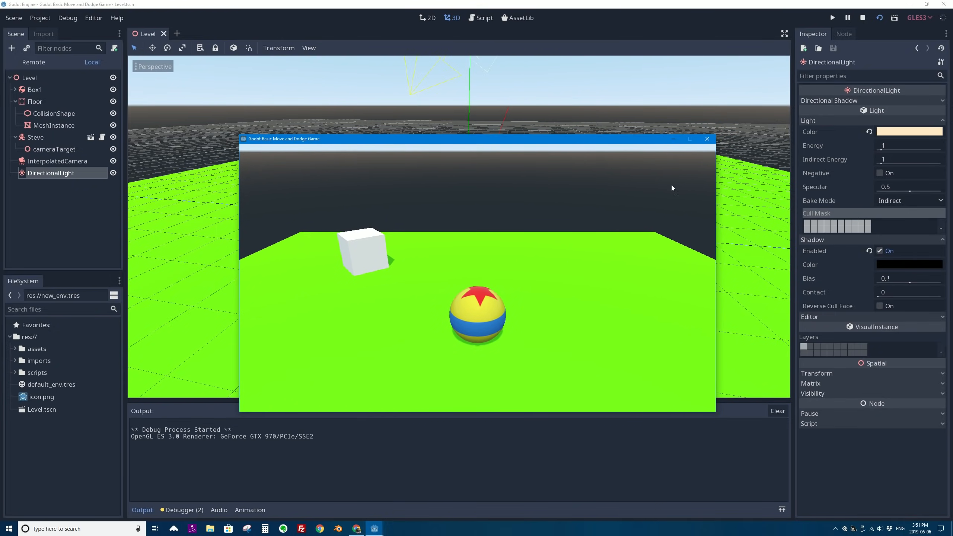
click(707, 139)
Step: Rotate the DirectionalLight around two axes so the shadows of Steve and the box fall toward the game camera's side
middle_drag(485, 123, 494, 173)
scroll(503, 162, down, 3)
scroll(477, 162, up, 5)
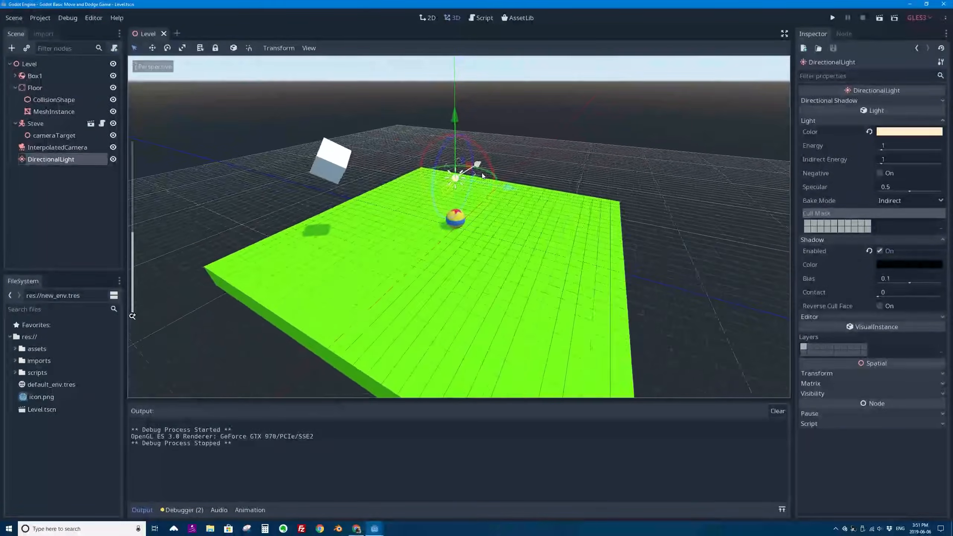
mouse_move(464, 149)
mouse_down()
mouse_move(500, 142)
mouse_move(451, 159)
mouse_up()
middle_drag(452, 159, 427, 143)
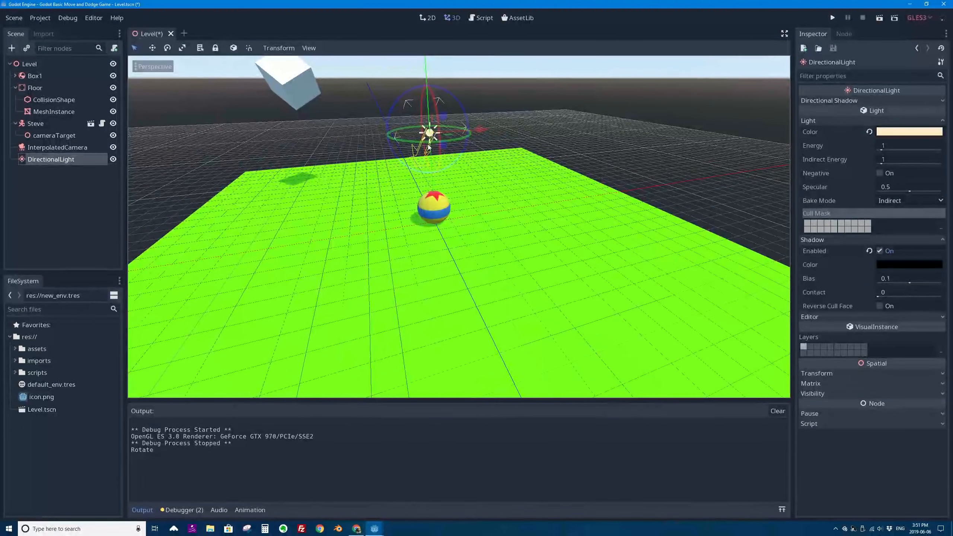
drag(427, 143, 473, 133)
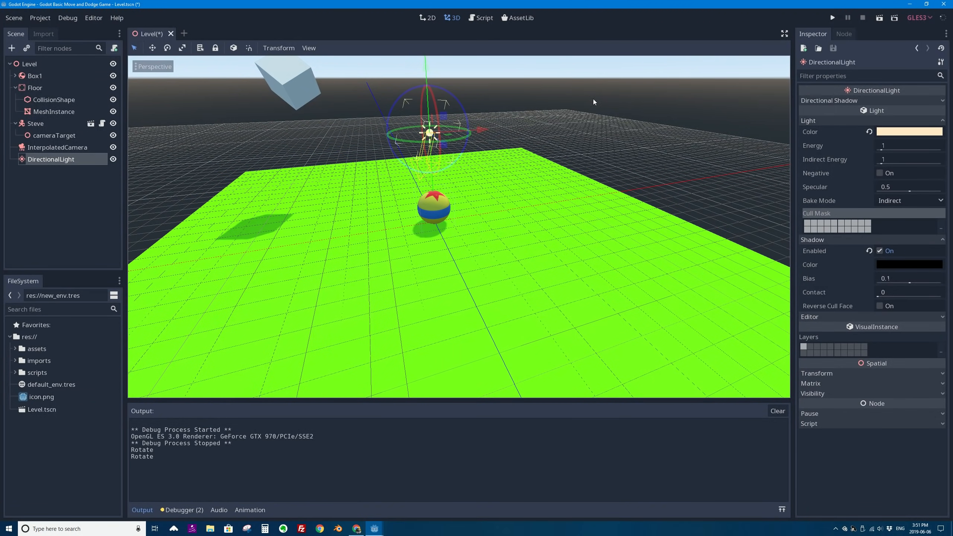
Step: Play the scene to check the new shadow direction under Steve and the box, and close the game
scroll(637, 84, down, 10)
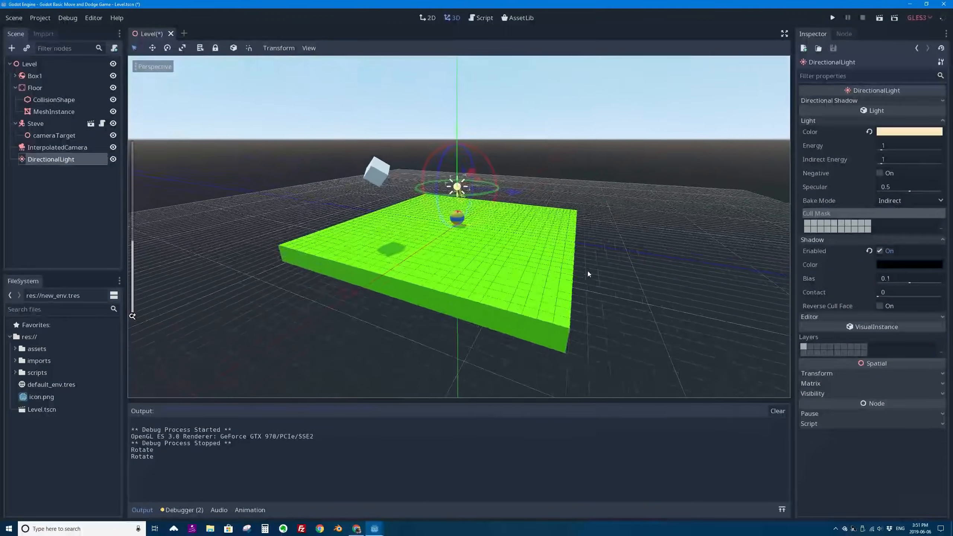
middle_drag(584, 271, 608, 272)
click(879, 17)
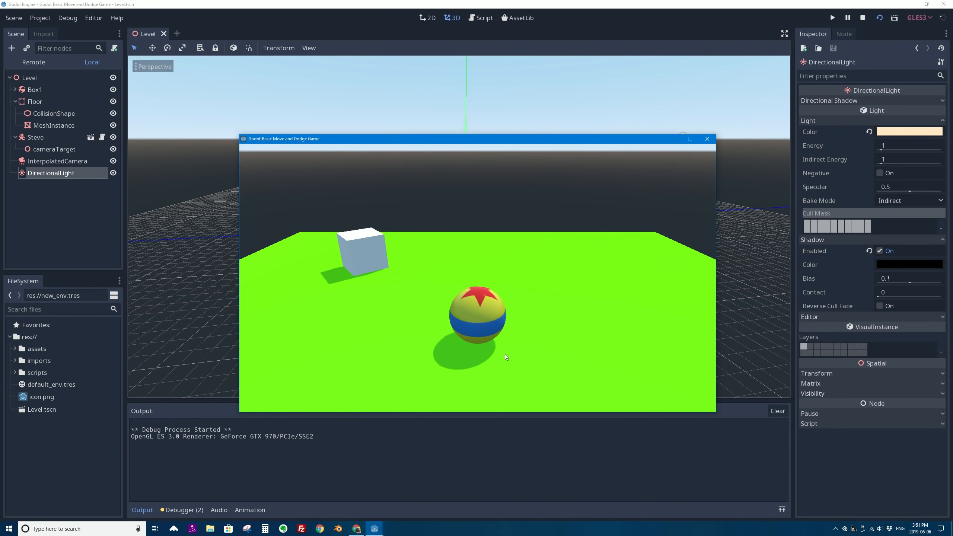
click(707, 139)
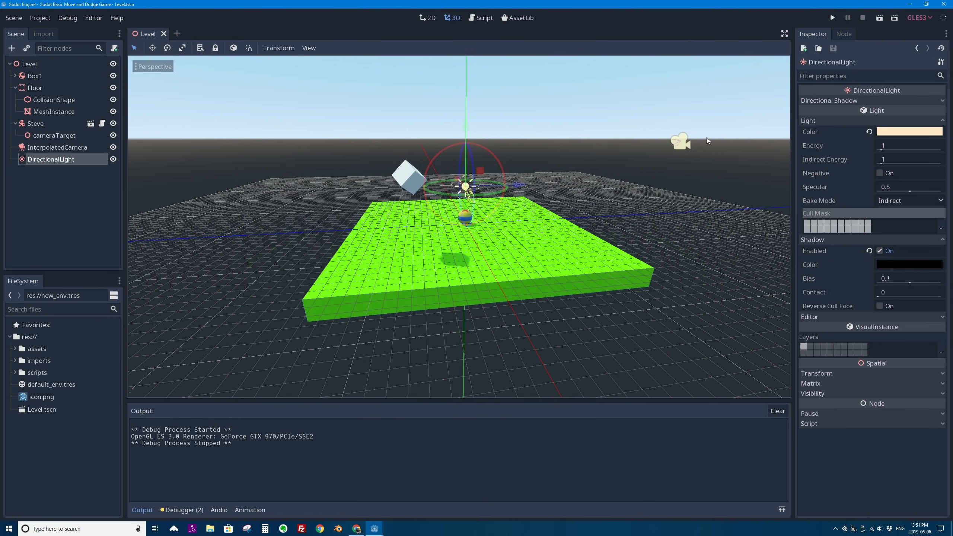
Step: Expand the DirectionalLight's Directional Shadow settings to review its mode, splits and bias options
click(849, 100)
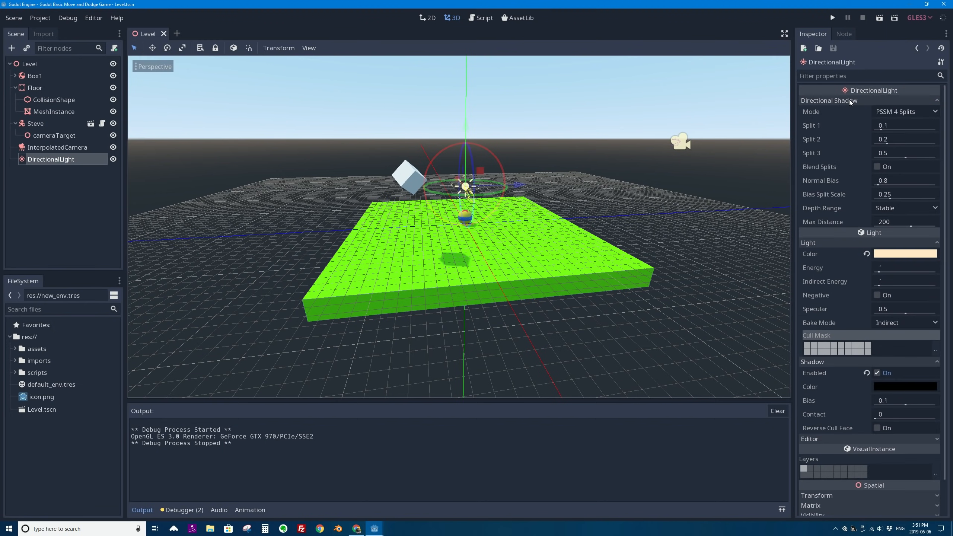
click(850, 100)
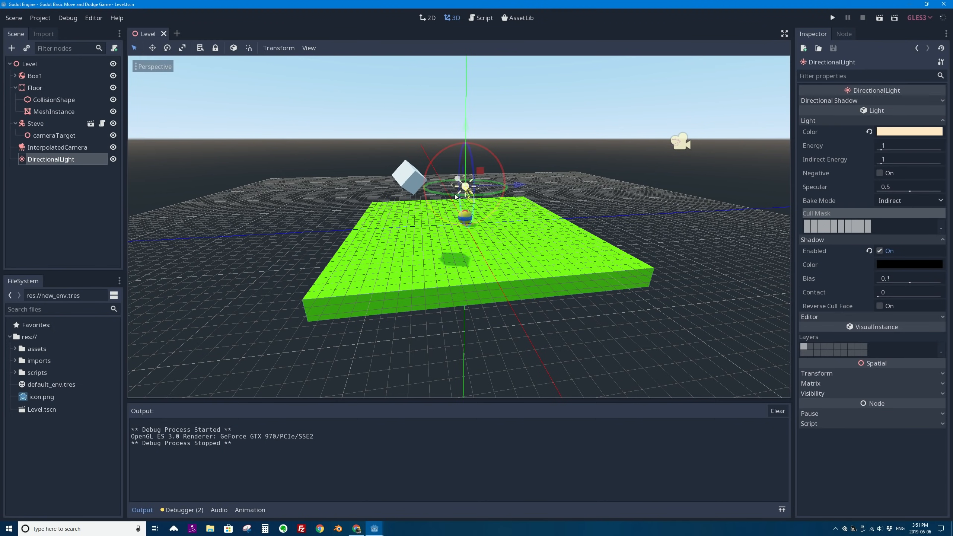
click(859, 101)
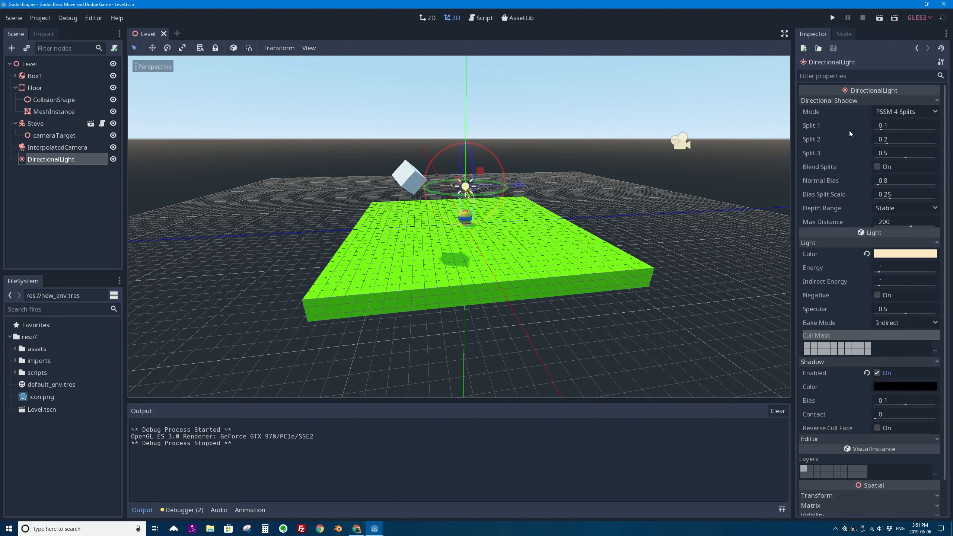
Step: Lower the DirectionalLight's shadow Split 1 to about 0.039 and turn on Blend Splits
scroll(502, 195, up, 5)
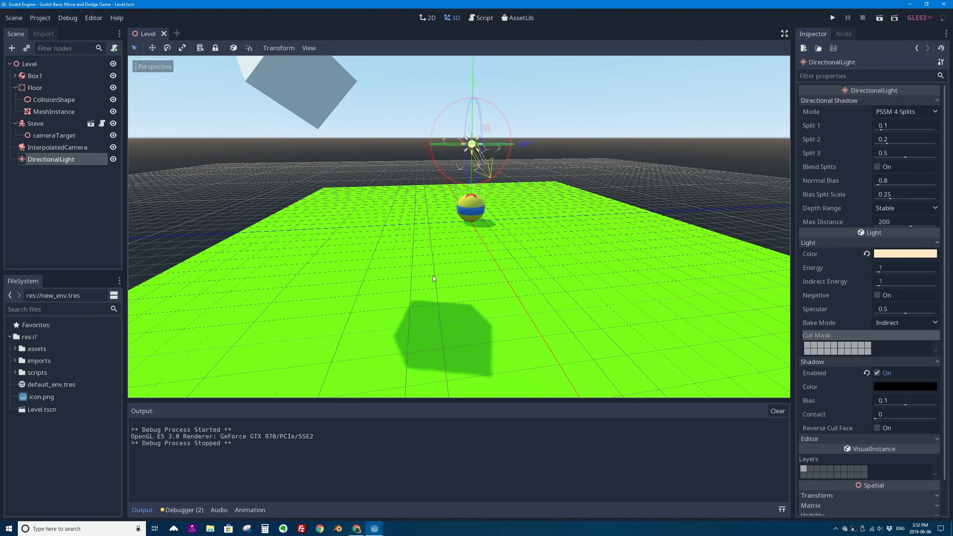
middle_drag(537, 176, 519, 189)
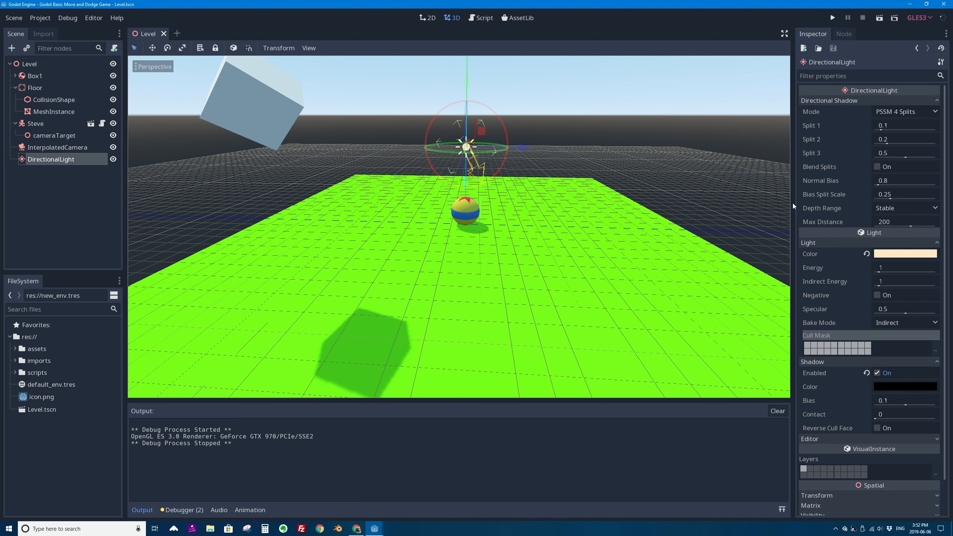
drag(882, 130, 878, 130)
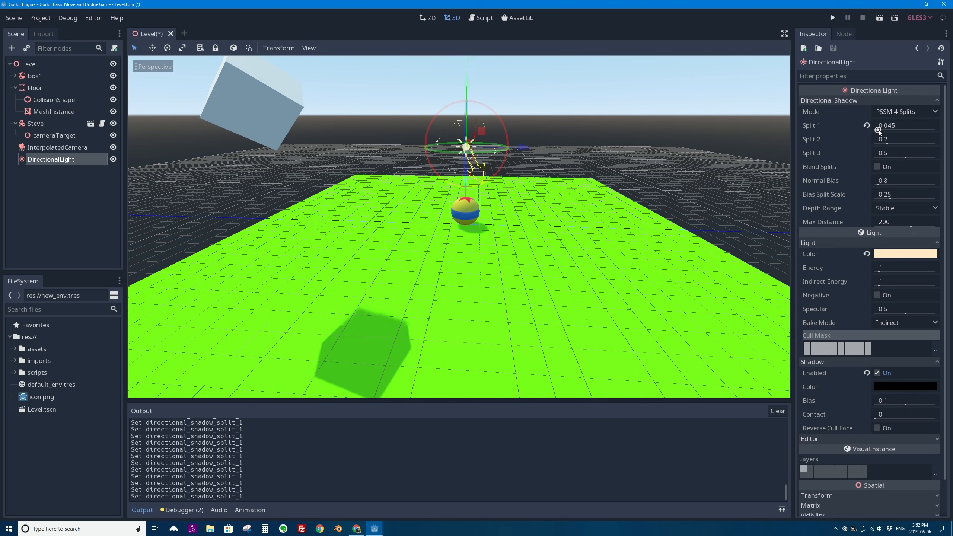
click(877, 167)
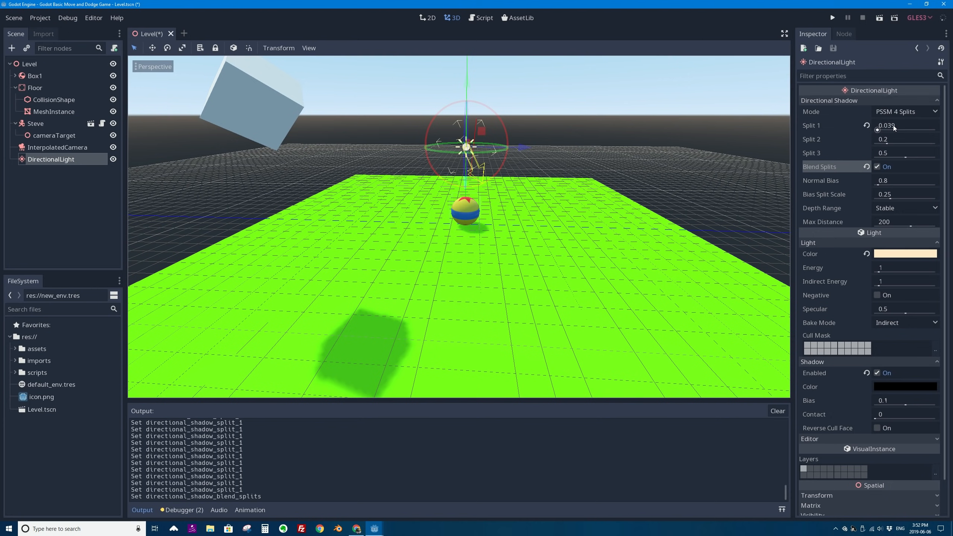
click(917, 112)
click(917, 112)
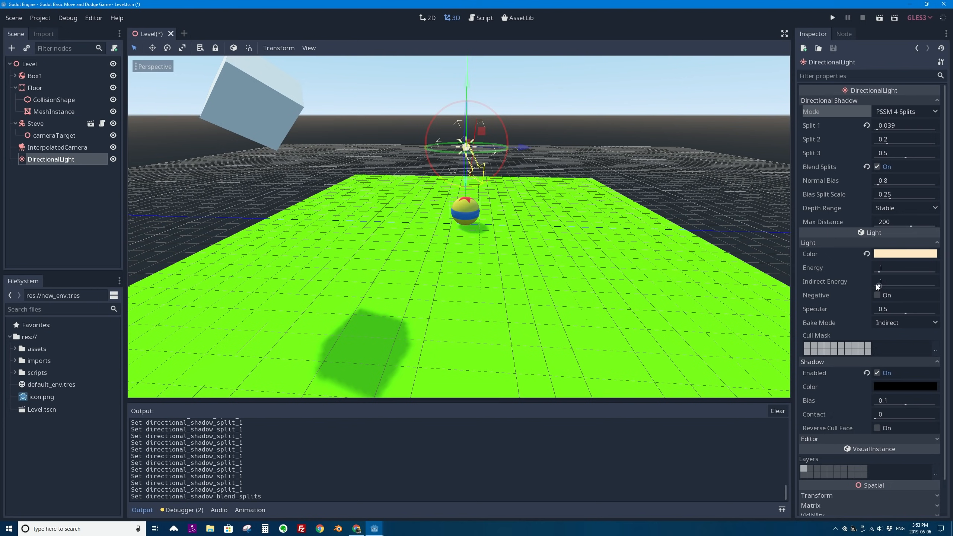
Step: Set the DirectionalLight's Energy to 1.5 and its directional shadow Max Distance to 40
click(882, 267)
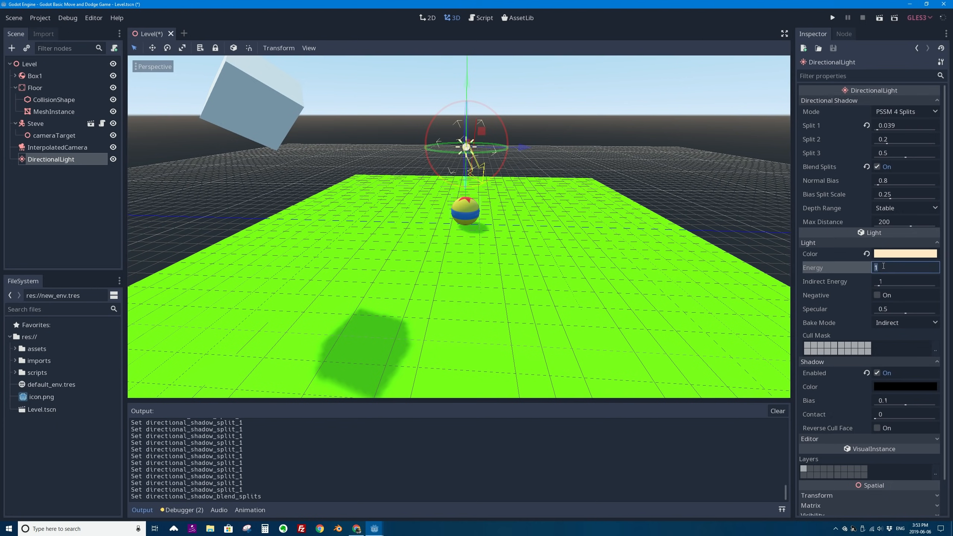
text(1.5)
key(Return)
middle_drag(544, 203, 488, 174)
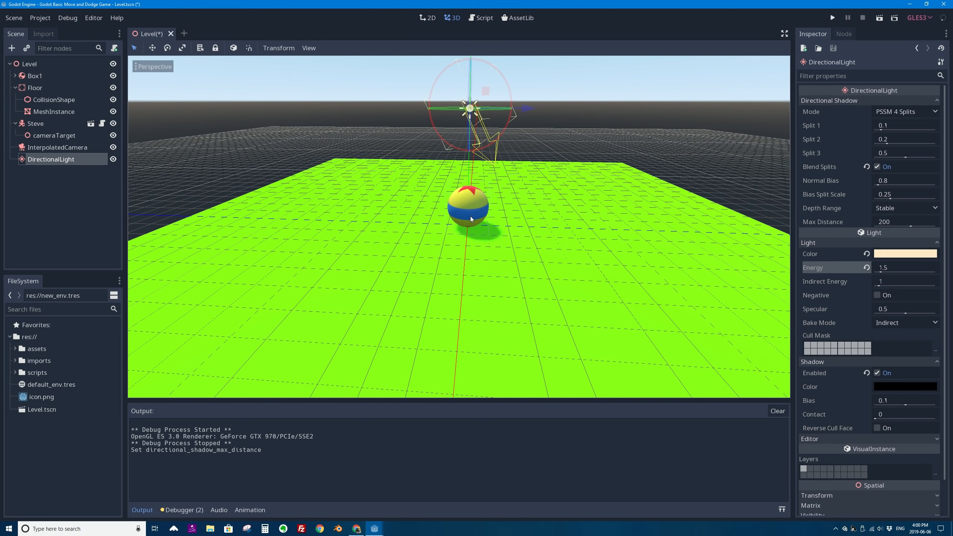
click(886, 224)
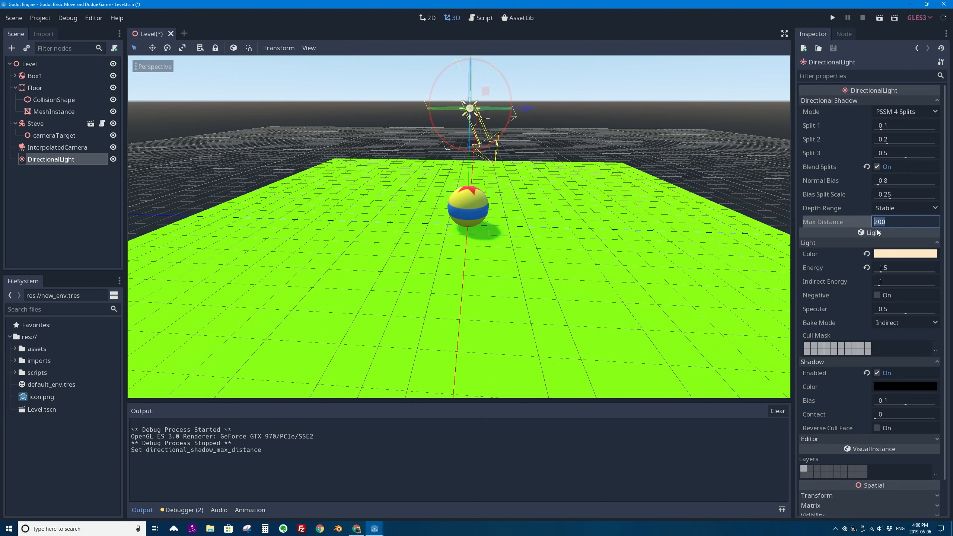
text(40)
key(Return)
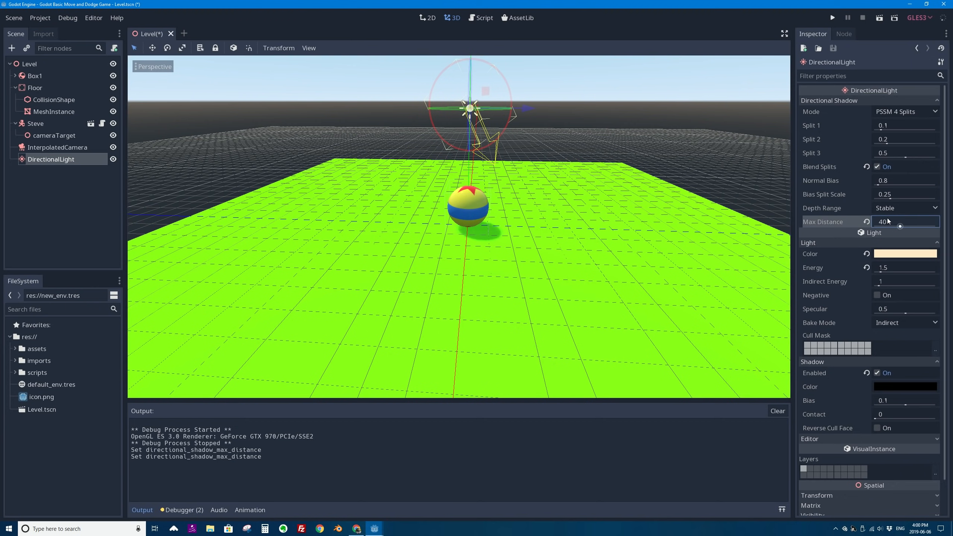
Step: Play the scene, roll Steve away from and back toward the box to compare shadows at different distances, and close the game
click(880, 18)
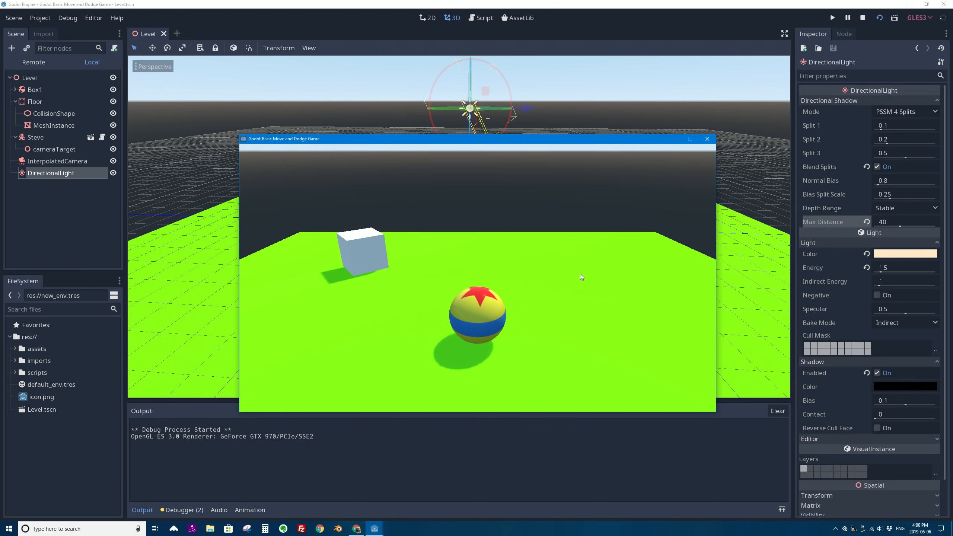
key(Down)
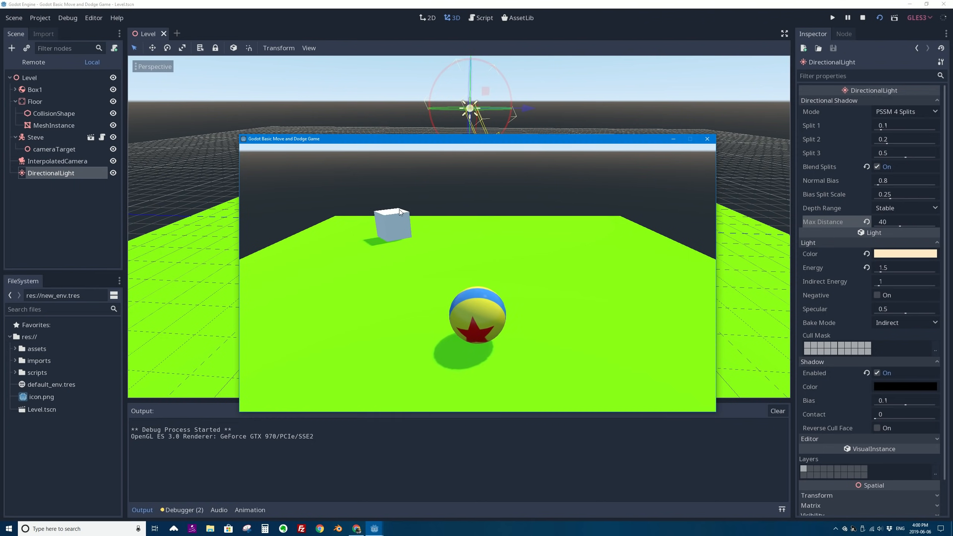
key(Down)
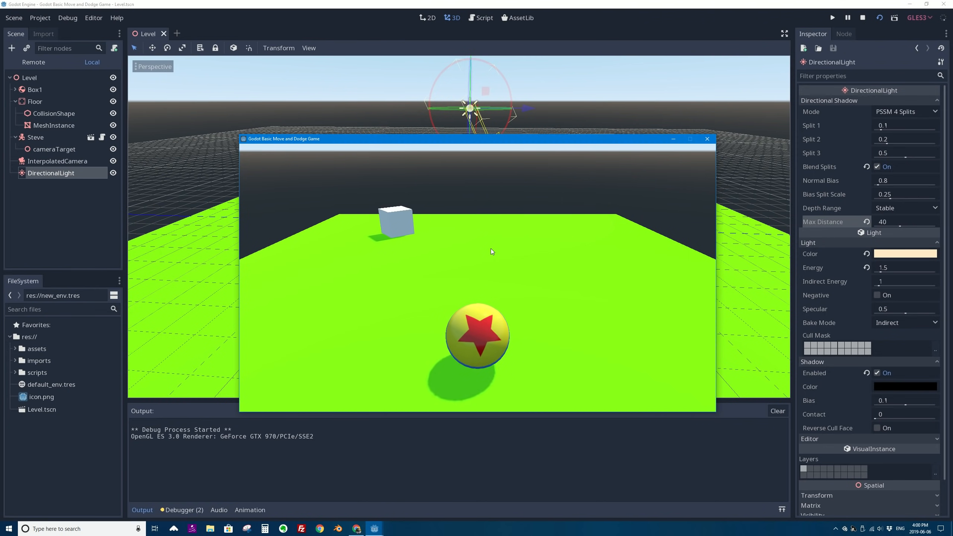
key(Down)
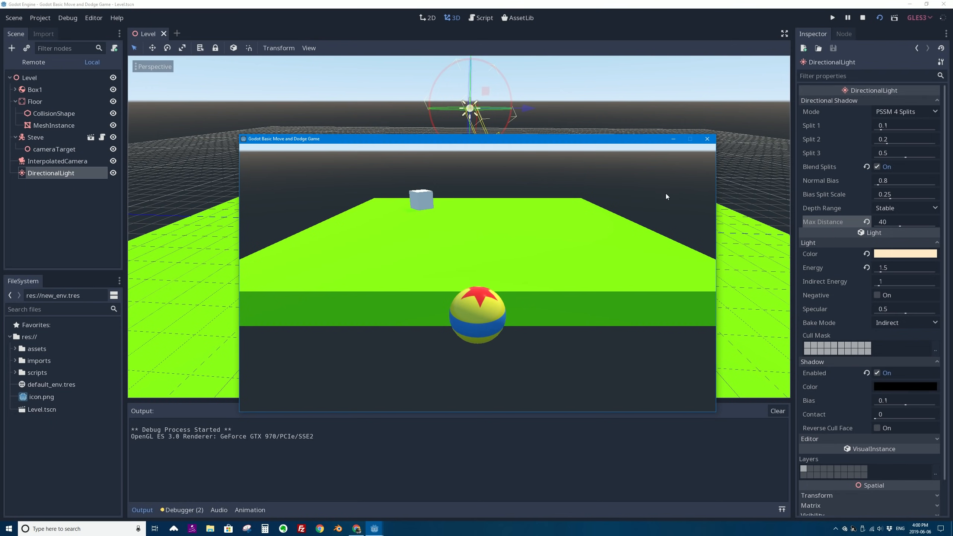
key(Down)
key(Up)
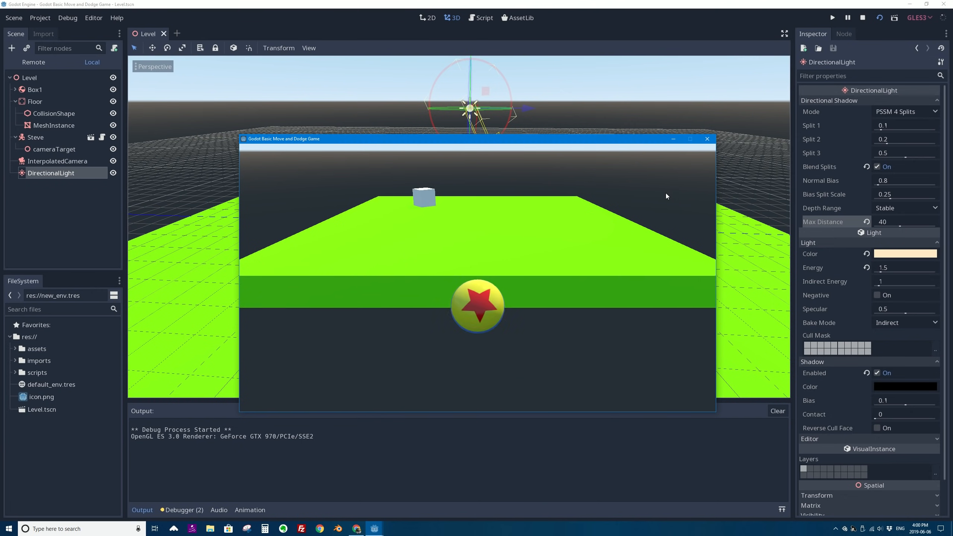
key(Right)
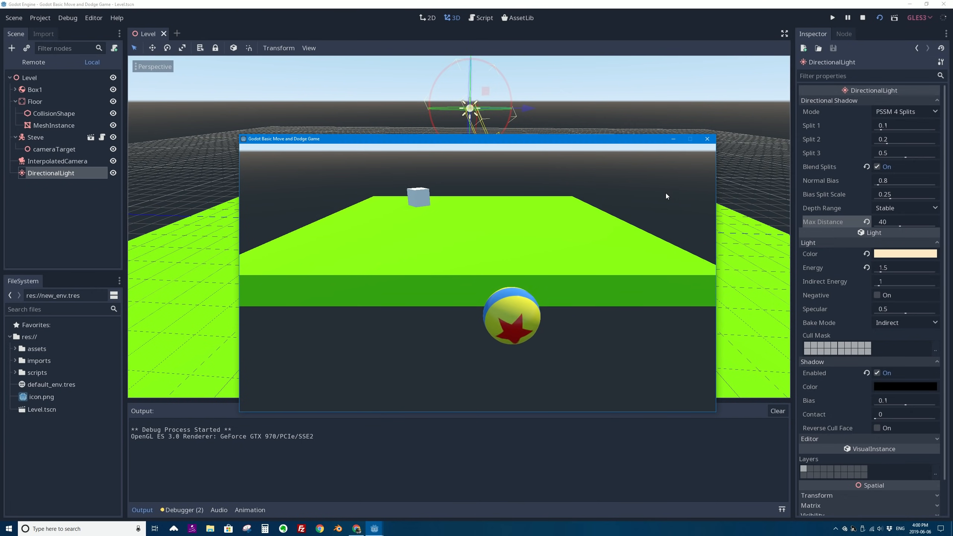
key(Left)
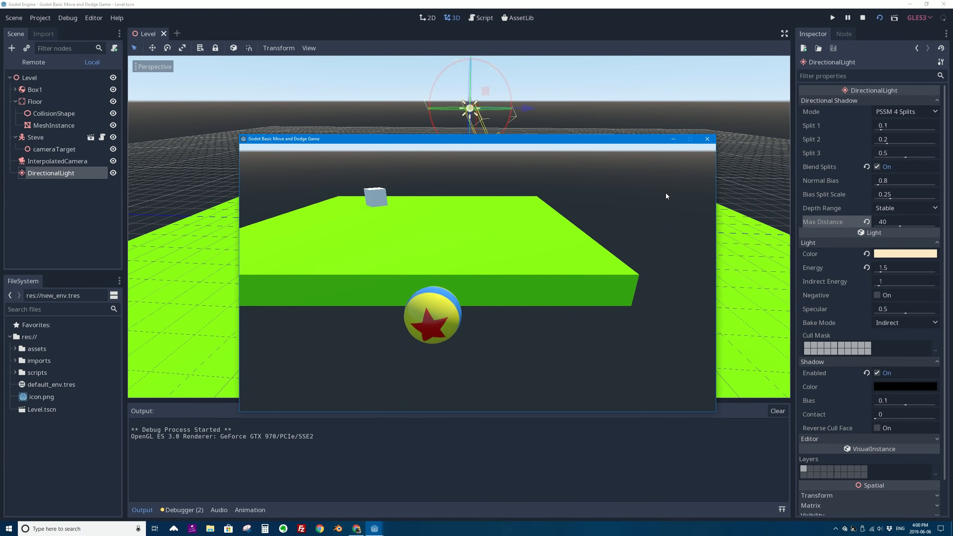
key(Up)
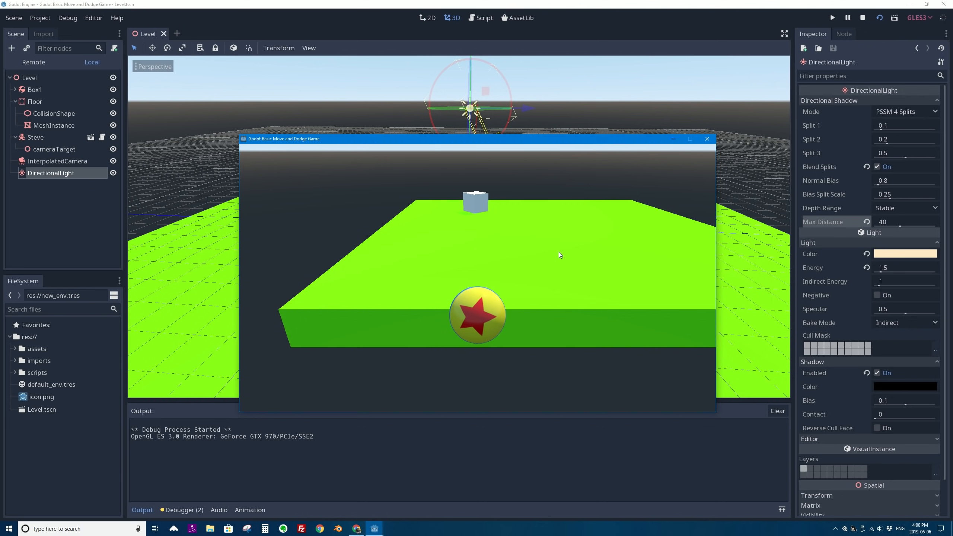
key(Up)
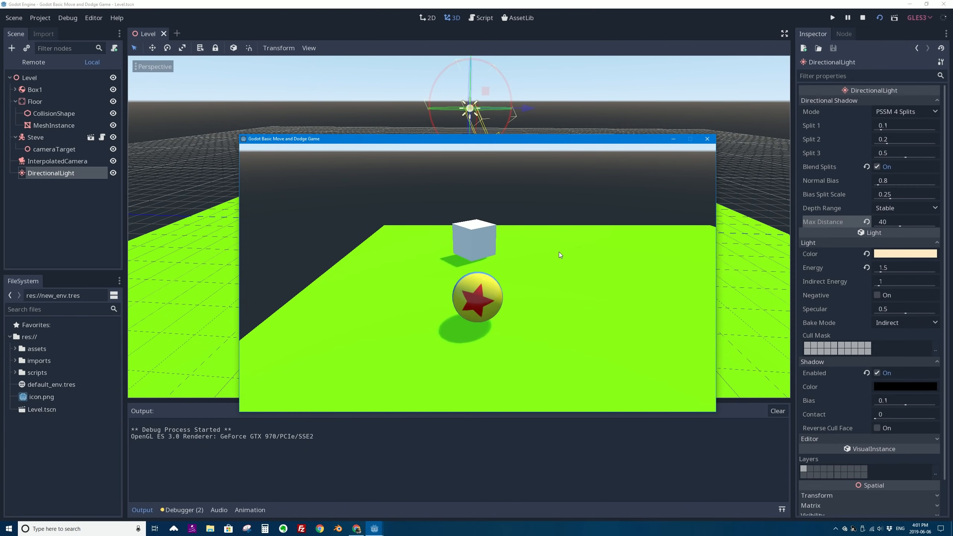
key(Right)
key(Up)
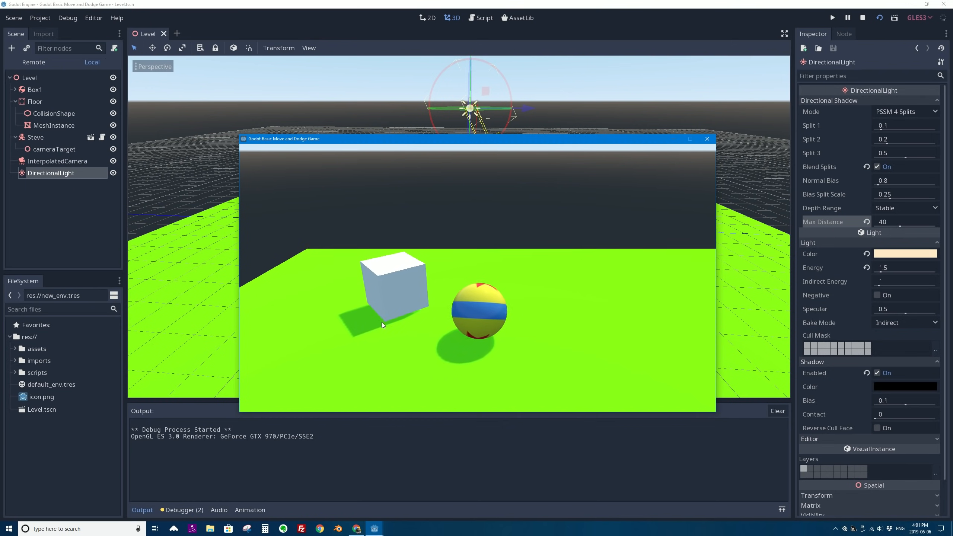
click(707, 139)
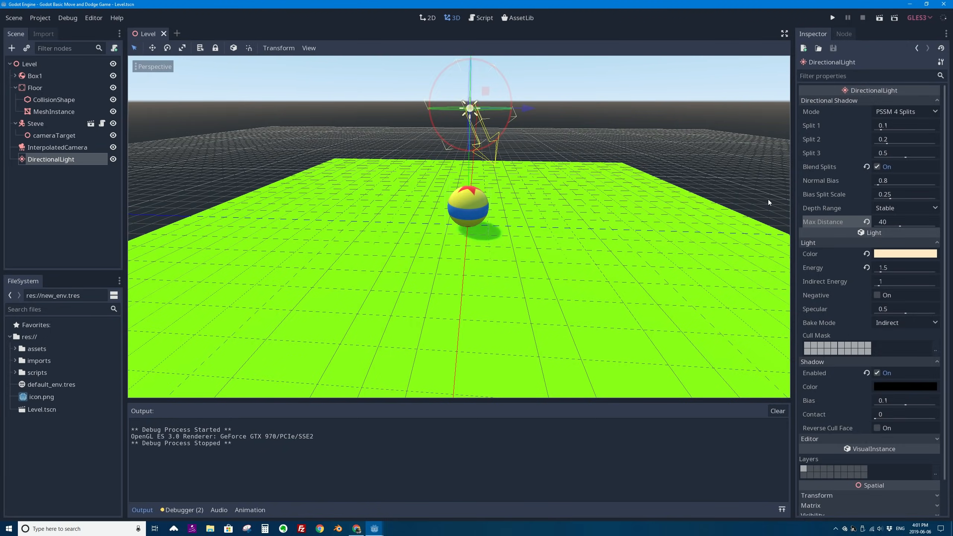
Step: Examine the default sky and horizon from several angles around the level and locate default_env.tres in the project files
middle_drag(555, 190, 634, 170)
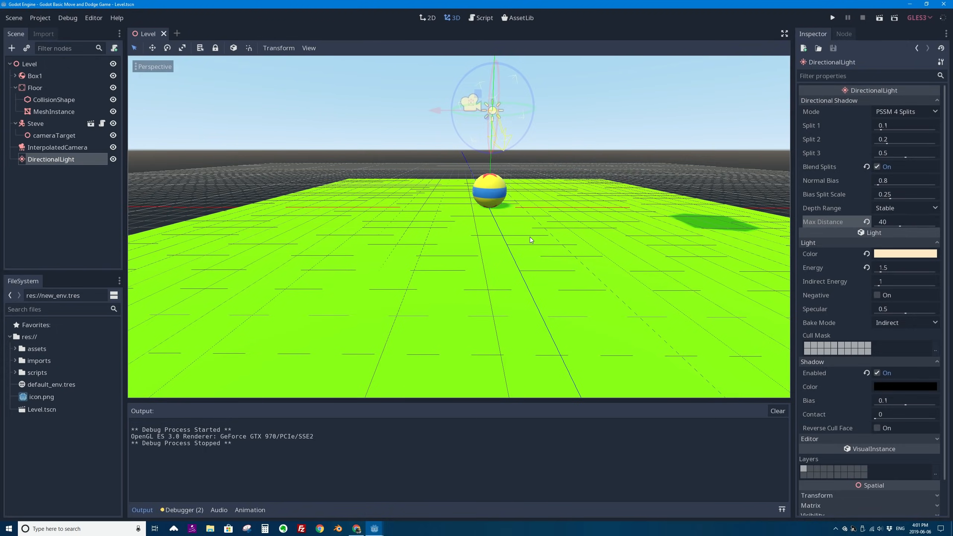
middle_drag(564, 272, 512, 189)
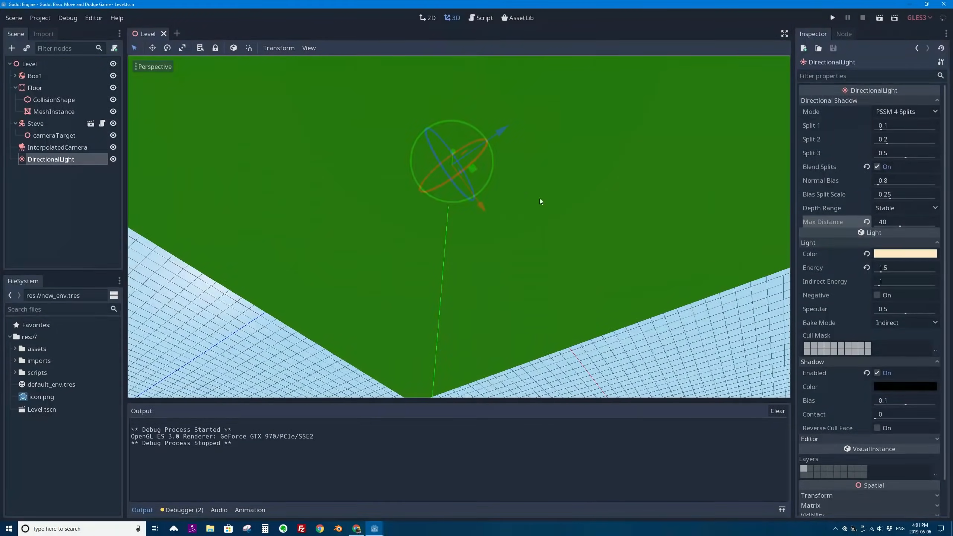
middle_drag(606, 229, 397, 247)
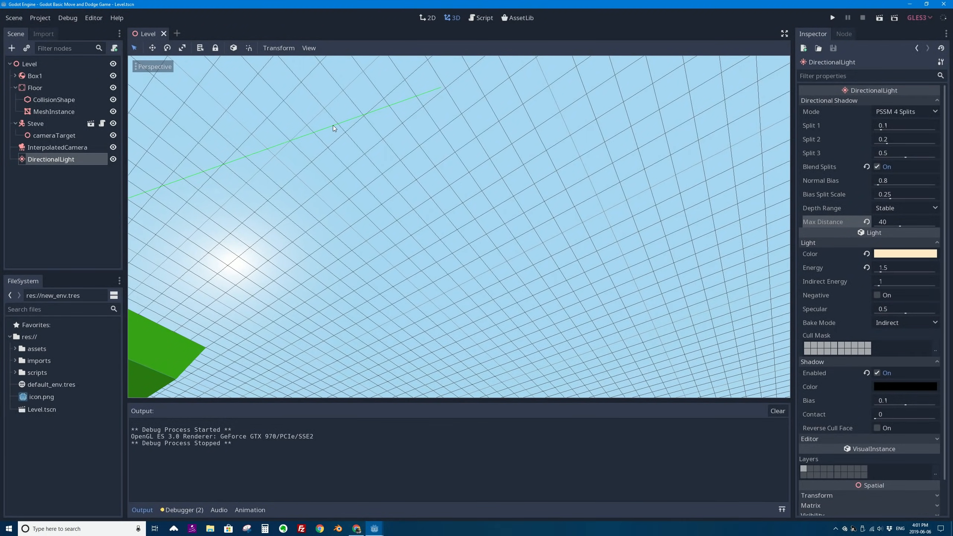
middle_drag(415, 198, 628, 155)
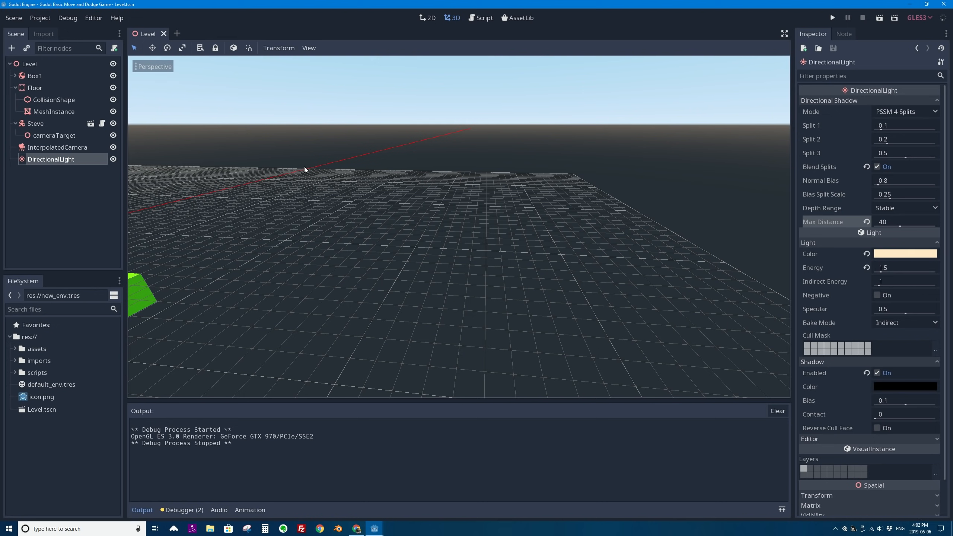
click(38, 386)
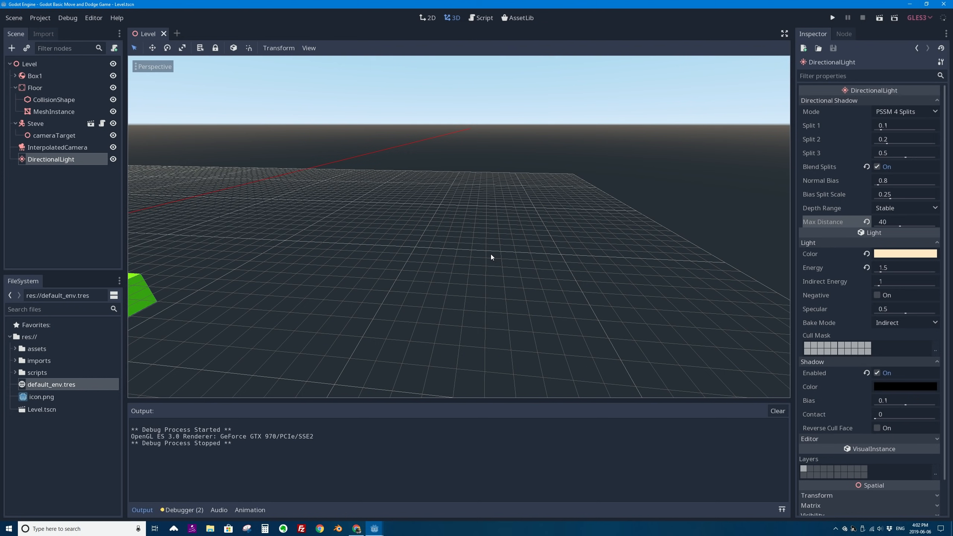
Step: Assign a new Environment resource to the InterpolatedCamera
click(44, 147)
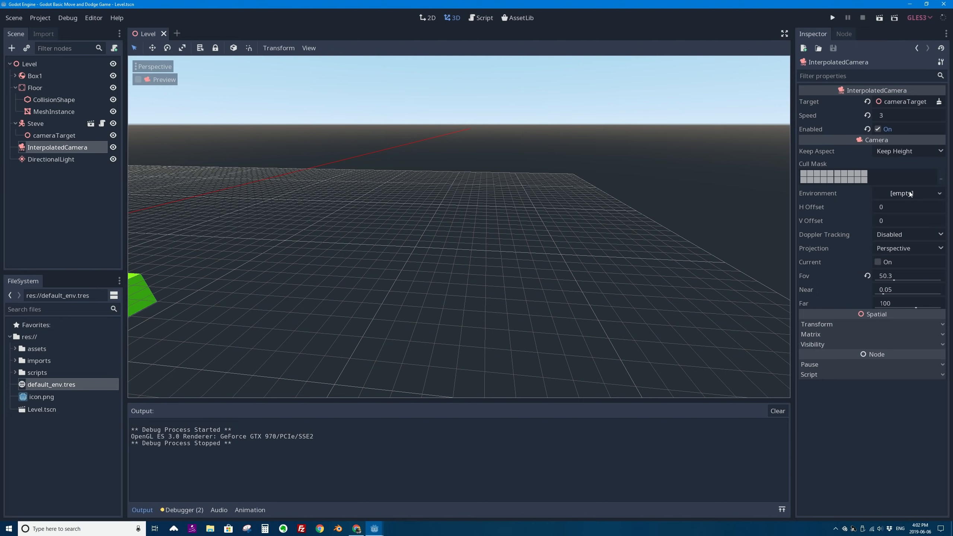
drag(36, 387, 81, 387)
shift+middle_drag(293, 228, 713, 229)
shift+middle_drag(414, 242, 744, 160)
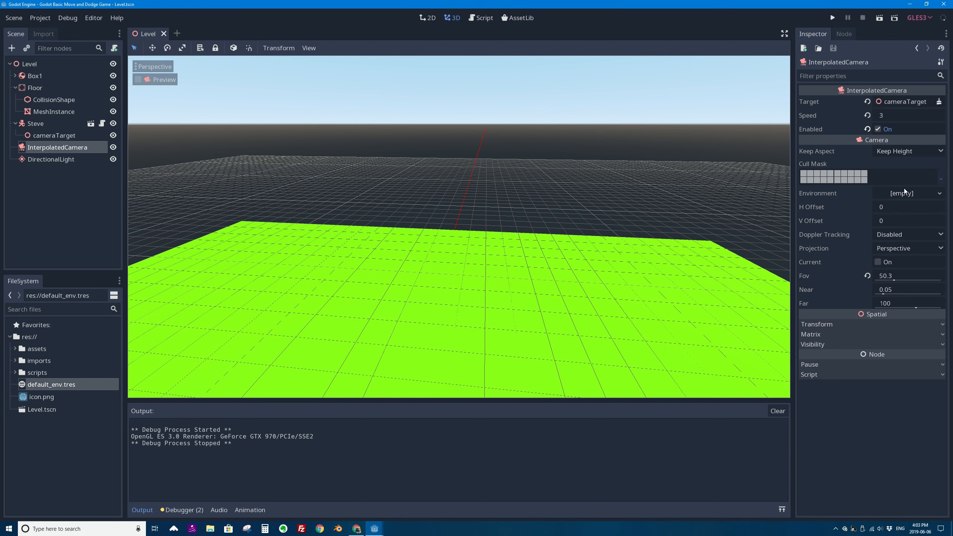
click(941, 194)
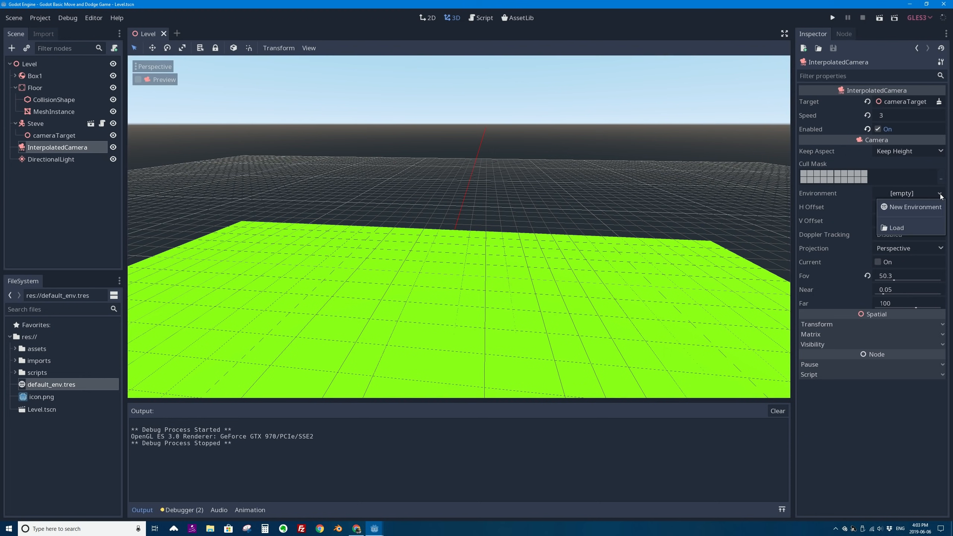
click(915, 207)
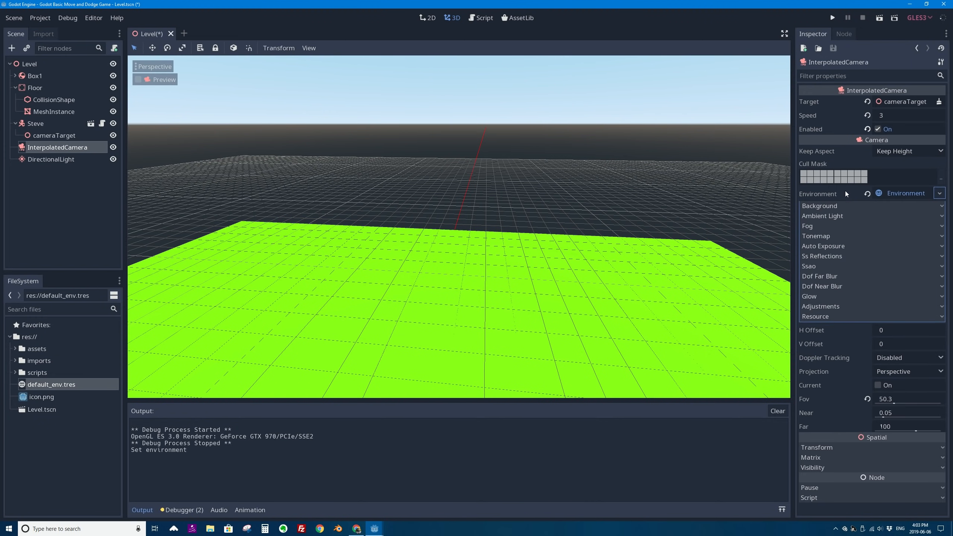
Step: Review the new environment's Background modes and test-play the scene with Clear Color
click(826, 206)
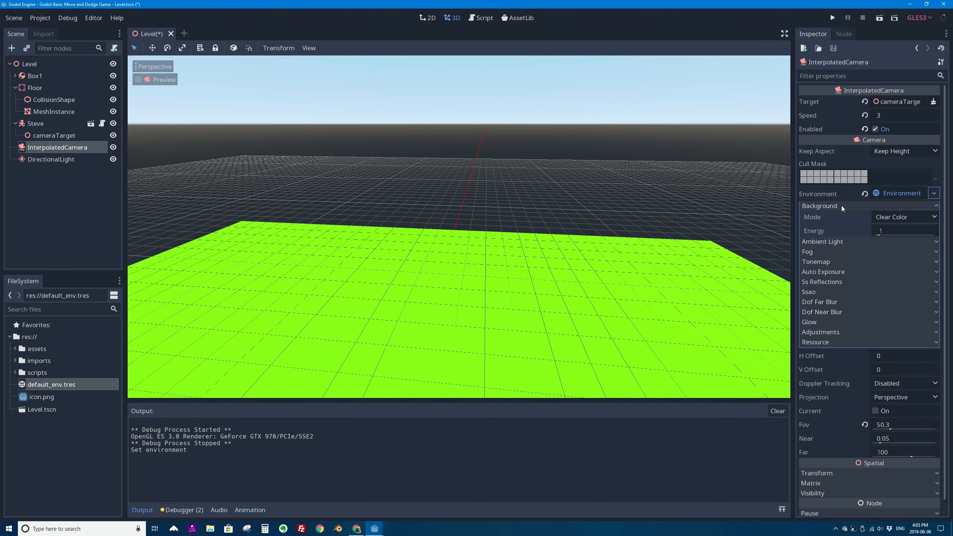
click(935, 217)
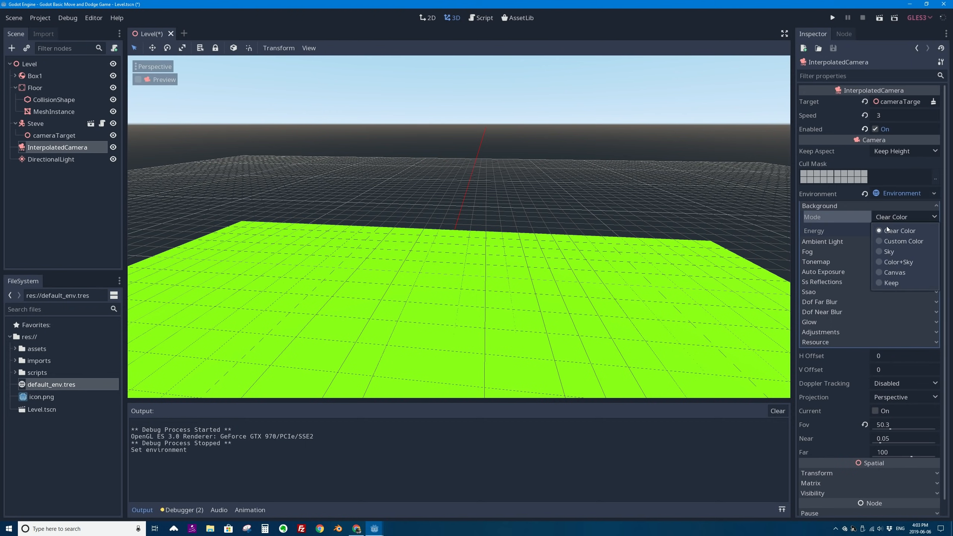
click(854, 194)
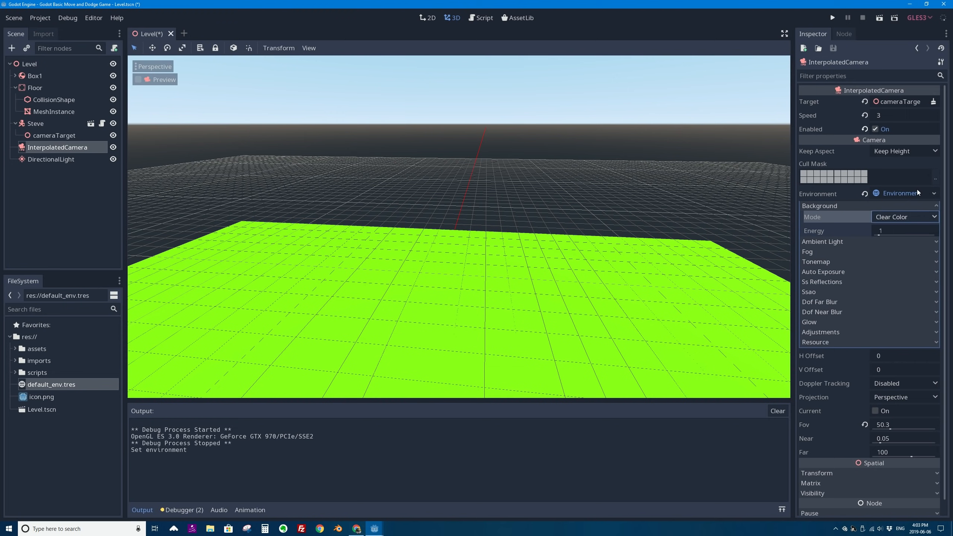
click(880, 17)
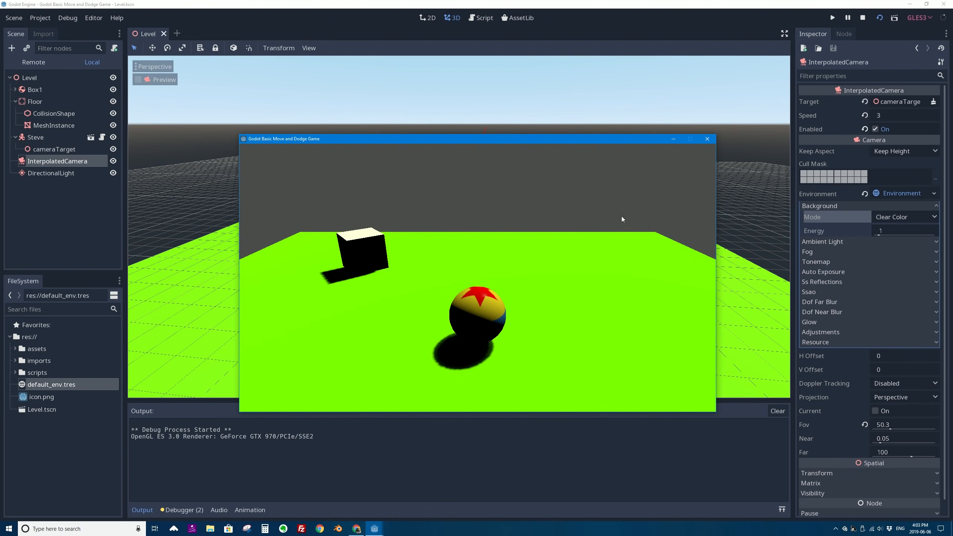
click(707, 138)
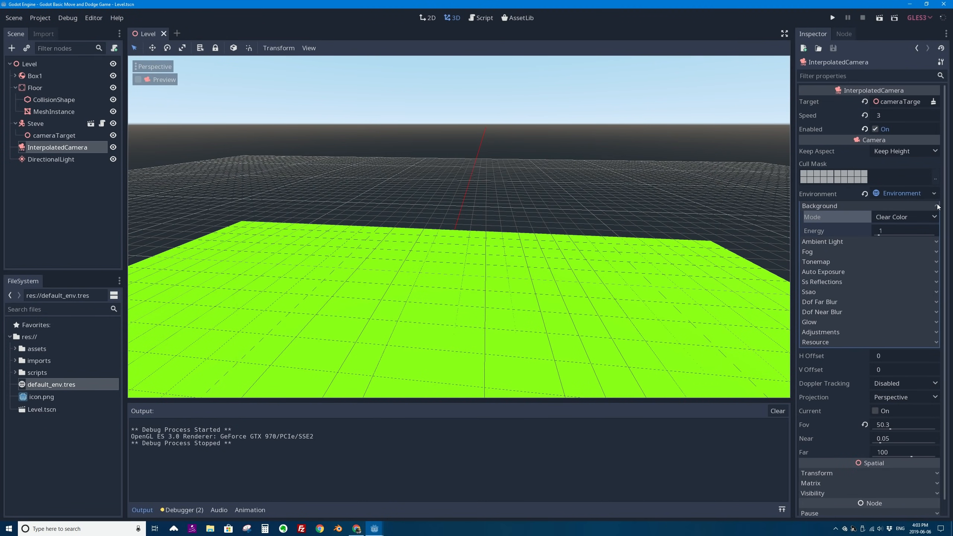
Step: Set the camera environment's Background mode to Sky and assign a new ProceduralSky to it
click(936, 217)
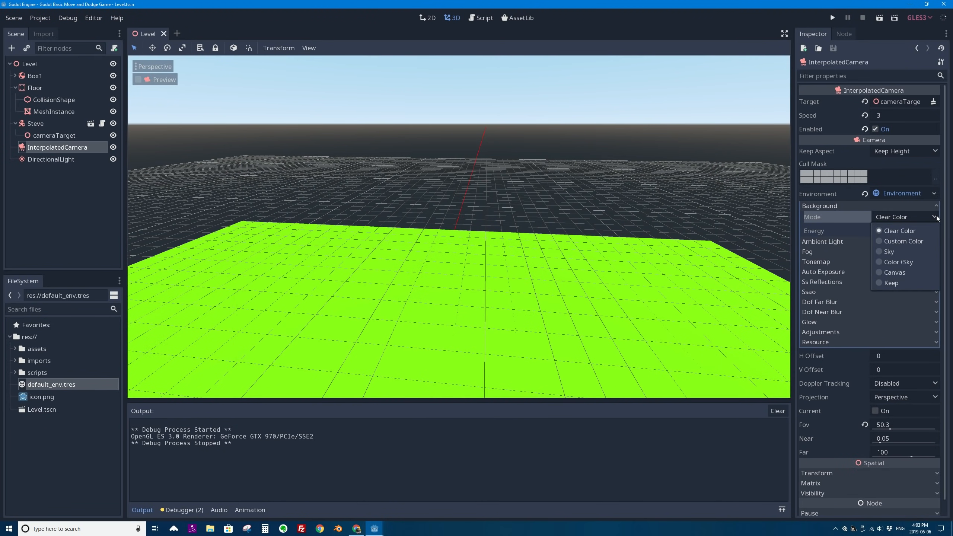
click(888, 252)
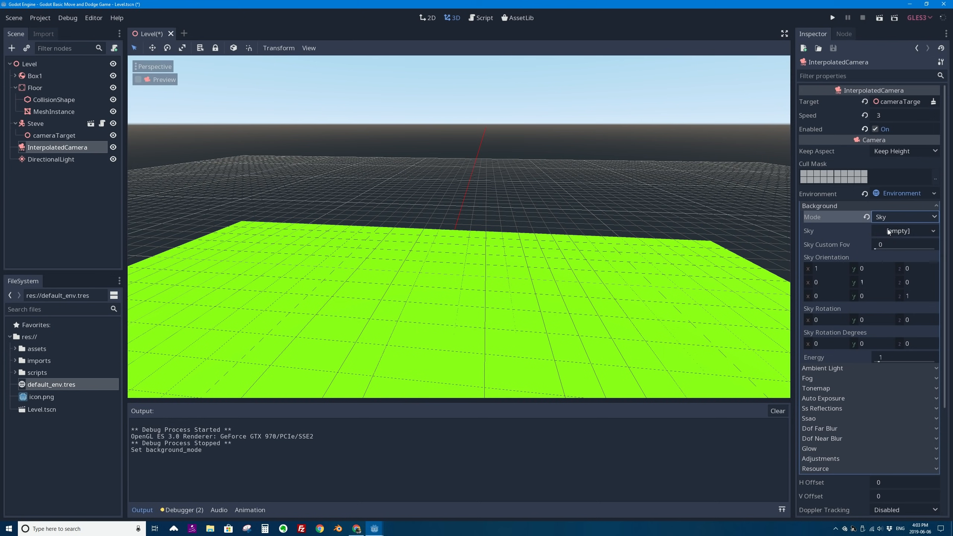
click(893, 216)
click(837, 217)
click(932, 232)
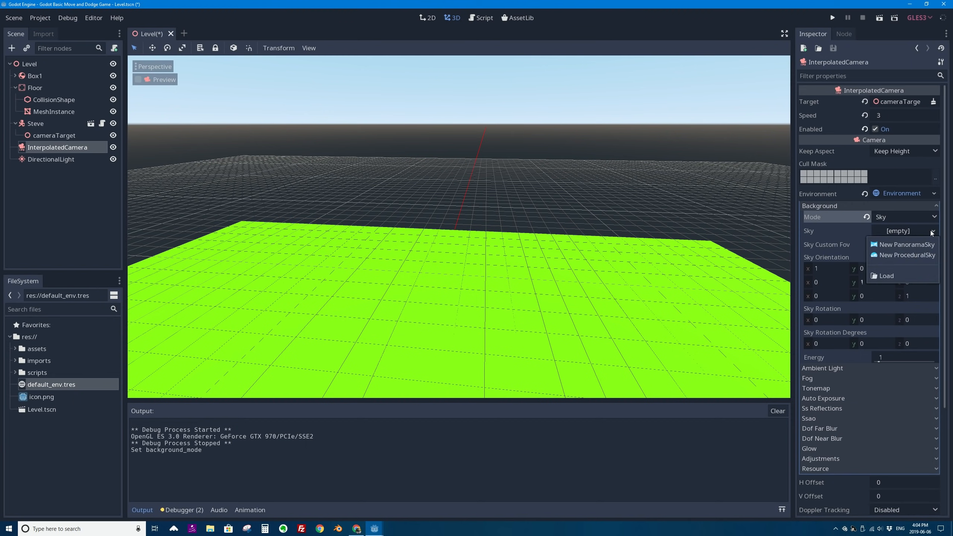
click(912, 255)
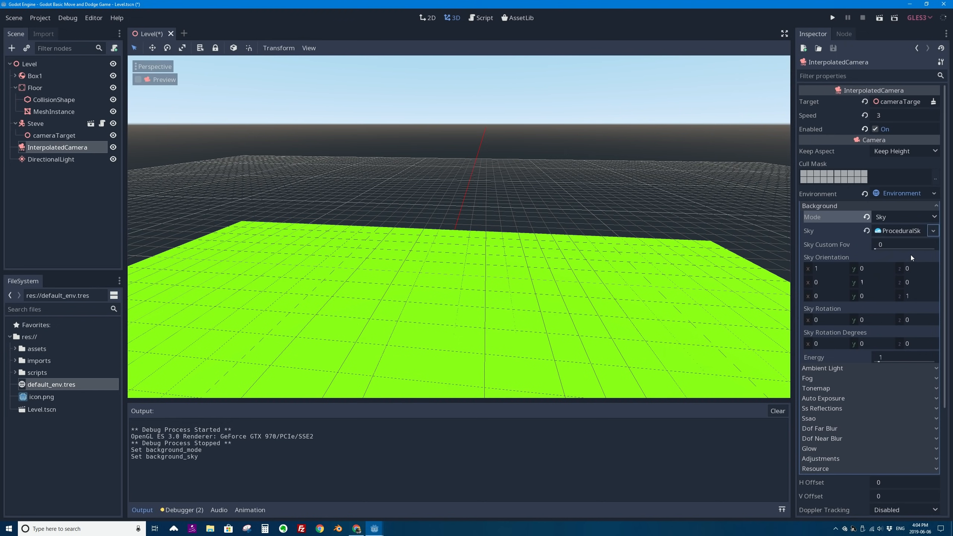
Step: Set the ProceduralSky's sky Top Color to pink ff6ef3 and its sky Horizon Color to yellow ffd754
click(895, 231)
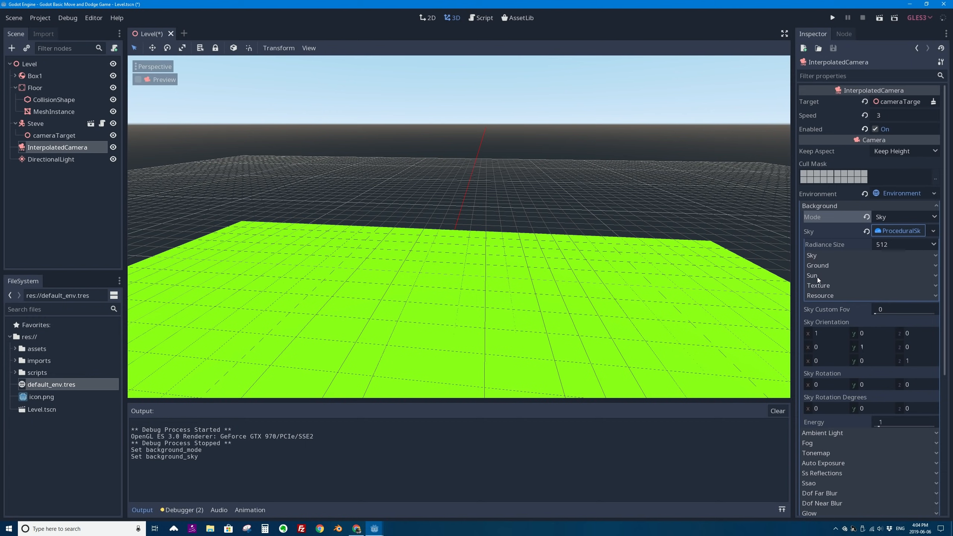
click(822, 256)
click(819, 256)
click(817, 255)
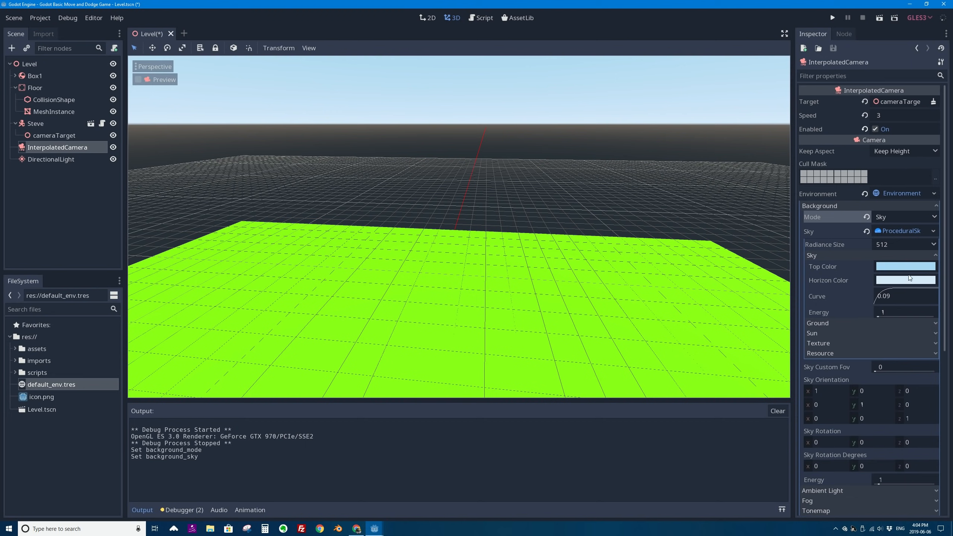
click(903, 266)
drag(871, 149, 871, 167)
drag(831, 99, 823, 88)
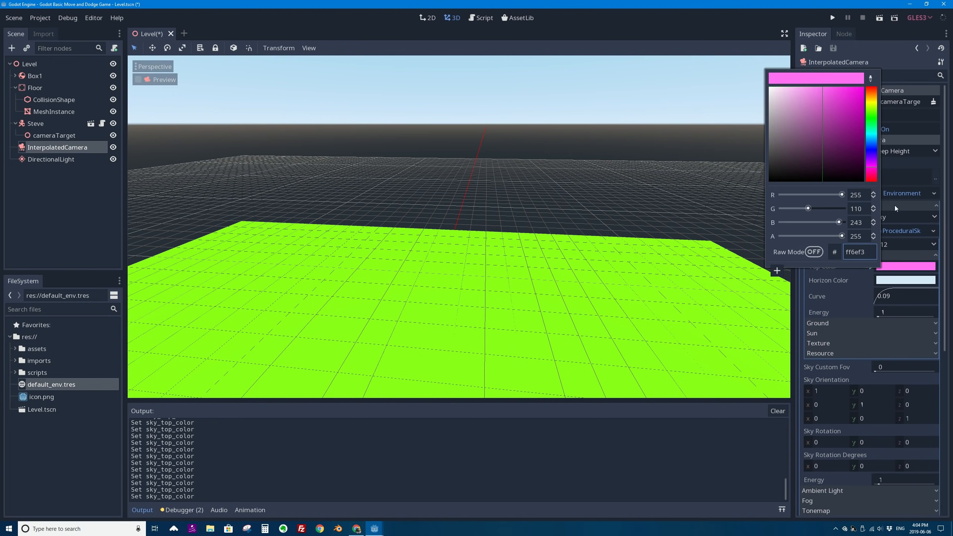
click(905, 281)
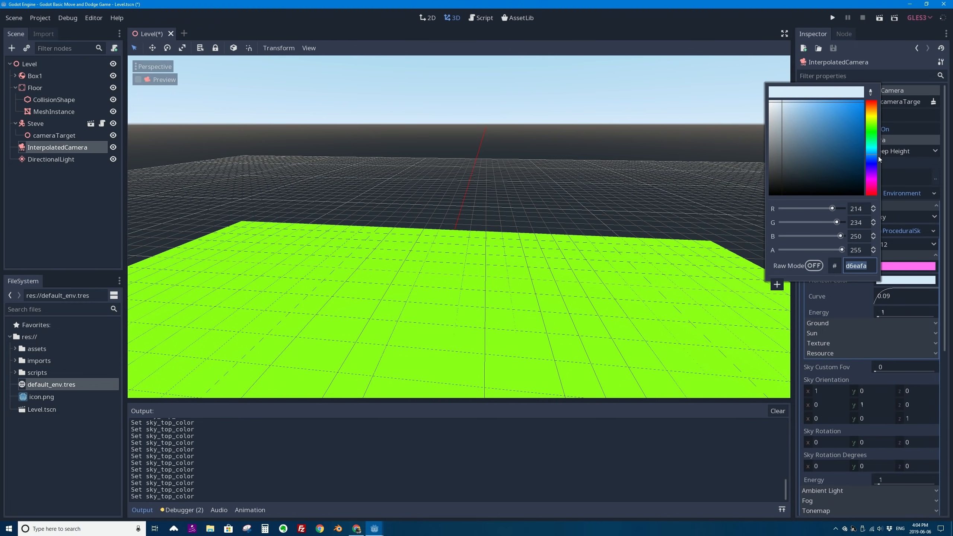
drag(873, 120, 833, 87)
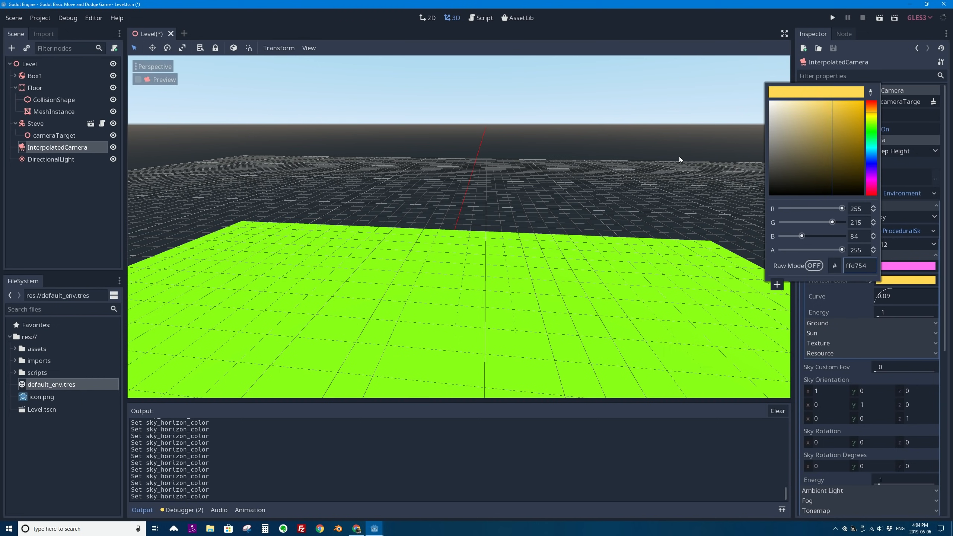
click(626, 30)
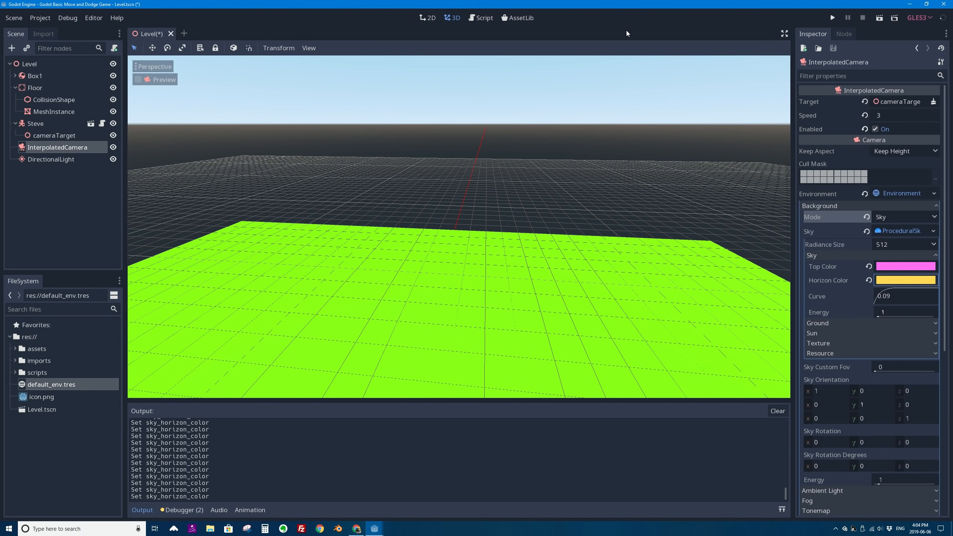
Step: Play the scene, roll Steve around the floor to check the sky colors behind the level, and close the game
click(882, 18)
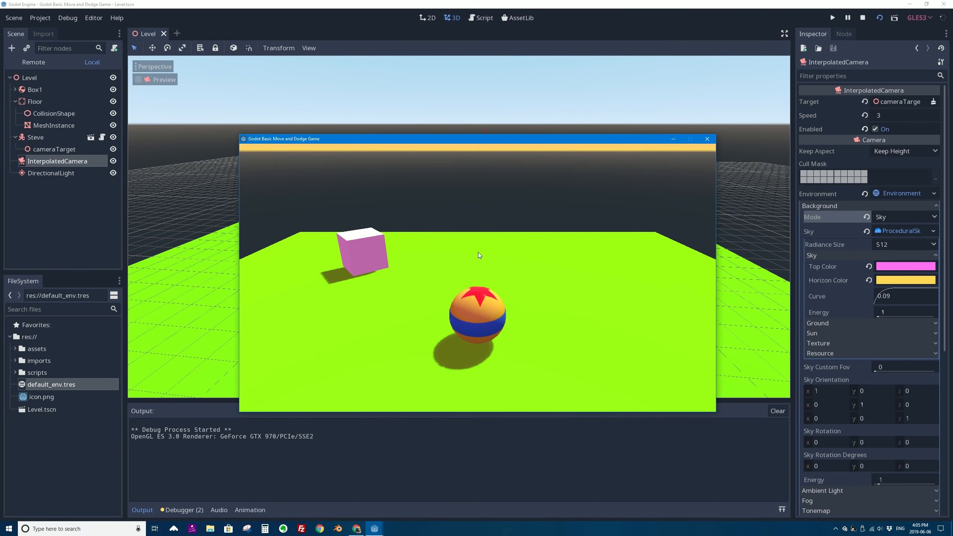
key(Right)
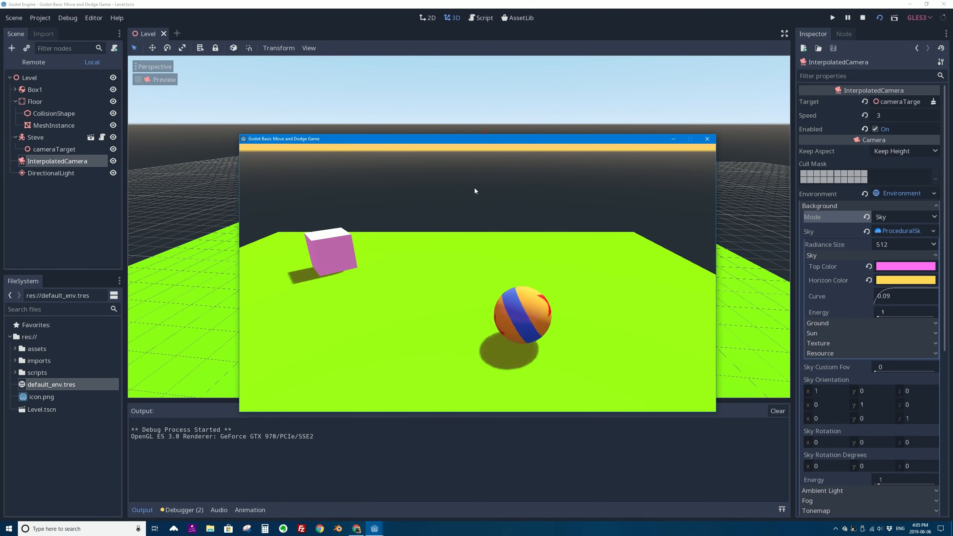
key(Up)
key(Left)
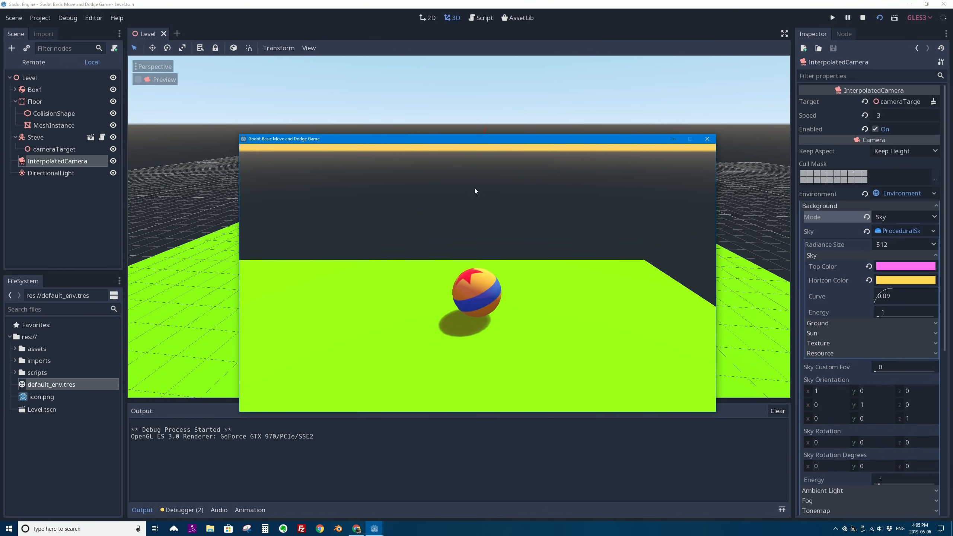
key(Left)
key(Down)
key(Right)
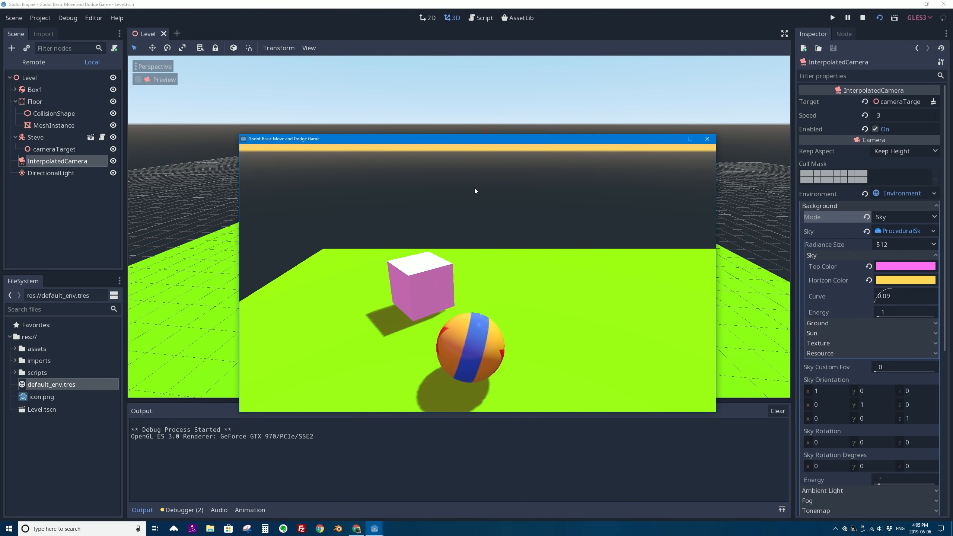
key(Down)
key(Up)
key(Left)
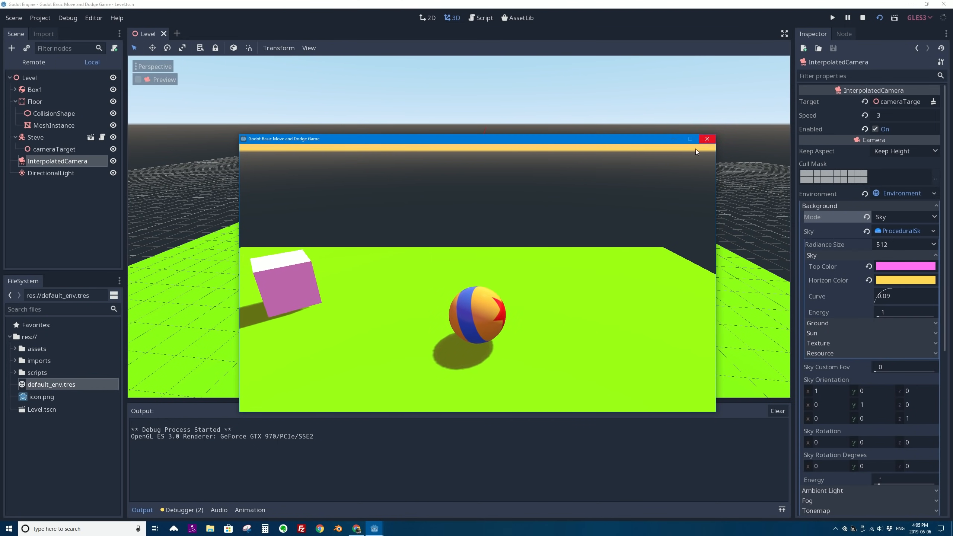
click(707, 139)
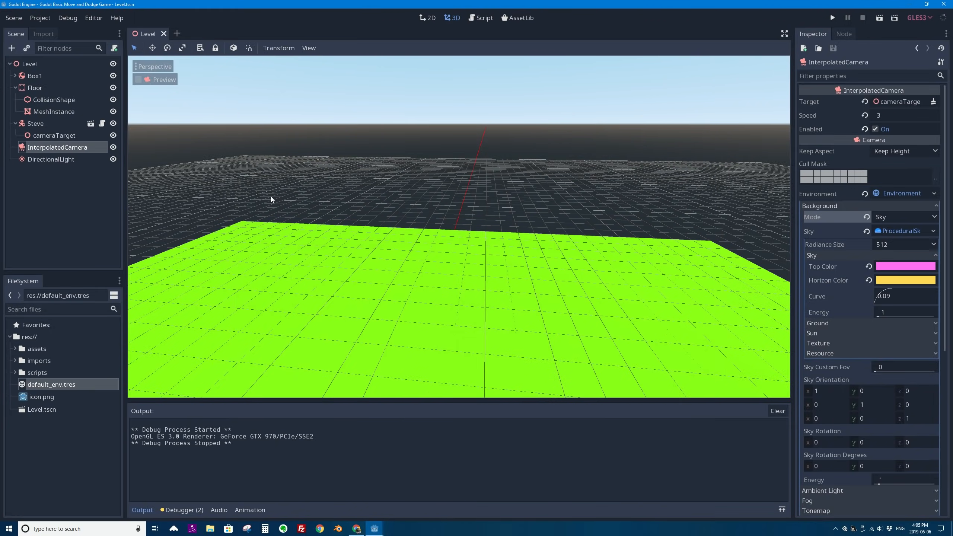
Step: Adjust cameraTarget's tilt and position to bring more sky into the game view, and test-play the scene
click(46, 137)
scroll(465, 209, down, 14)
middle_drag(465, 208, 455, 185)
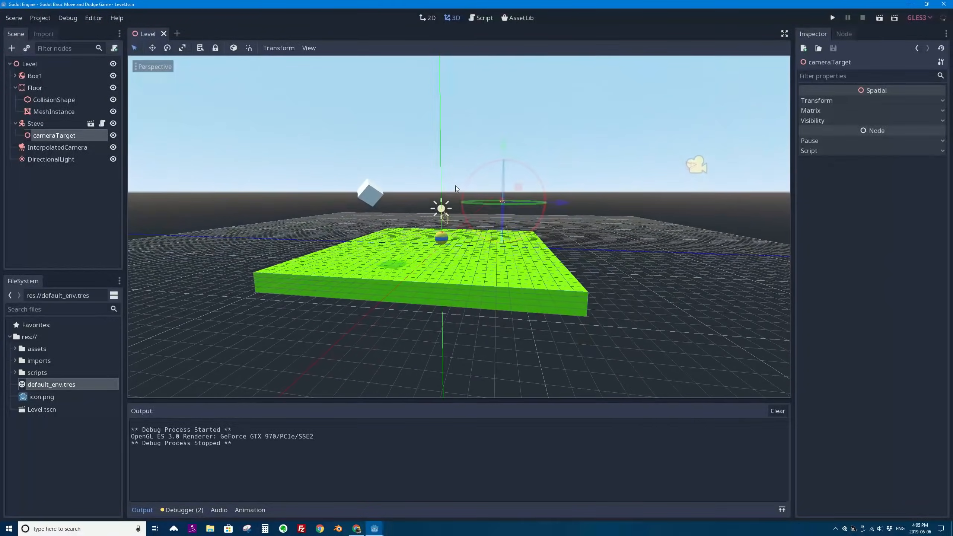
scroll(533, 171, up, 8)
scroll(530, 169, down, 5)
drag(471, 155, 504, 202)
drag(532, 234, 568, 235)
drag(517, 180, 511, 179)
click(879, 18)
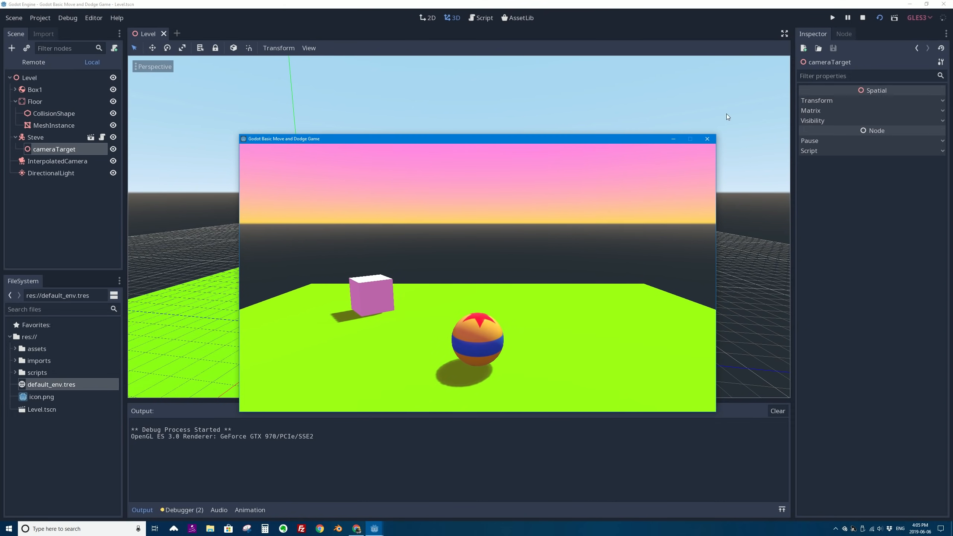
click(707, 139)
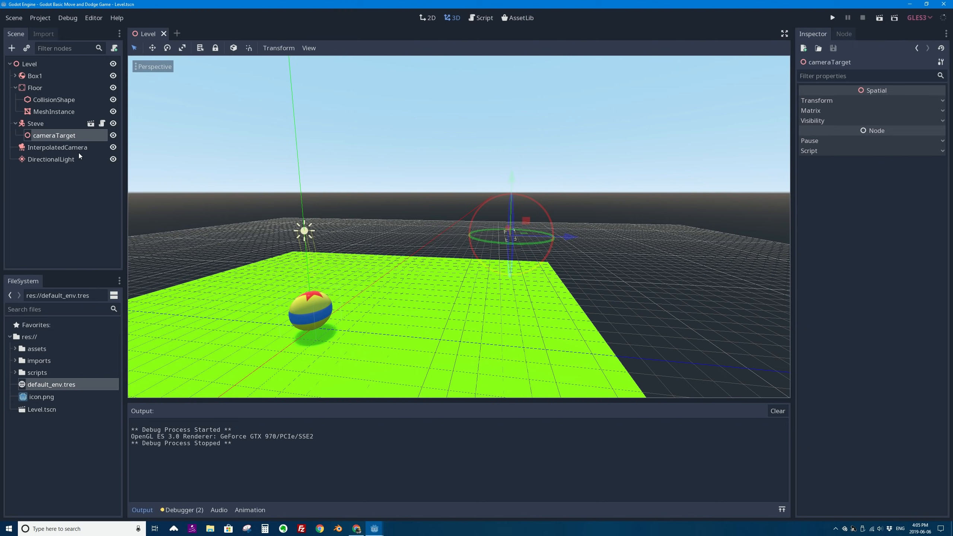
Step: Set the InterpolatedCamera sky's Ground Bottom Color to dark purple 220049 and its Ground Horizon Color to light orange ffd3a2
click(51, 147)
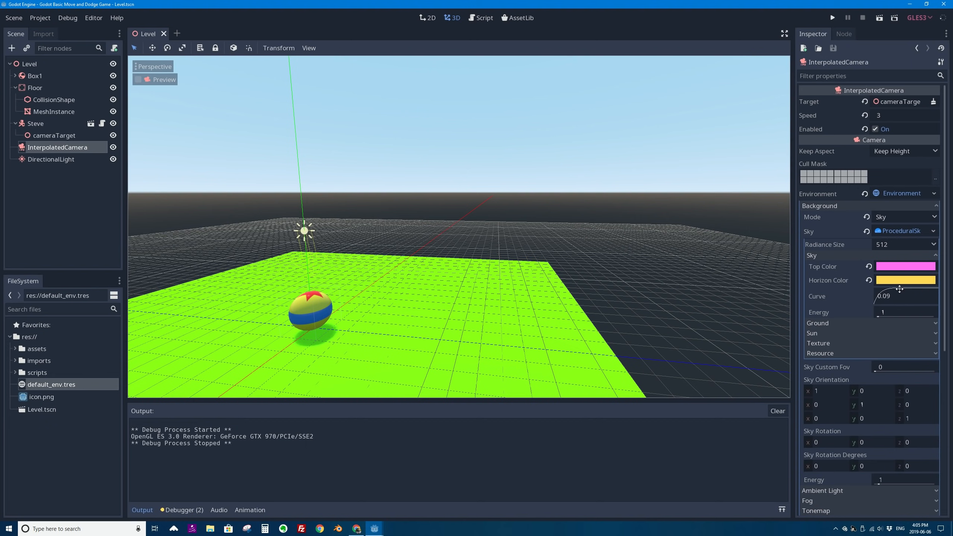
click(823, 324)
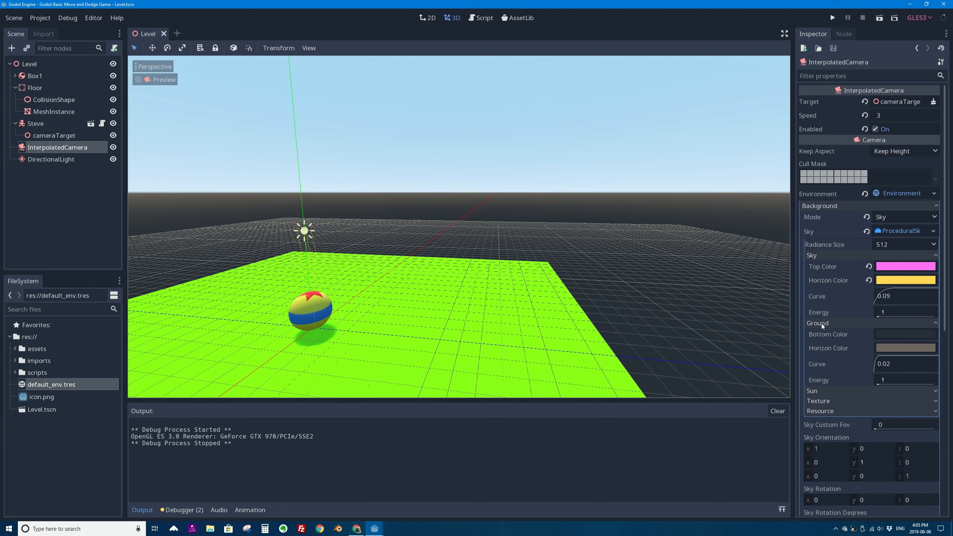
click(903, 333)
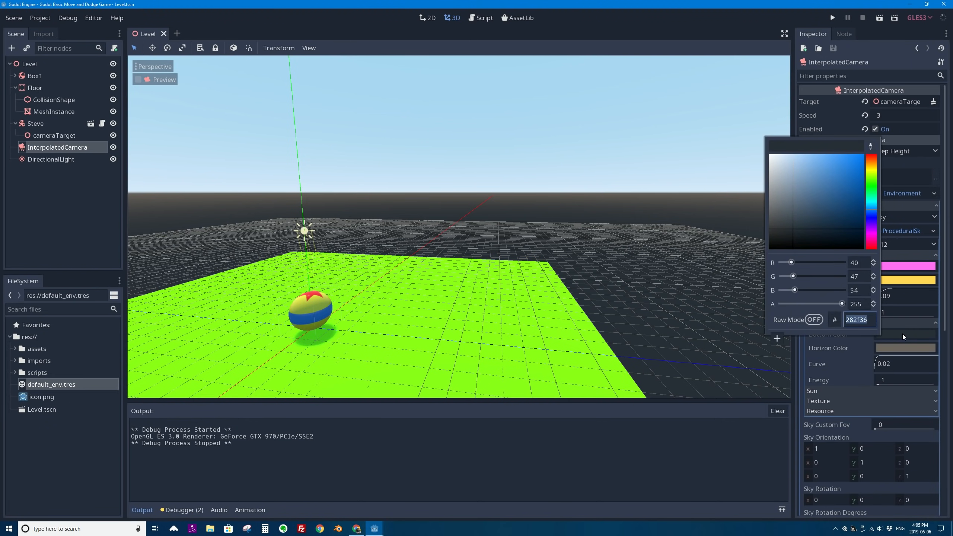
mouse_move(875, 221)
mouse_down()
mouse_move(873, 233)
mouse_move(870, 222)
mouse_up()
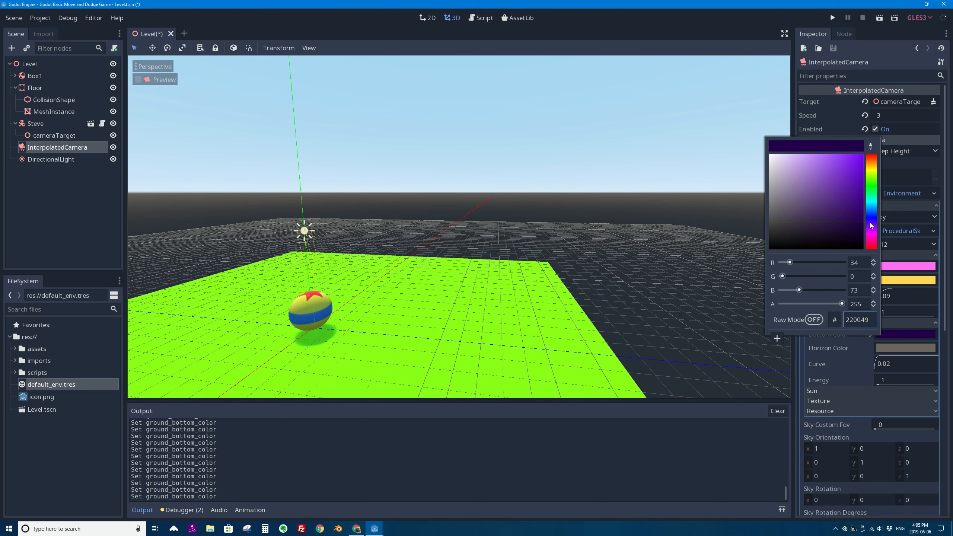
click(903, 348)
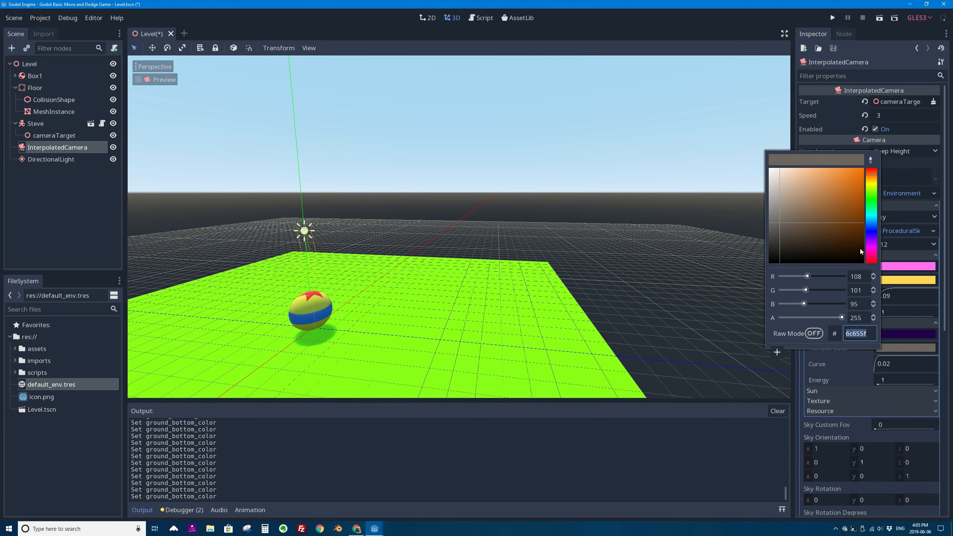
drag(871, 175, 803, 157)
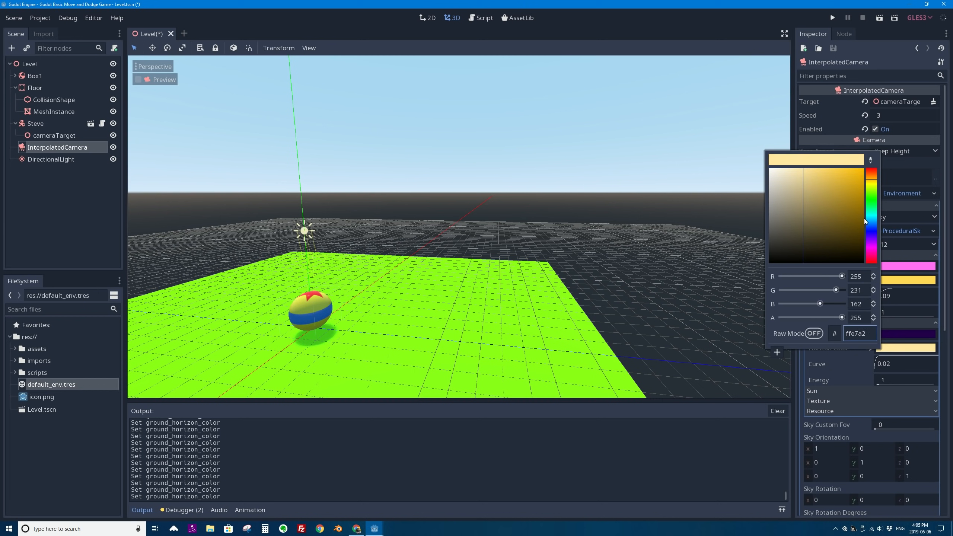
drag(871, 179, 872, 176)
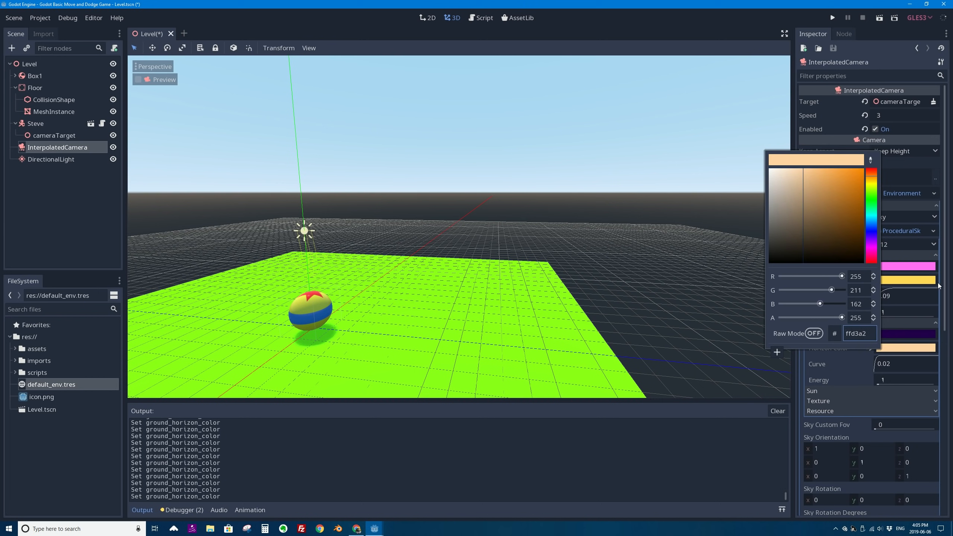
click(918, 281)
Step: Play the scene, roll Steve sideways to check the ground and horizon colors, and close the game
click(879, 18)
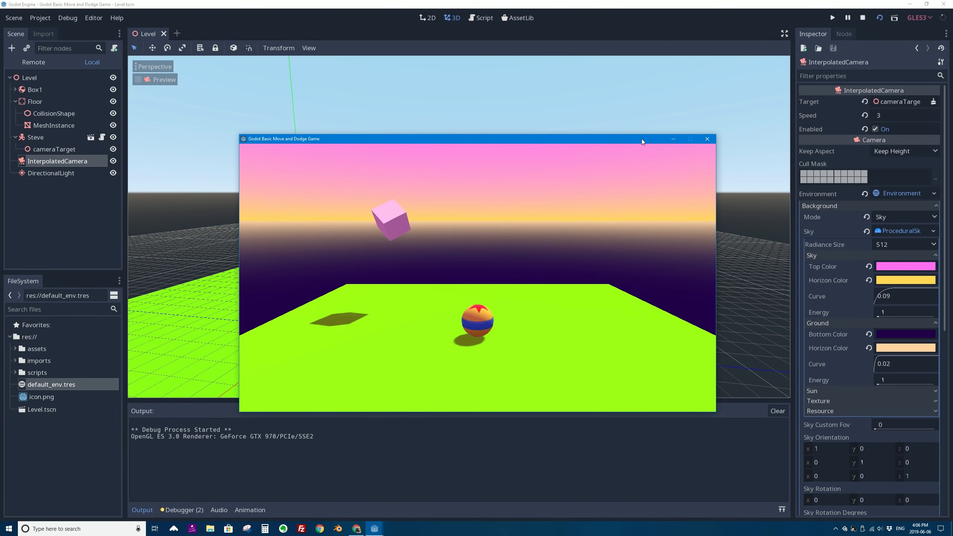
key(Right)
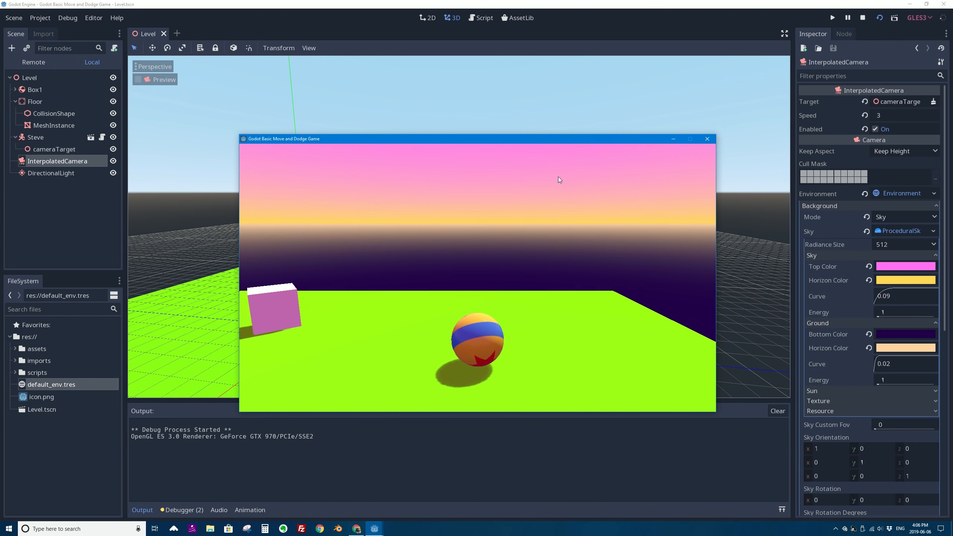
click(708, 140)
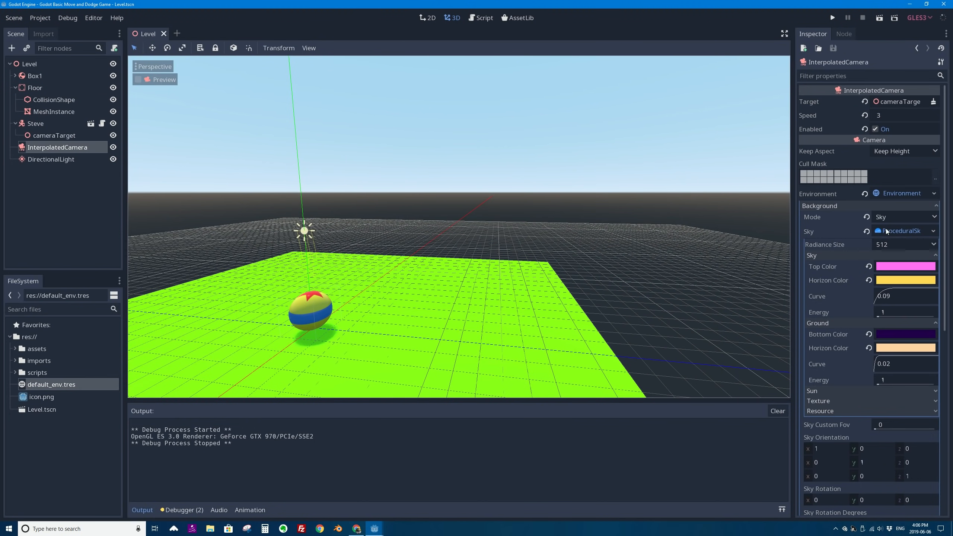
click(901, 232)
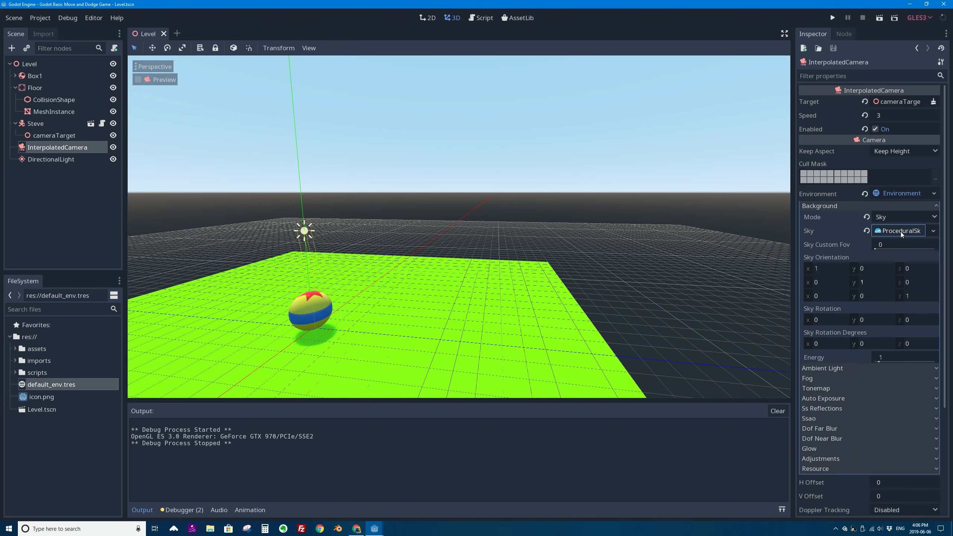
click(901, 231)
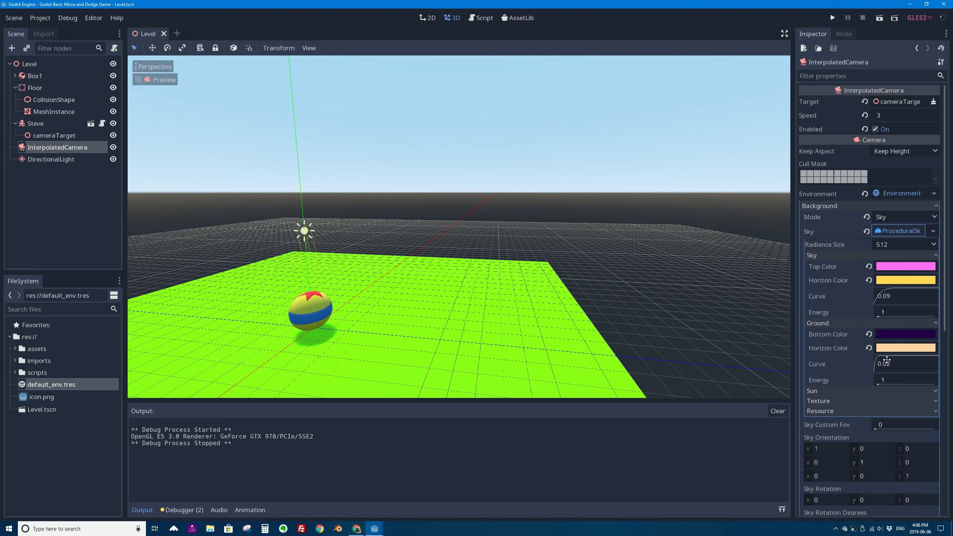
click(898, 230)
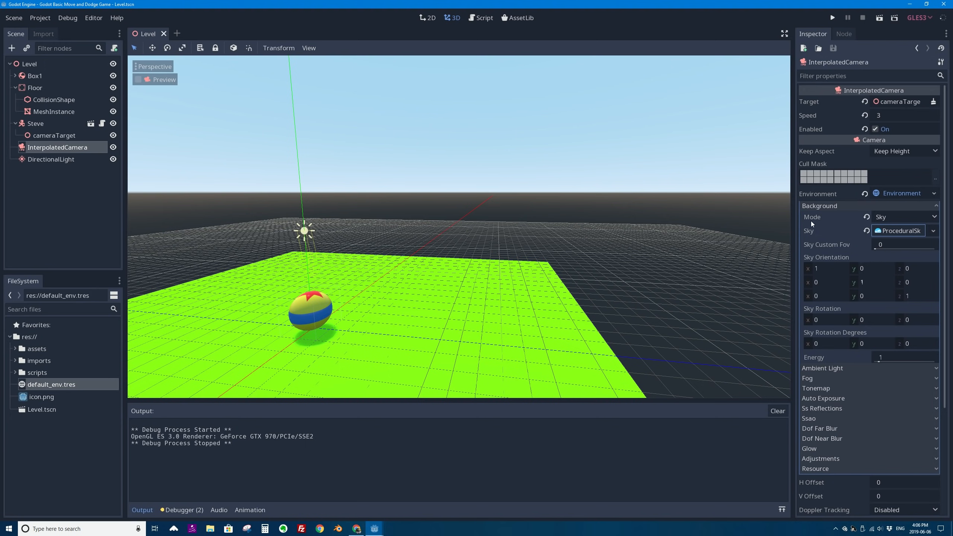
click(836, 206)
click(835, 206)
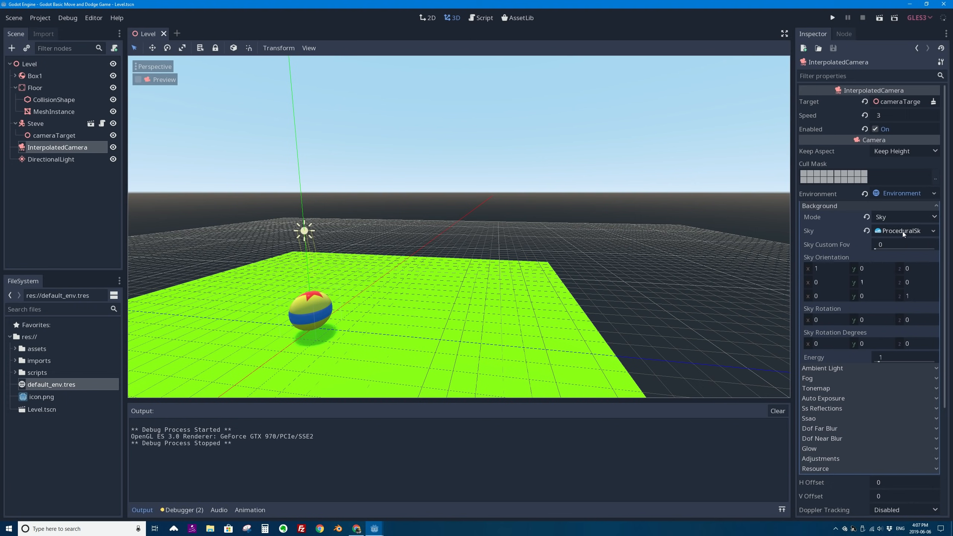
Step: Set the Ambient Light Sky Contribution of the camera's environment to 0
click(825, 208)
click(840, 216)
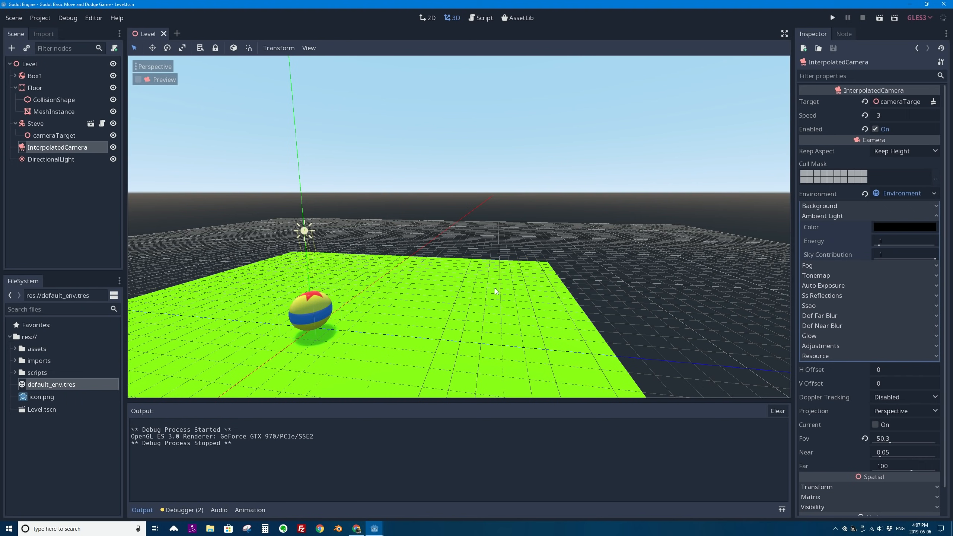
drag(936, 260, 886, 259)
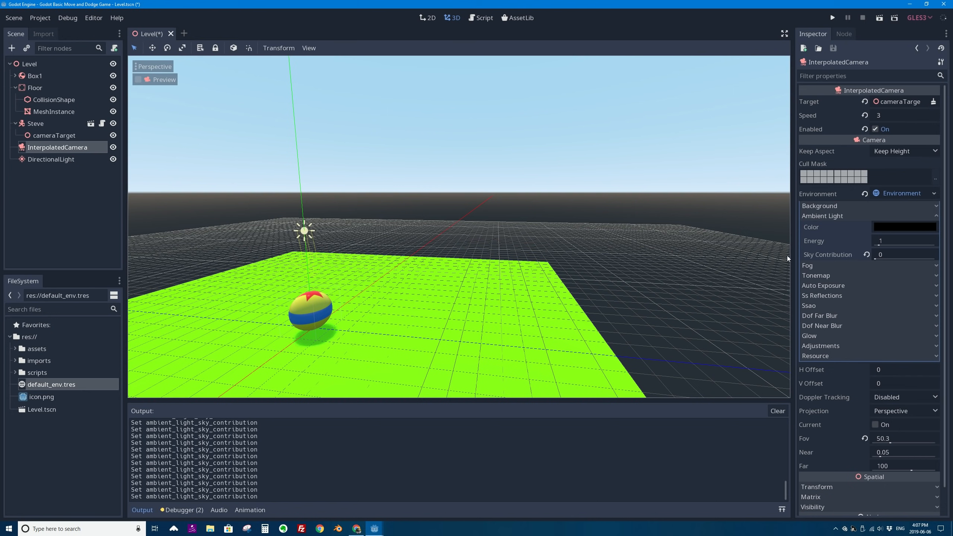
Step: Test-play the scene, close the game, and set the camera environment's Ambient Light Color to grey a3a3a3
click(878, 19)
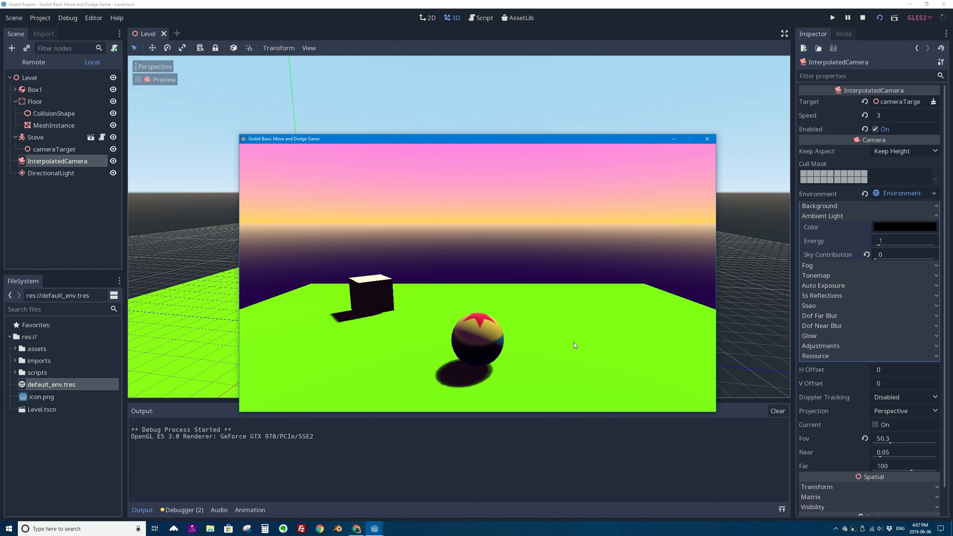
click(707, 138)
click(897, 226)
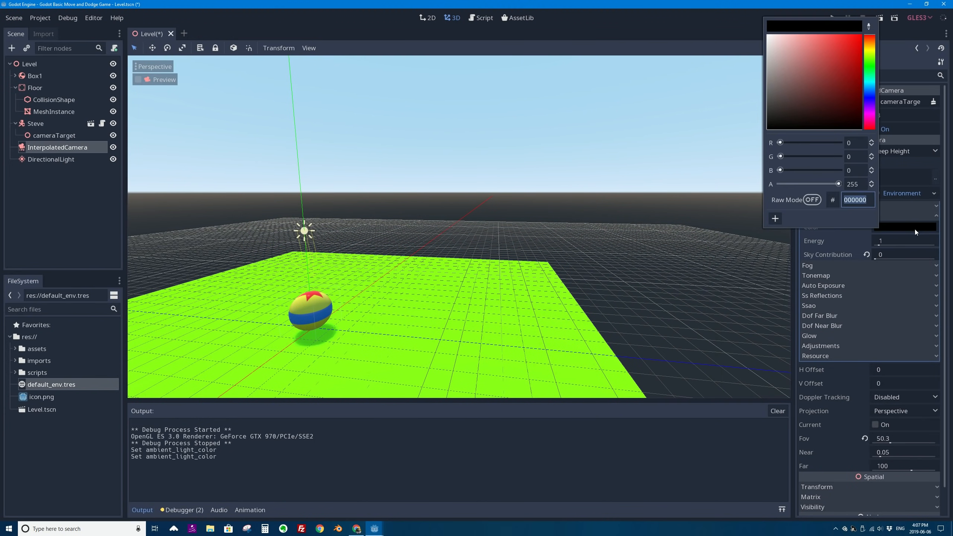
drag(791, 99, 756, 69)
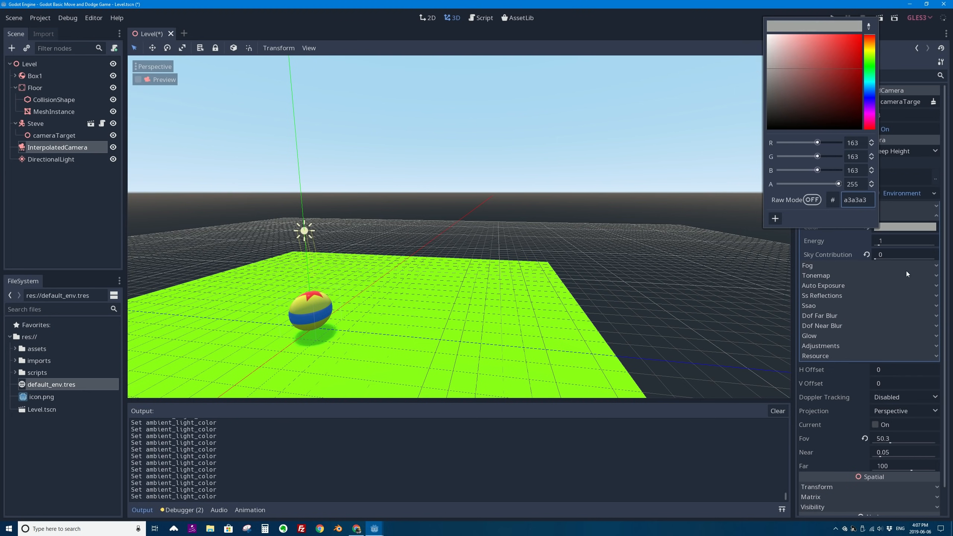
click(930, 160)
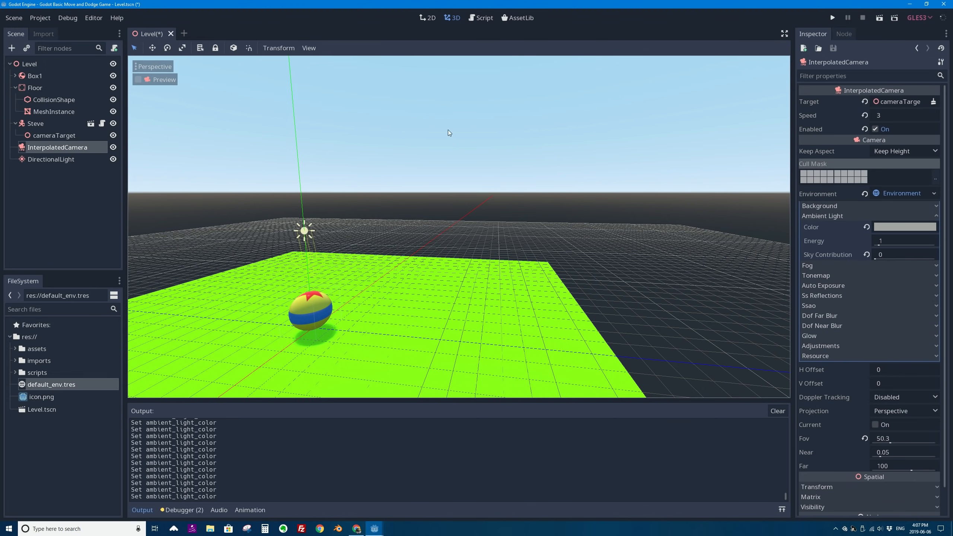
Step: Play the scene, roll Steve around to check the grey ambient light on the ball and box, and close the game
click(879, 18)
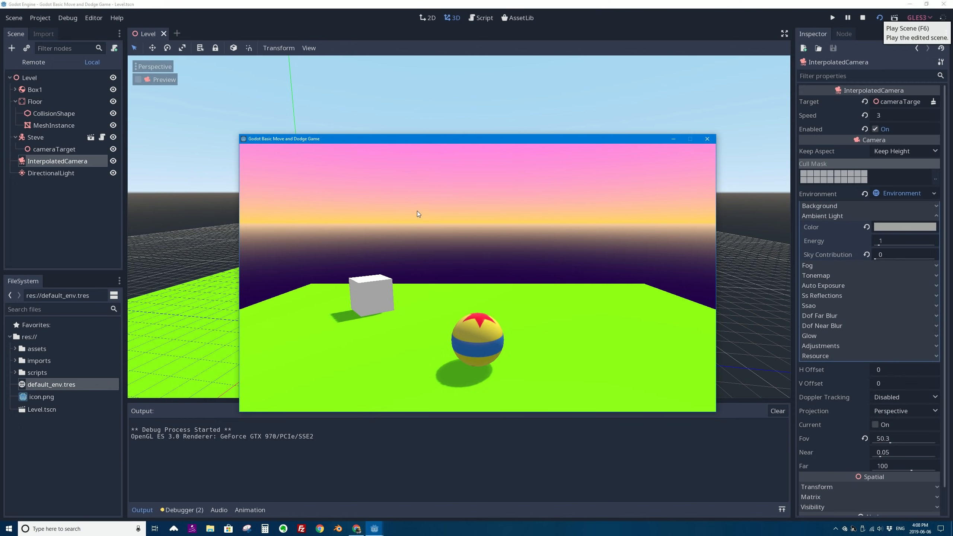
key(Up)
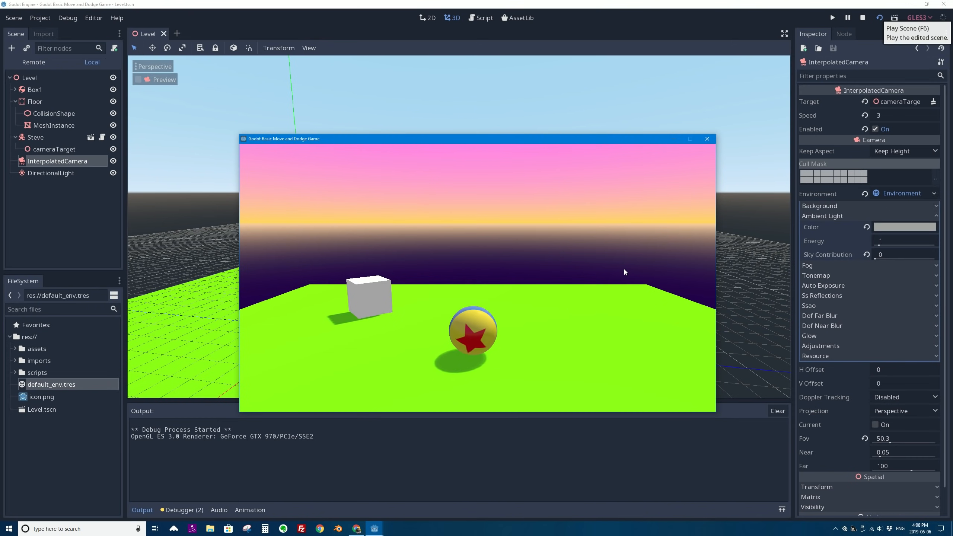
key(Left)
key(Down)
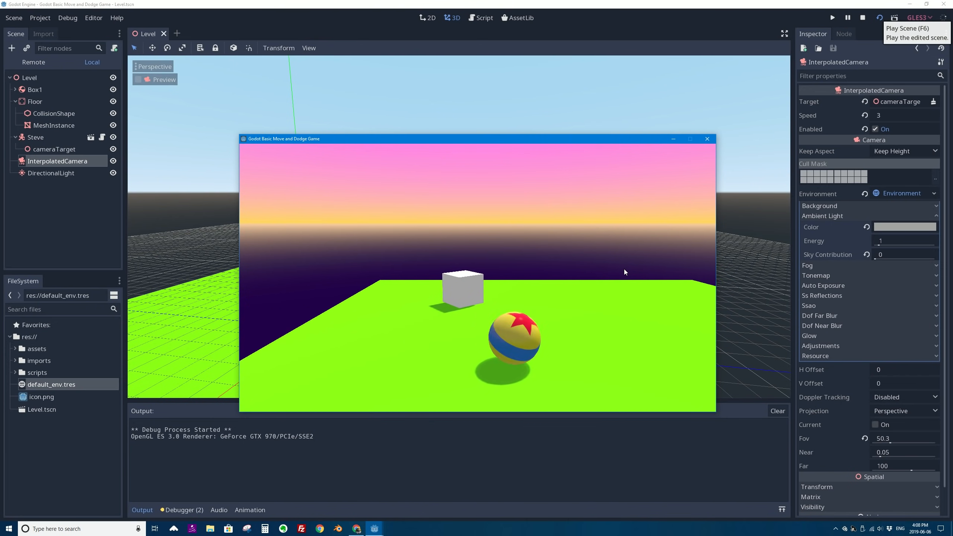
click(708, 139)
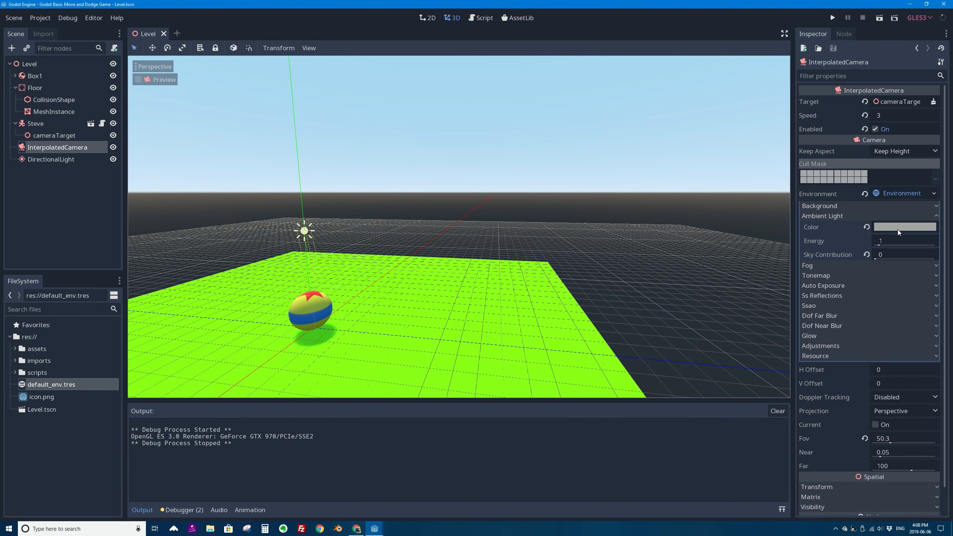
Step: Set the camera environment's Ambient Light Color to muted purple 9c8ba0 and briefly test-play the scene
click(897, 227)
drag(867, 98, 868, 111)
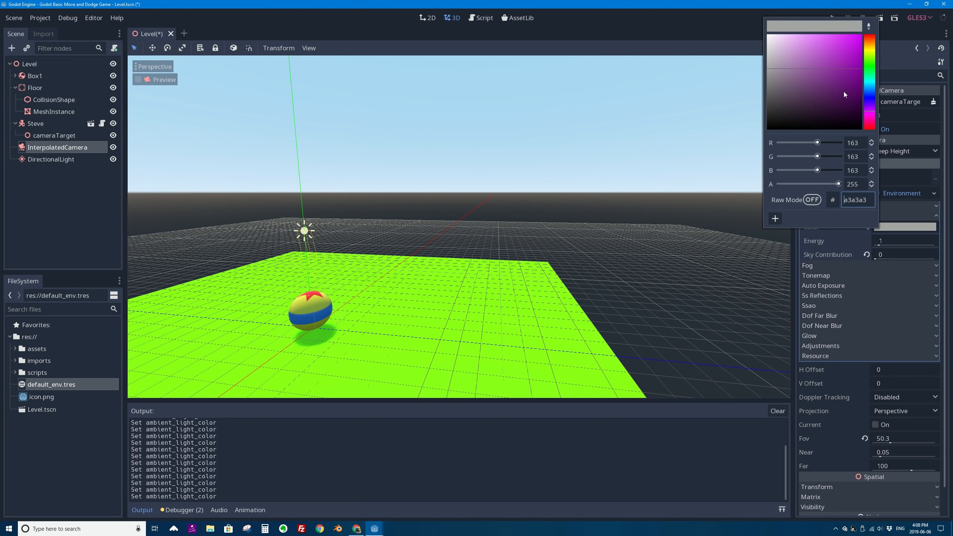
drag(787, 49, 780, 70)
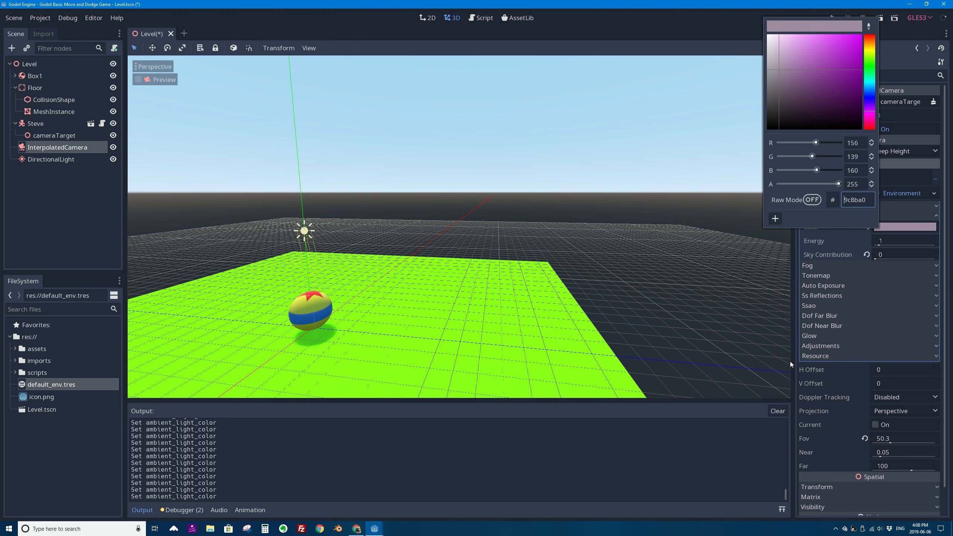
click(701, 27)
click(879, 18)
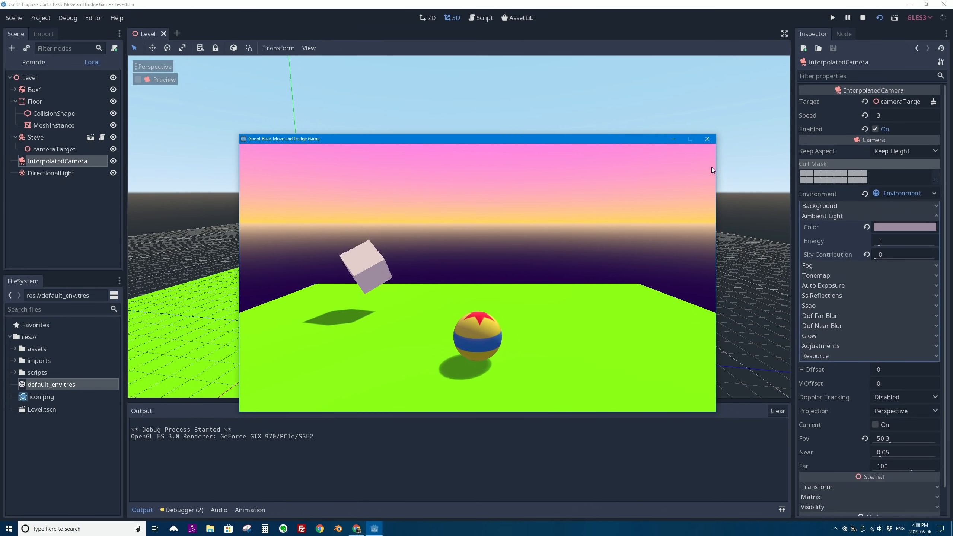
click(708, 139)
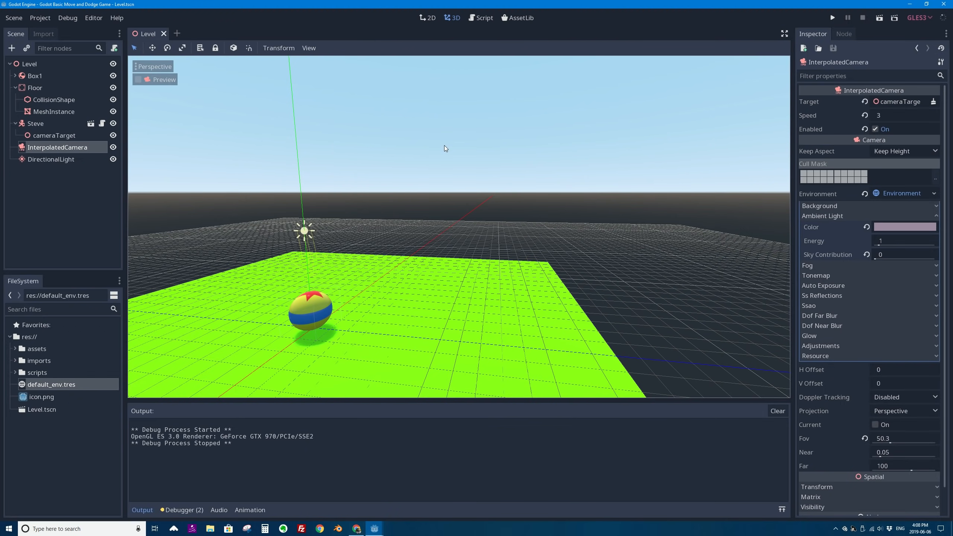
Step: Save the InterpolatedCamera's environment as new_env.tres in the project's root folder and select the saved file
middle_drag(366, 144, 404, 165)
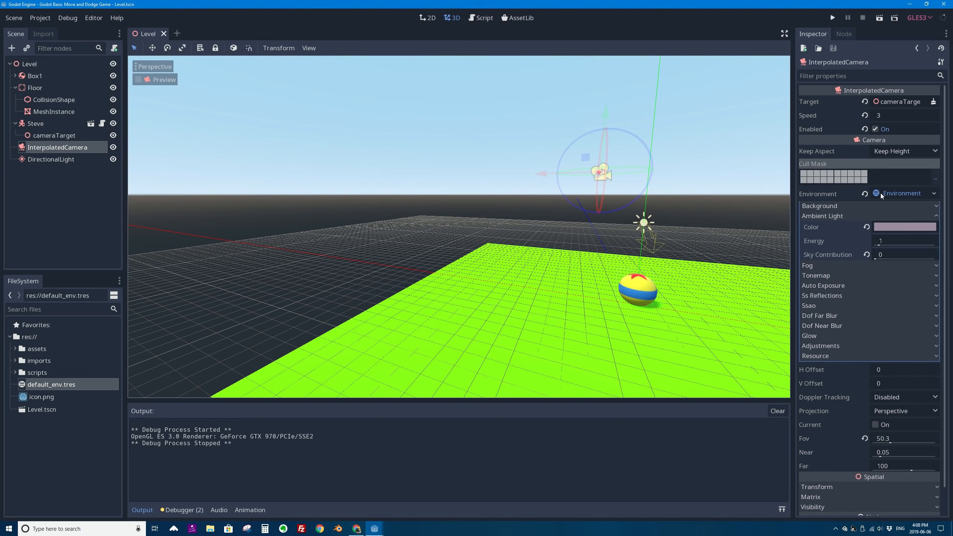
click(935, 194)
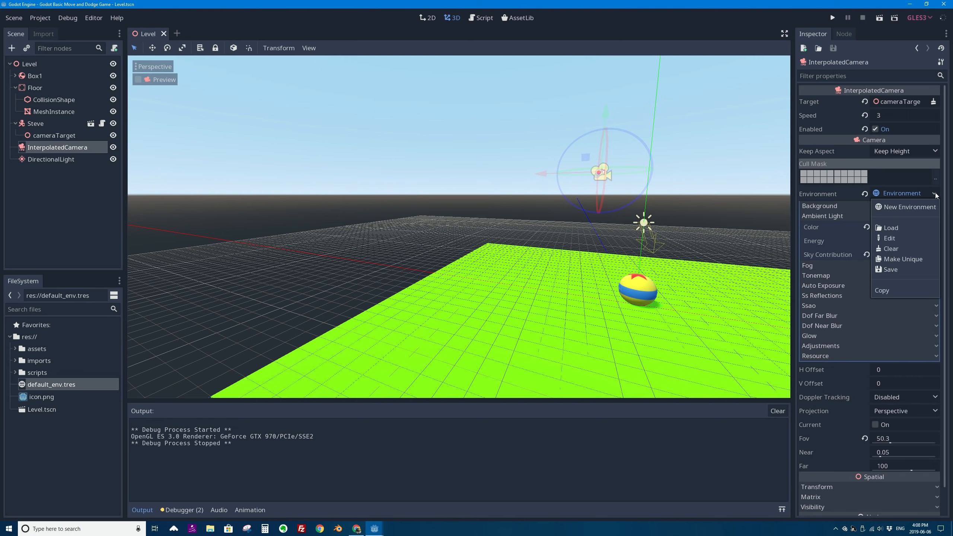
click(899, 271)
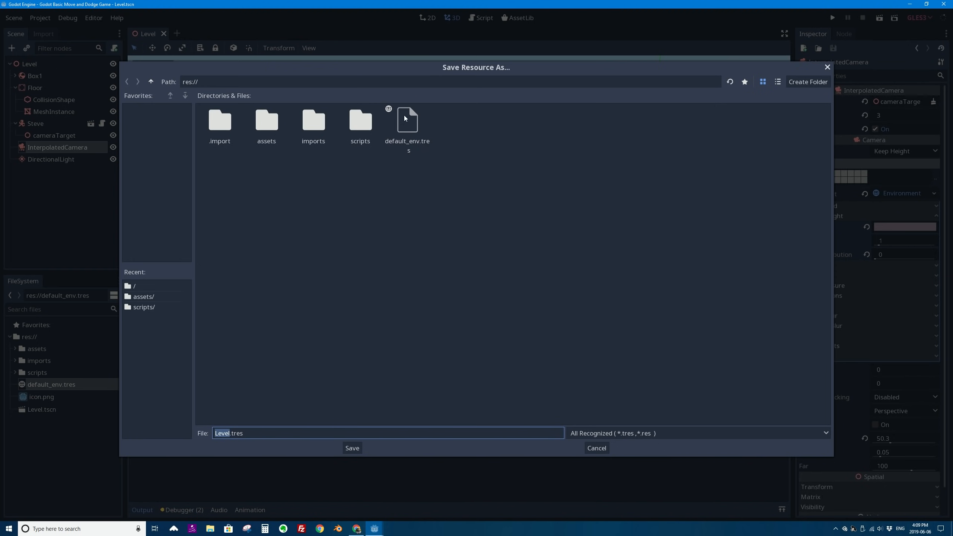
click(229, 434)
key(shift+Left)
key(shift+Left)
key(shift+Left)
key(shift+Left)
key(shift+Left)
key(BackSpace)
text(new_env)
click(353, 448)
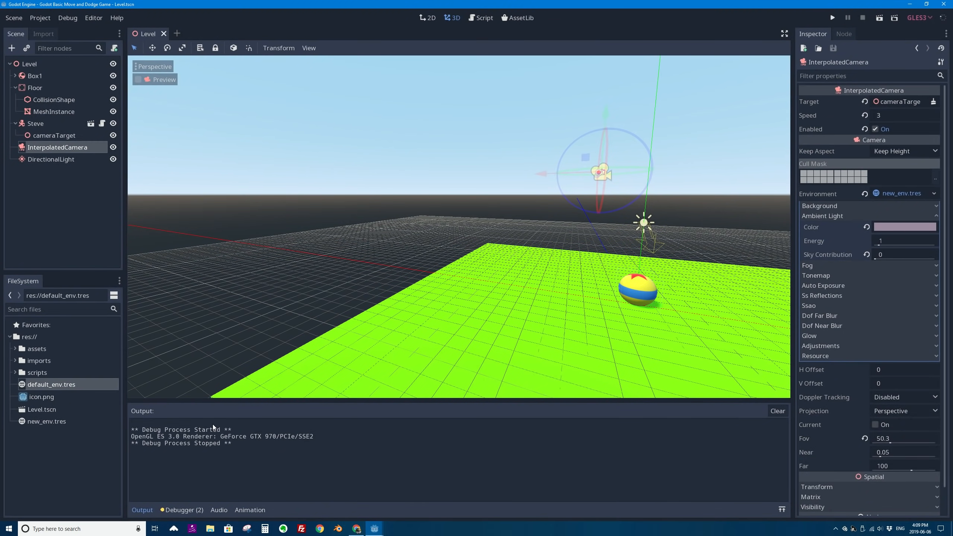
click(39, 421)
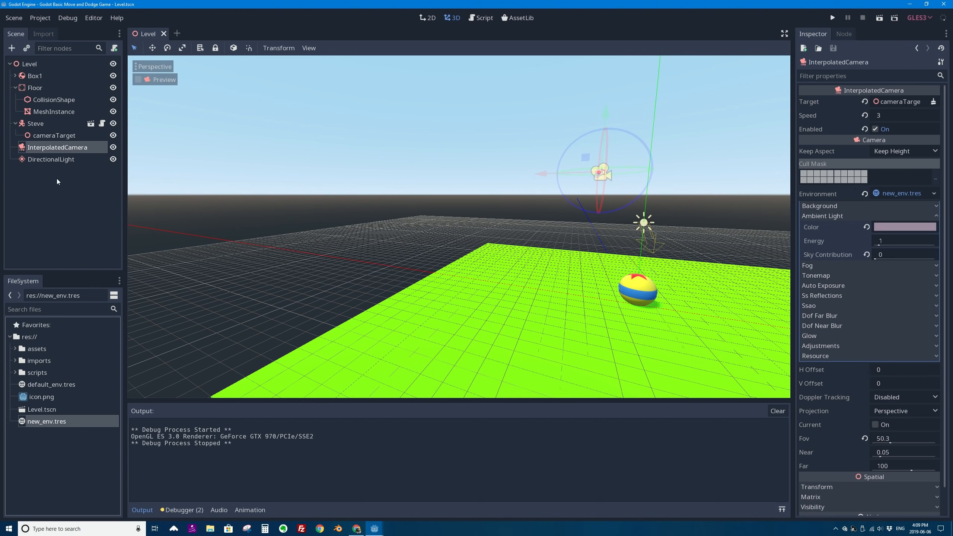
Step: Set the project's Default Environment in the Rendering settings to res://new_env.tres
click(37, 19)
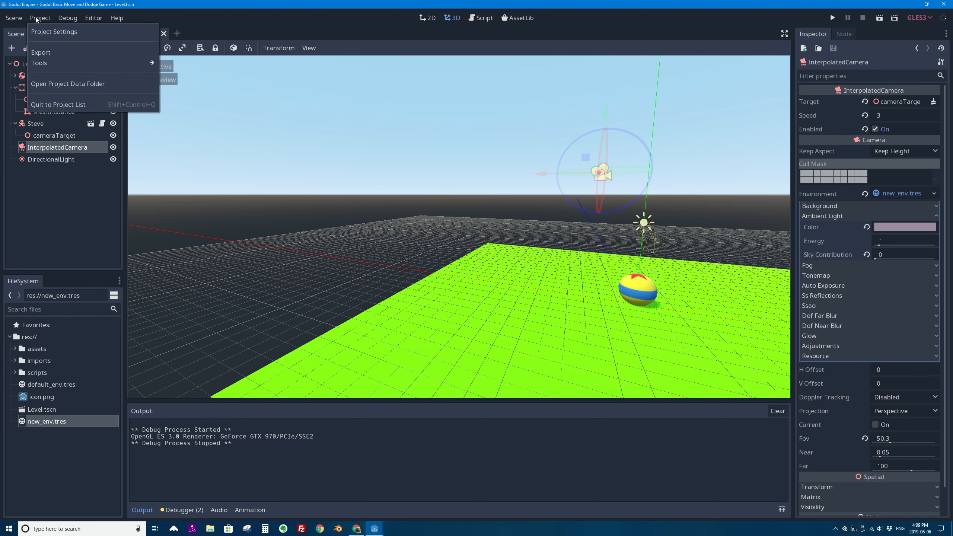
click(55, 31)
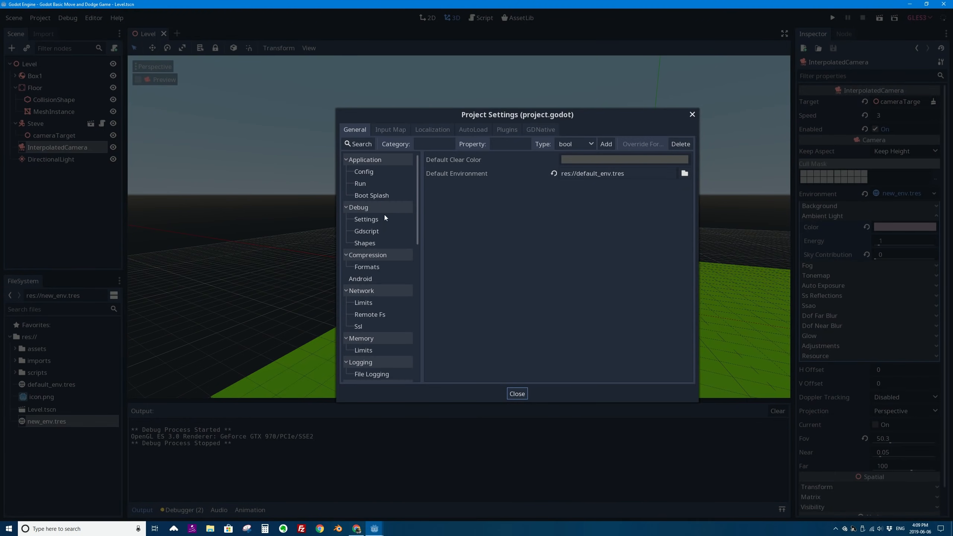
click(359, 159)
click(359, 159)
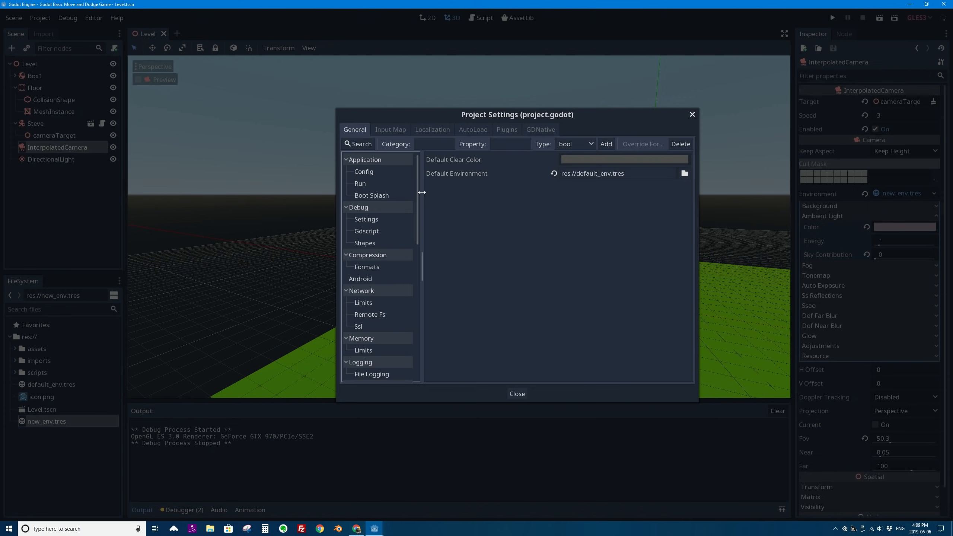
click(432, 129)
click(356, 129)
drag(417, 215, 408, 267)
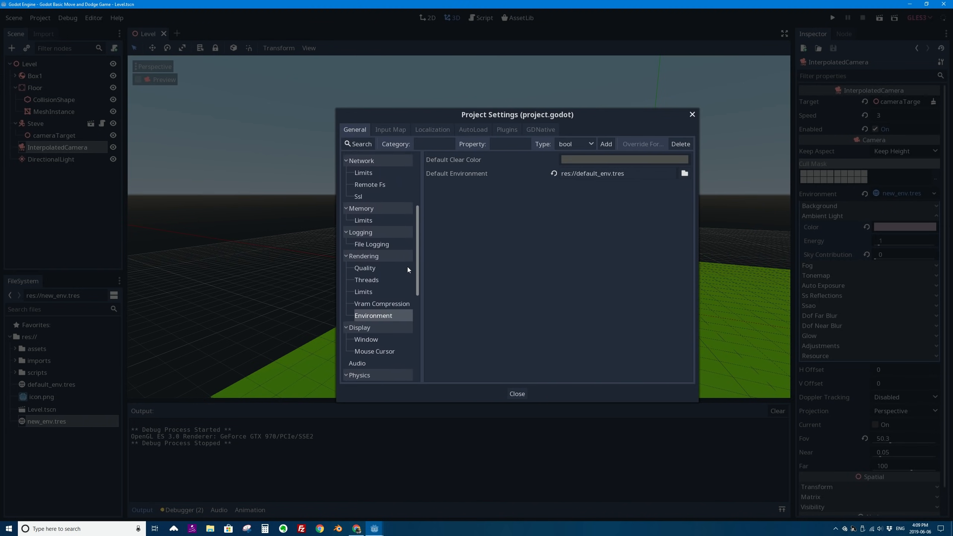
click(358, 248)
click(358, 248)
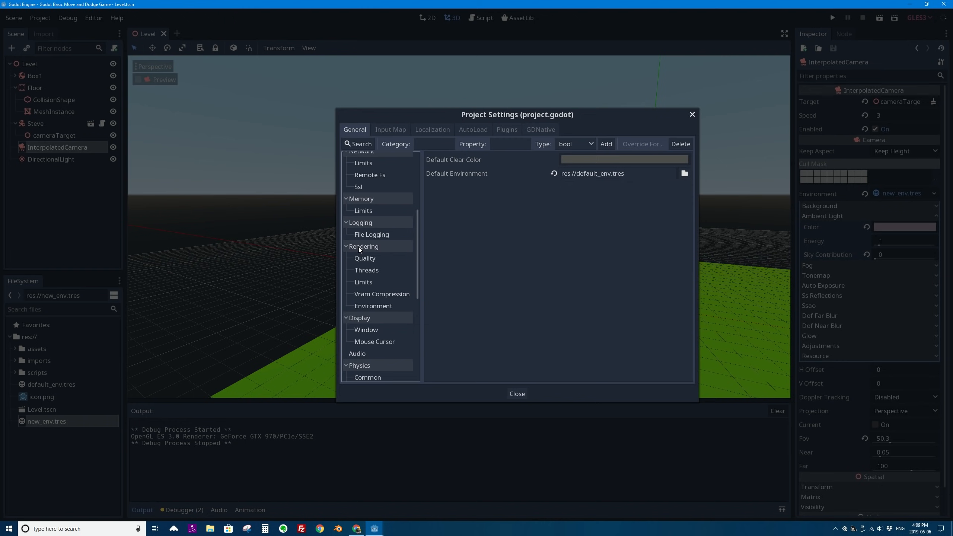
click(374, 306)
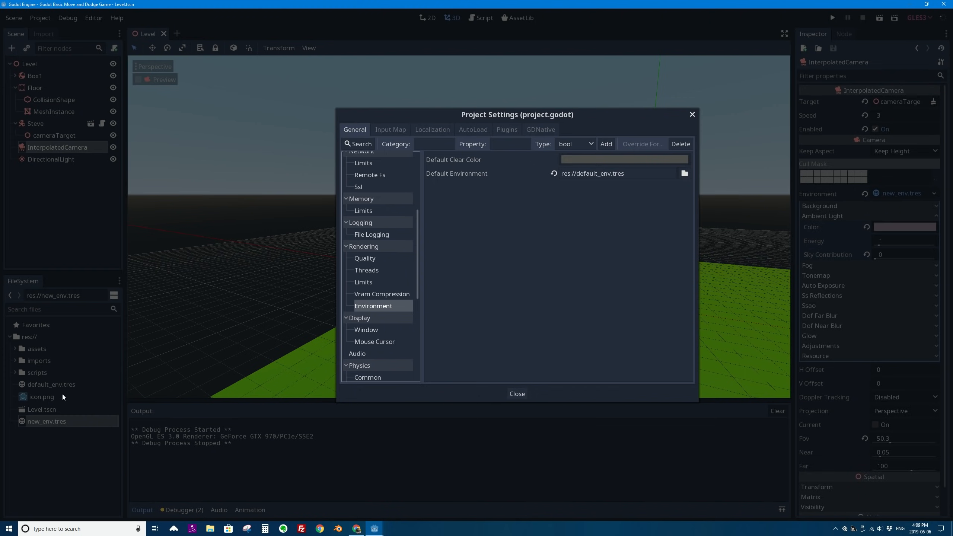
click(684, 173)
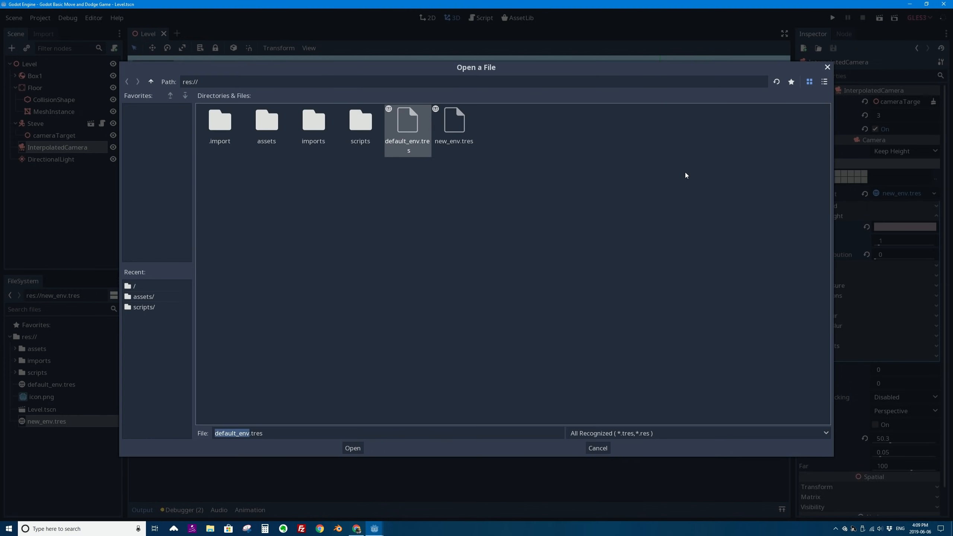
click(460, 123)
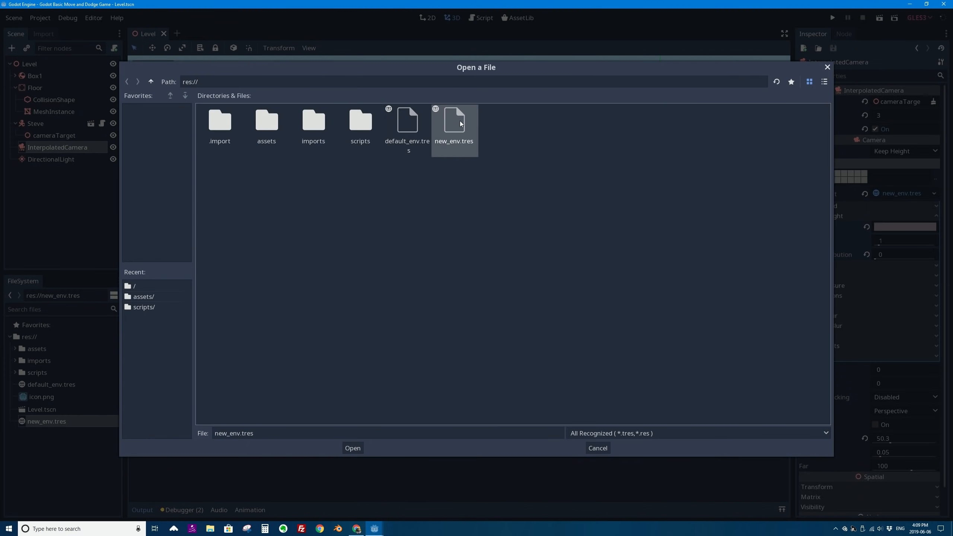
click(351, 448)
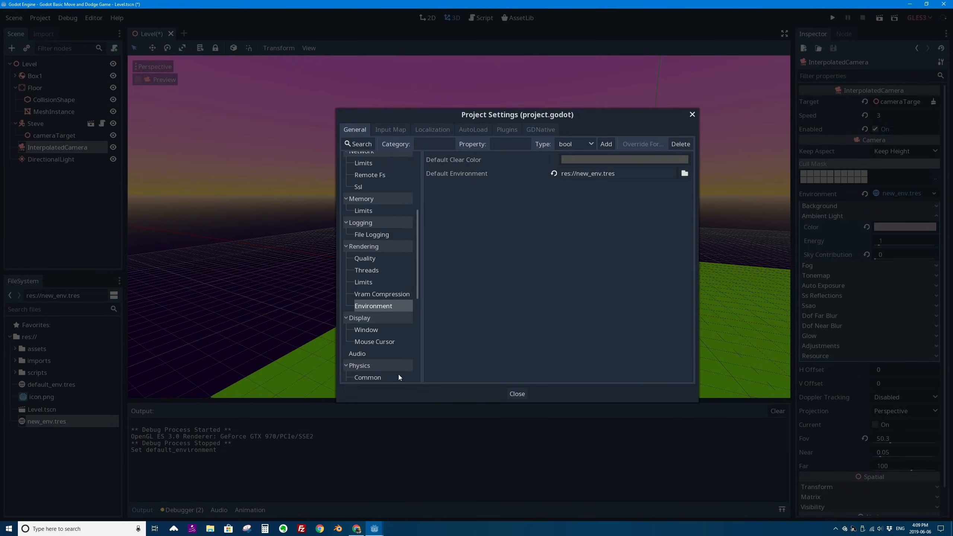
click(518, 394)
Step: Examine the level against the new sky in the editor, and play the scene, rolling Steve around near the box
scroll(575, 238, down, 6)
middle_drag(608, 248, 470, 251)
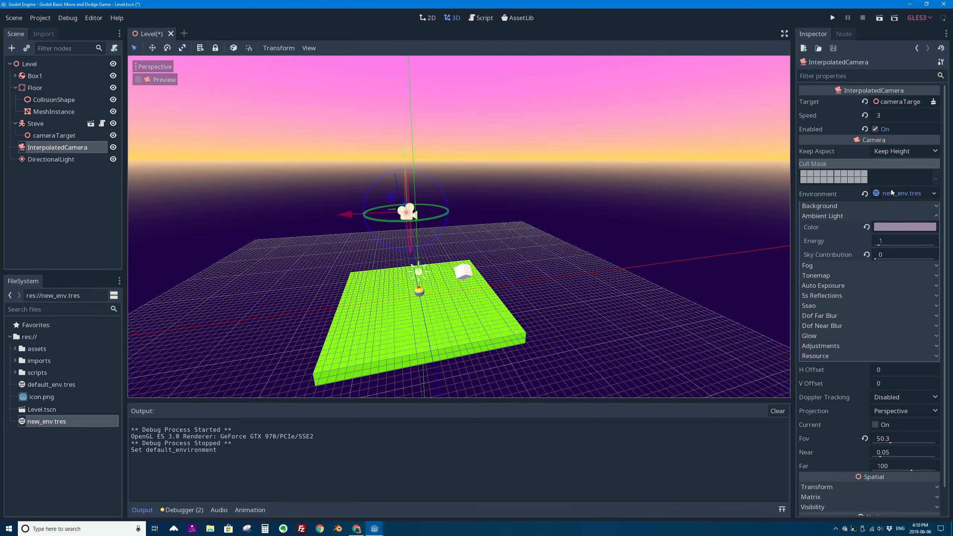
middle_drag(515, 149, 477, 124)
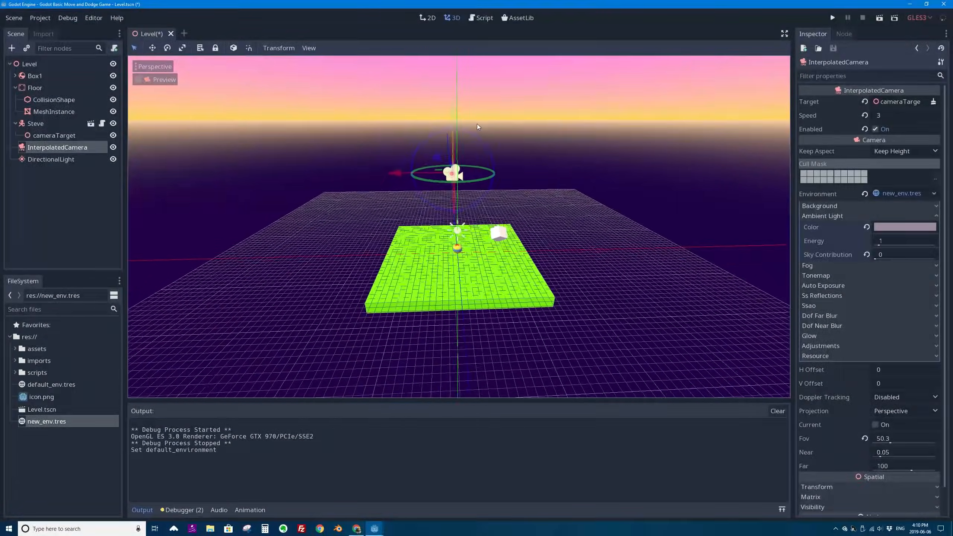
key(F6)
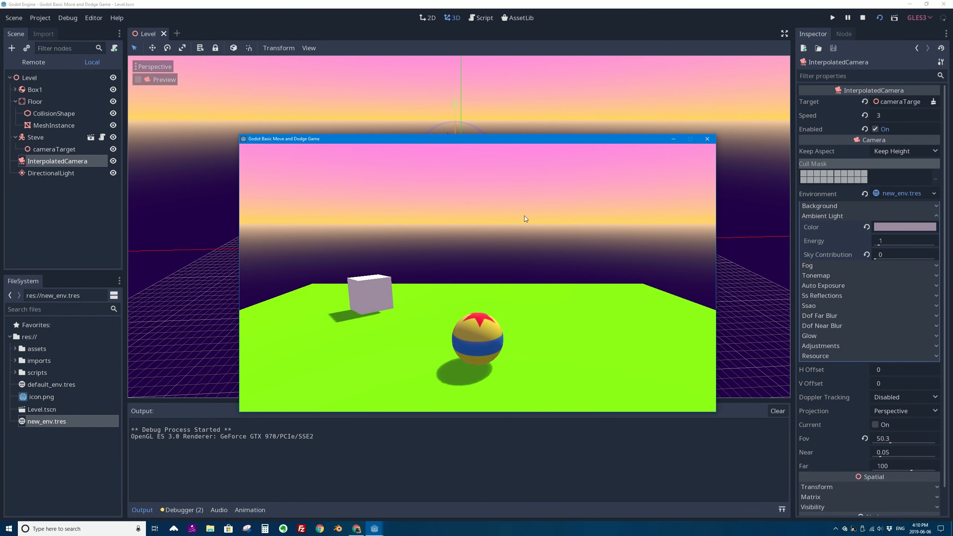
drag(488, 139, 496, 121)
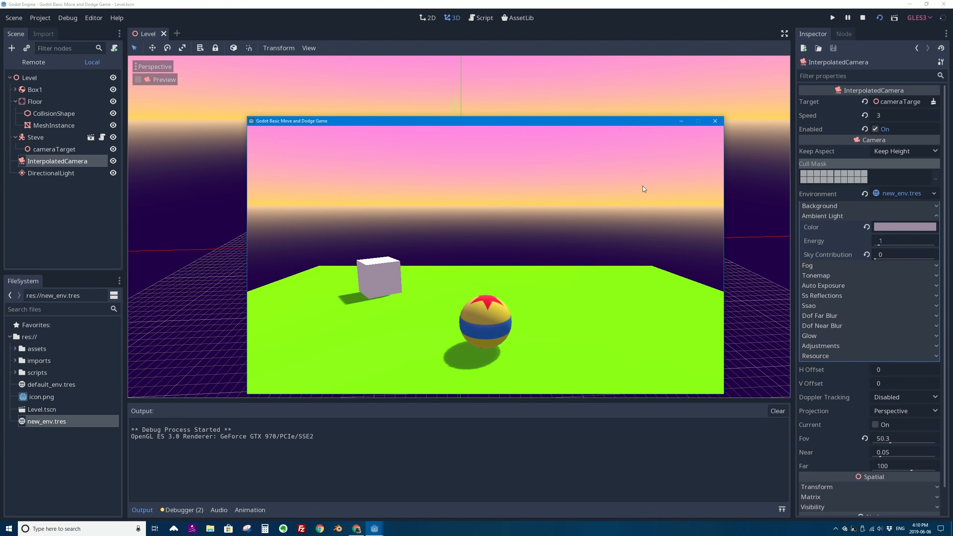
key(Left)
key(Up)
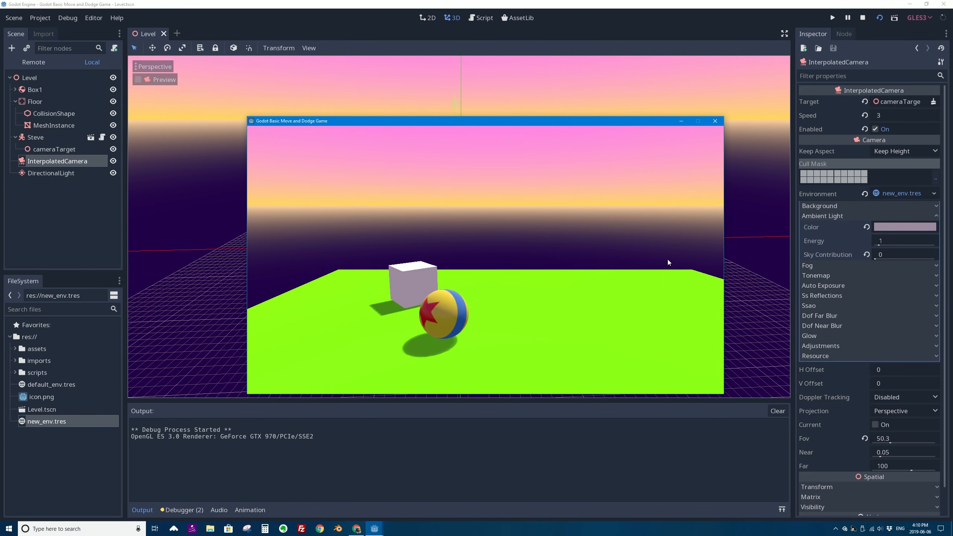
key(Right)
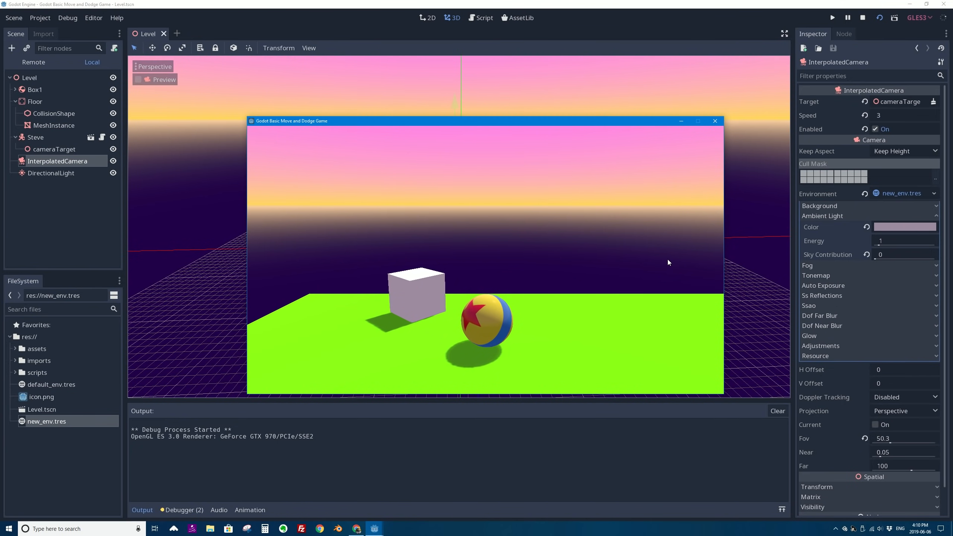